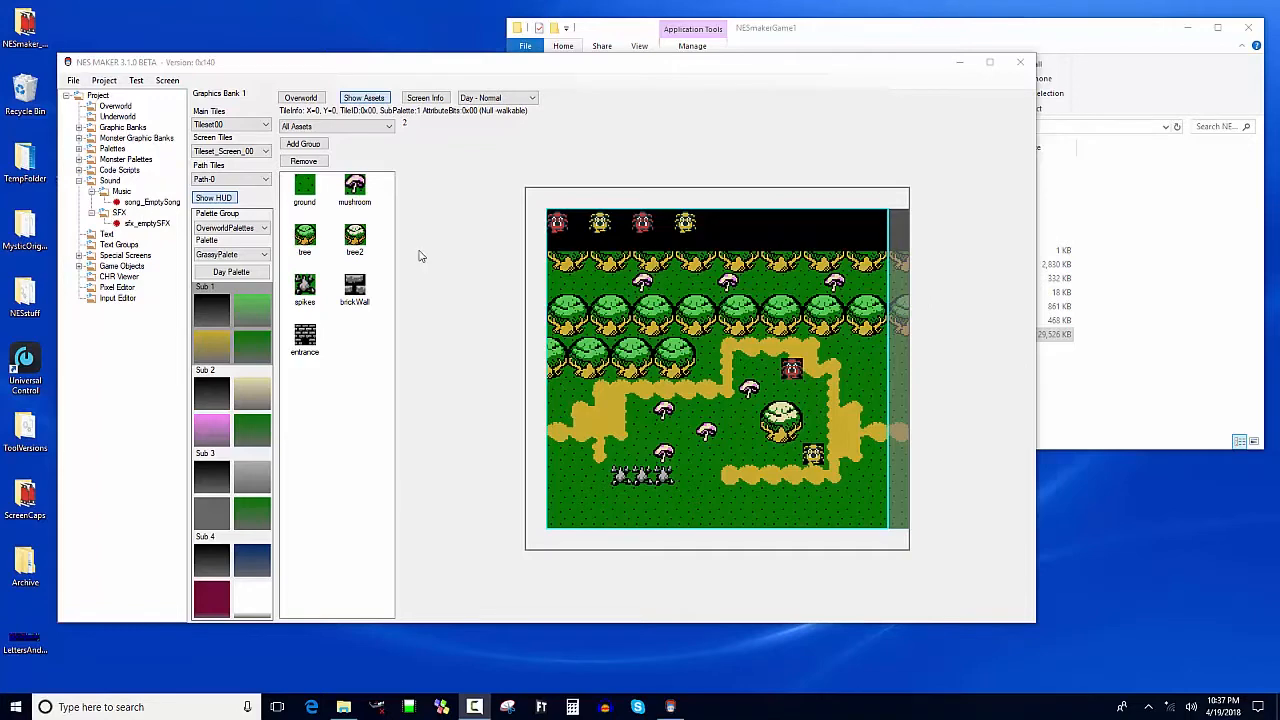
Switch to FamiTracker and open the recent module Beta_sample_musicAndSFX.
left_click(541, 707)
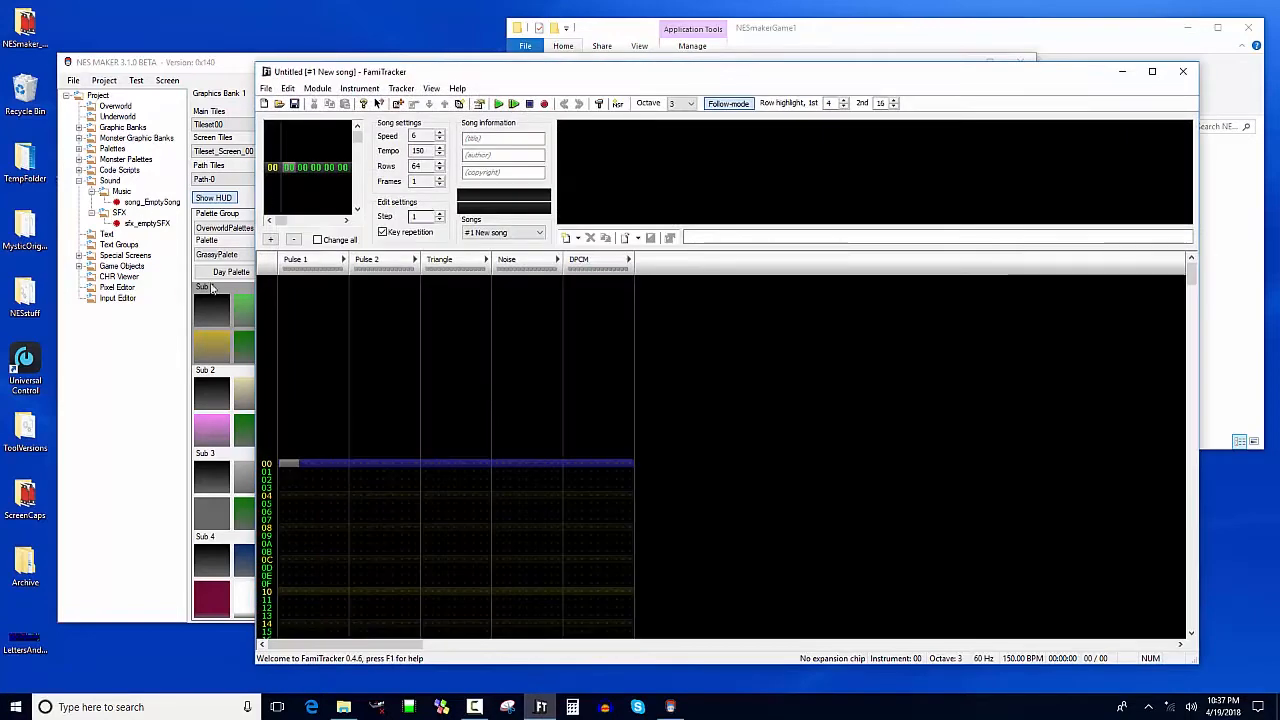
left_click_drag(485, 72, 518, 68)
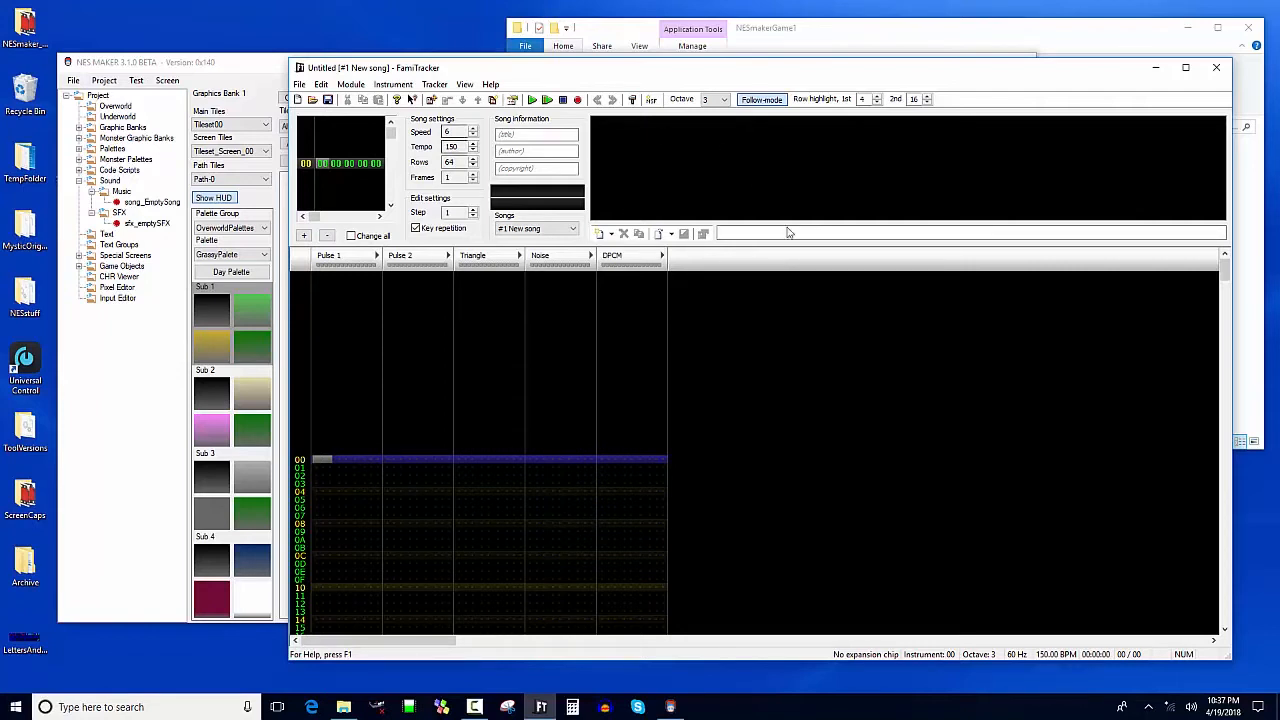
left_click(297, 84)
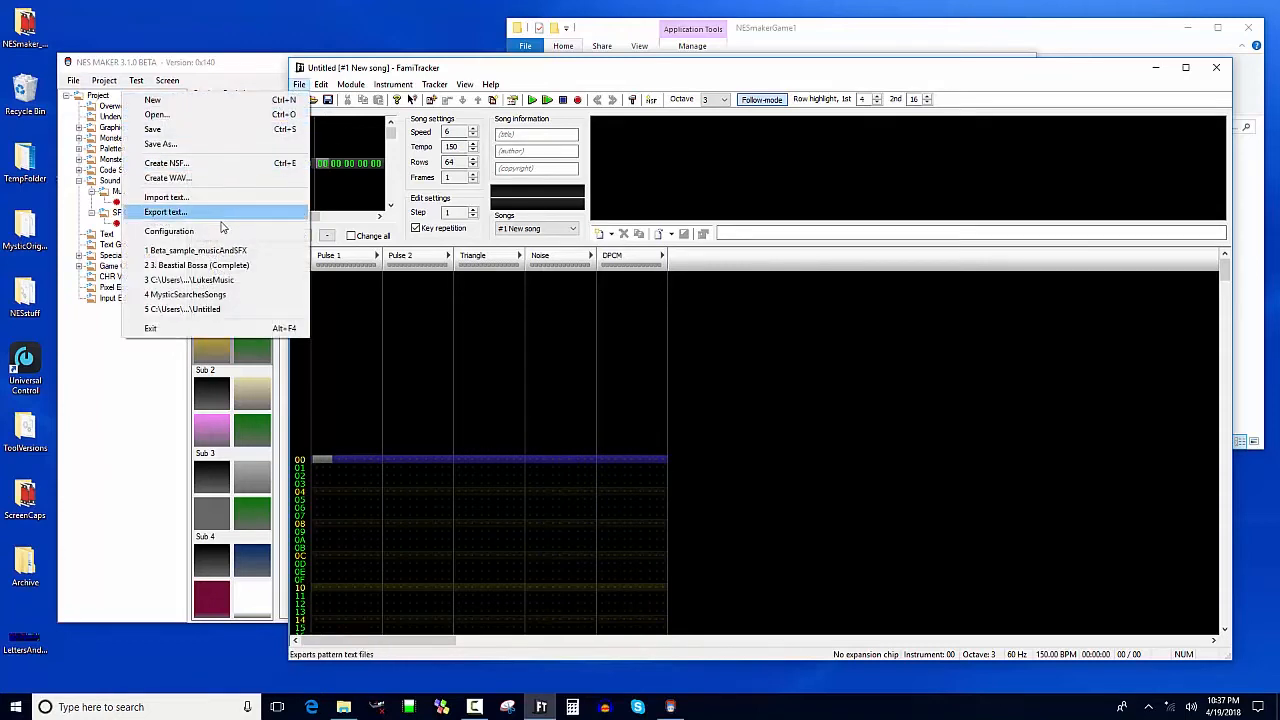
left_click(222, 252)
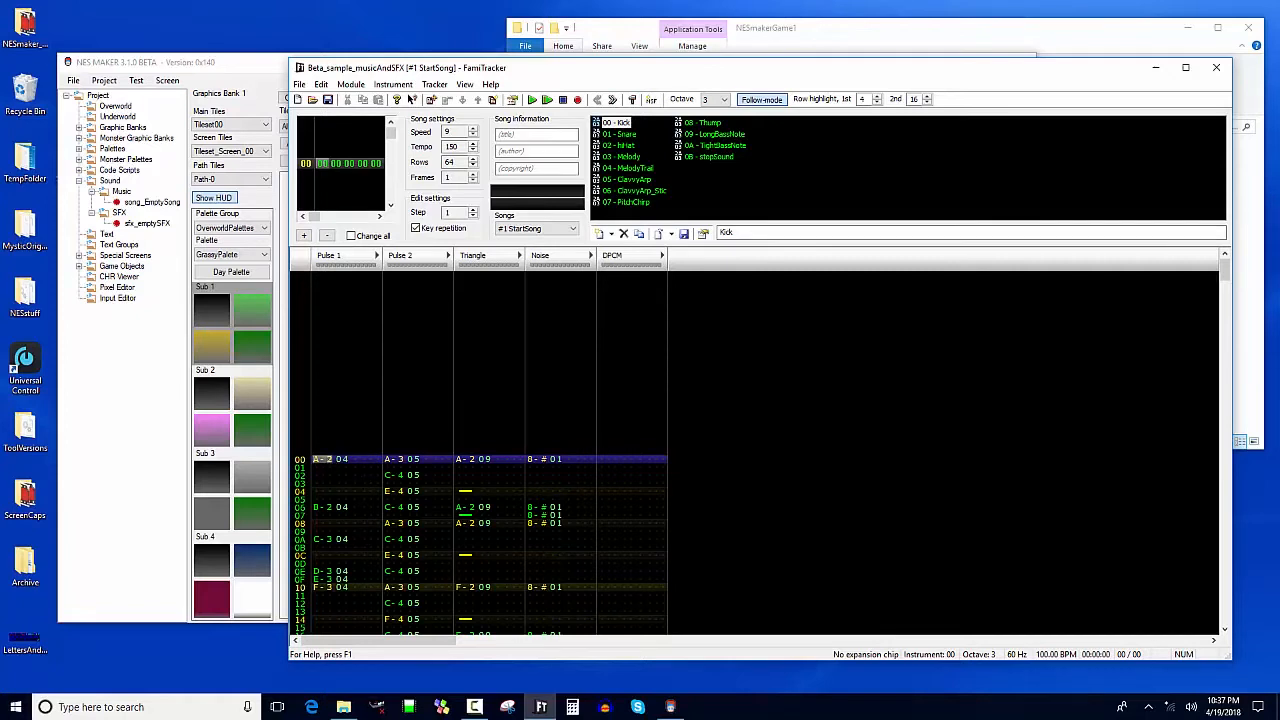
Play the module's three music tracks in turn: StartSong, MainSong and EndSong, stopping playback after each.
key("Return")
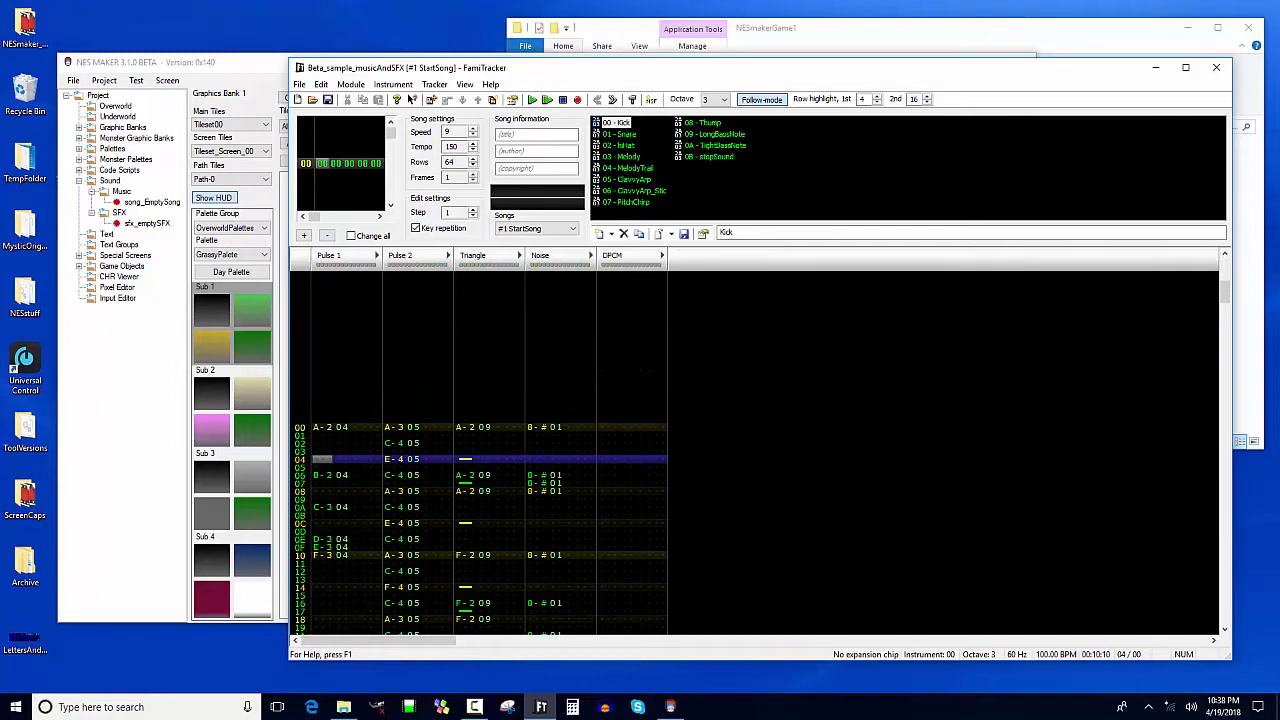
left_click(526, 231)
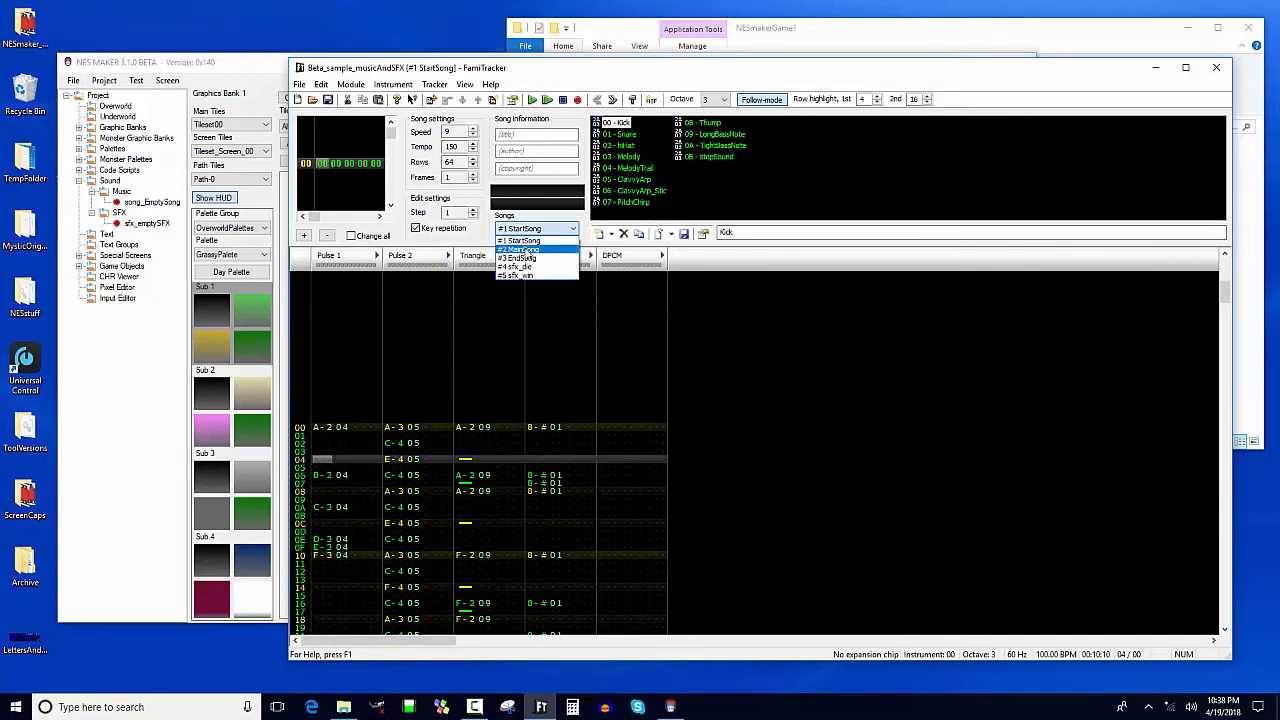
left_click(522, 249)
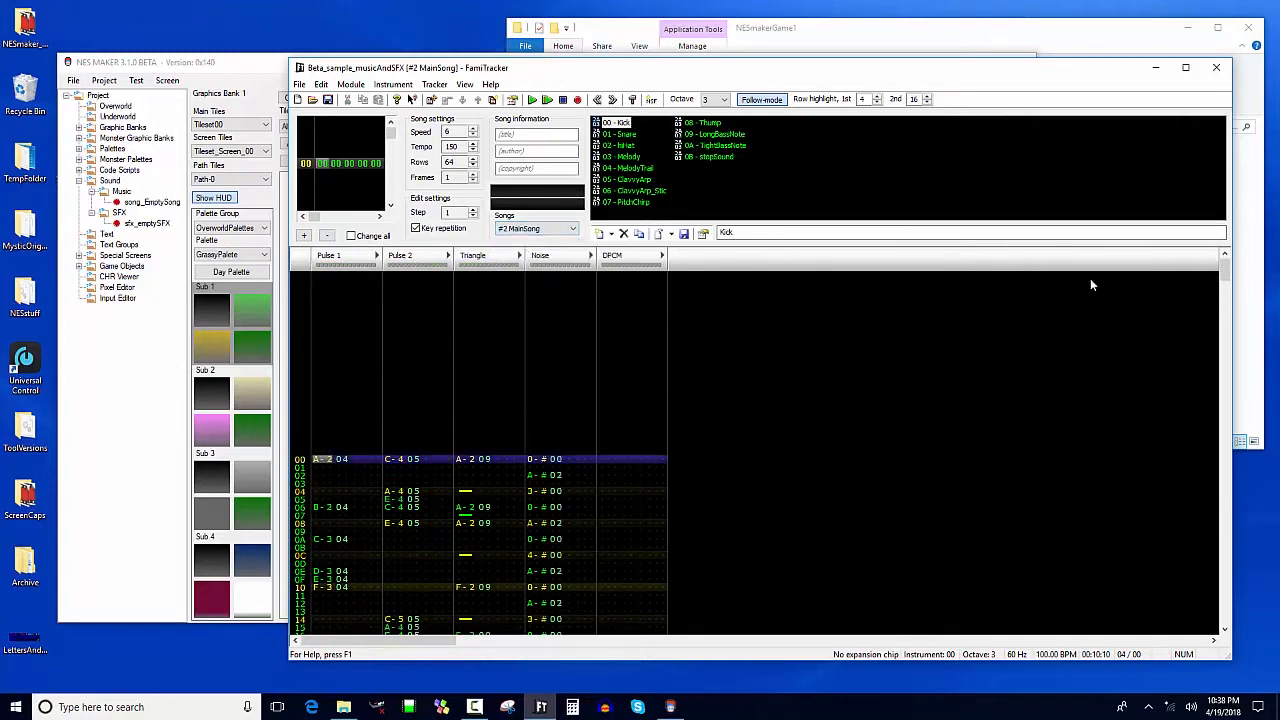
key("Return")
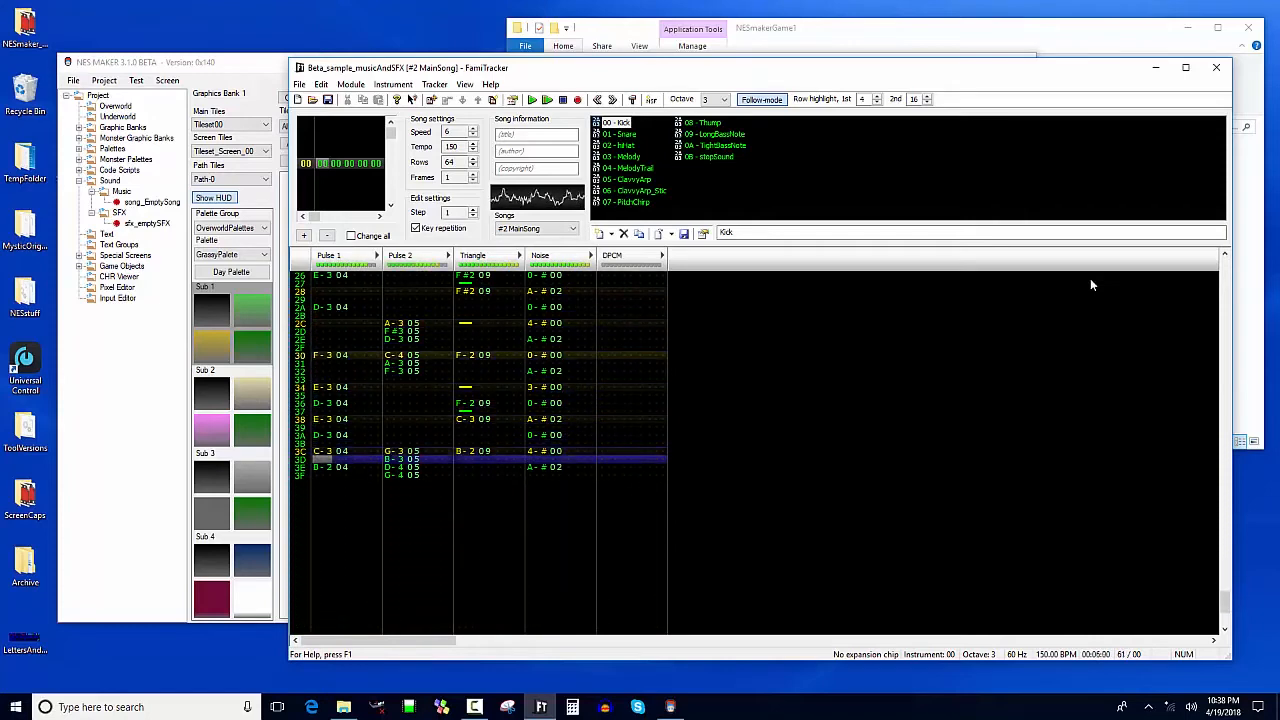
left_click(537, 228)
left_click(530, 258)
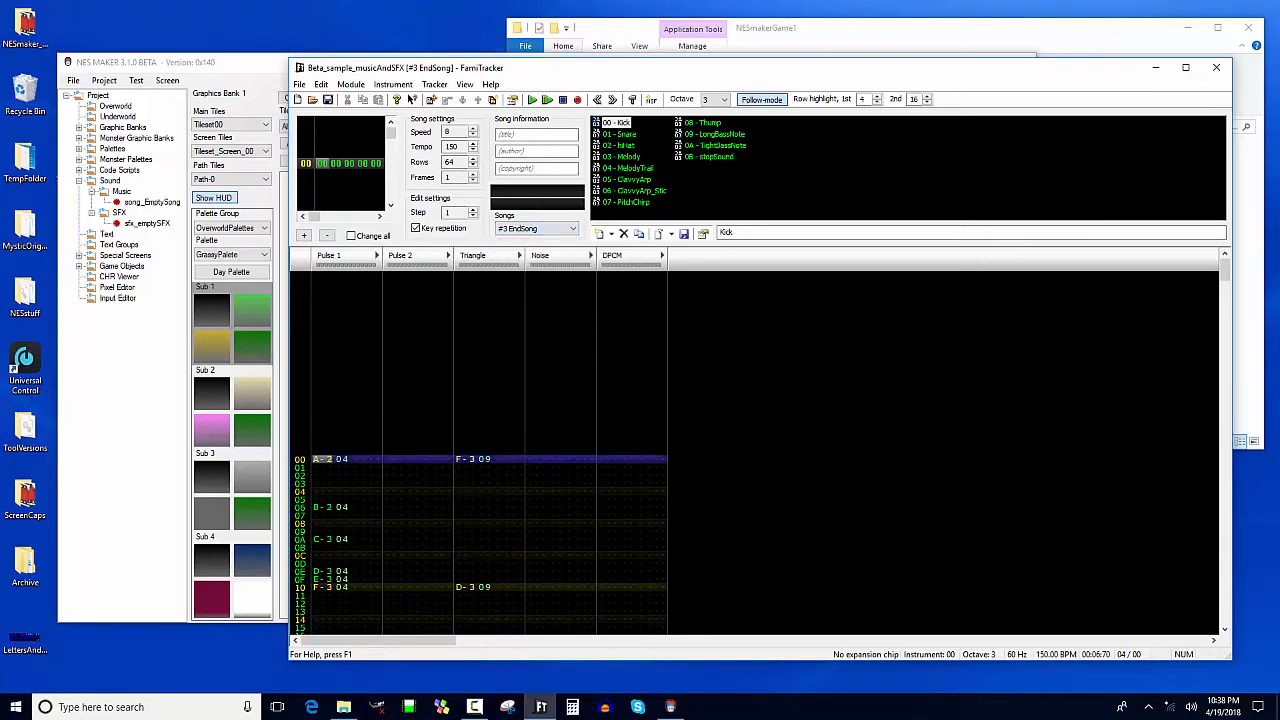
key("Return")
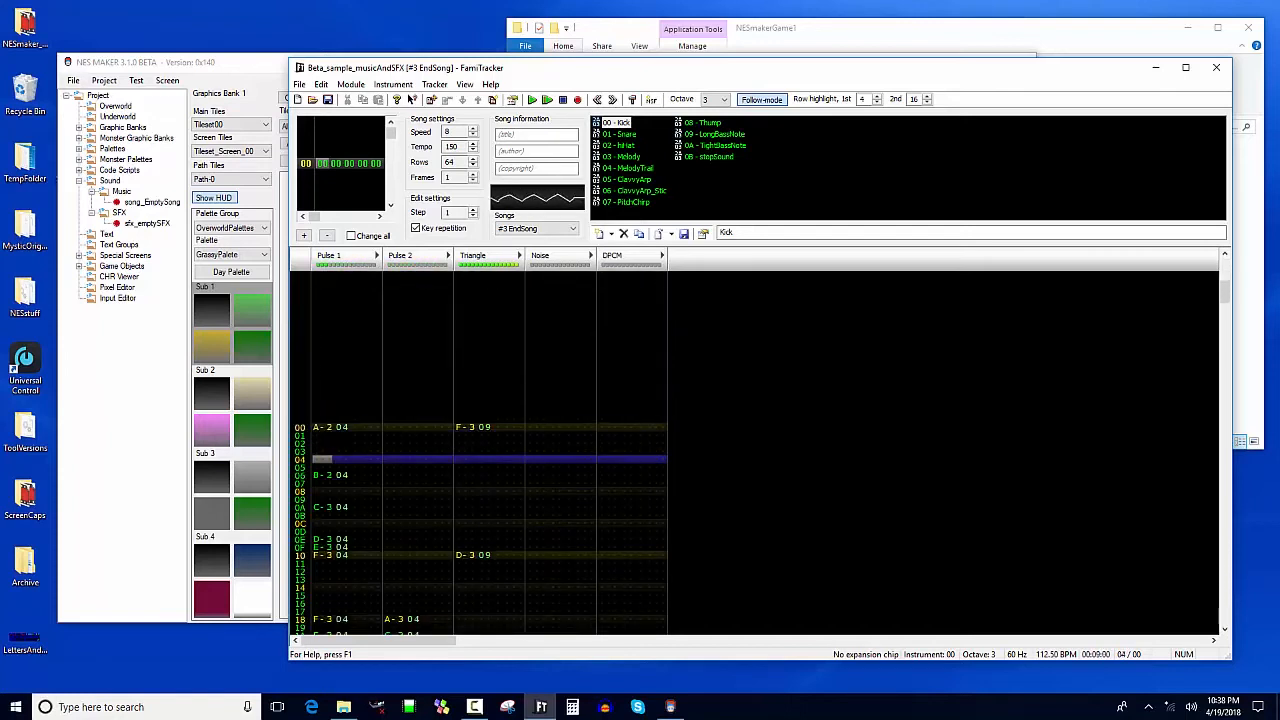
key("Return")
Play the module's two sound effects, sfx_die and sfx_win.
left_click(530, 237)
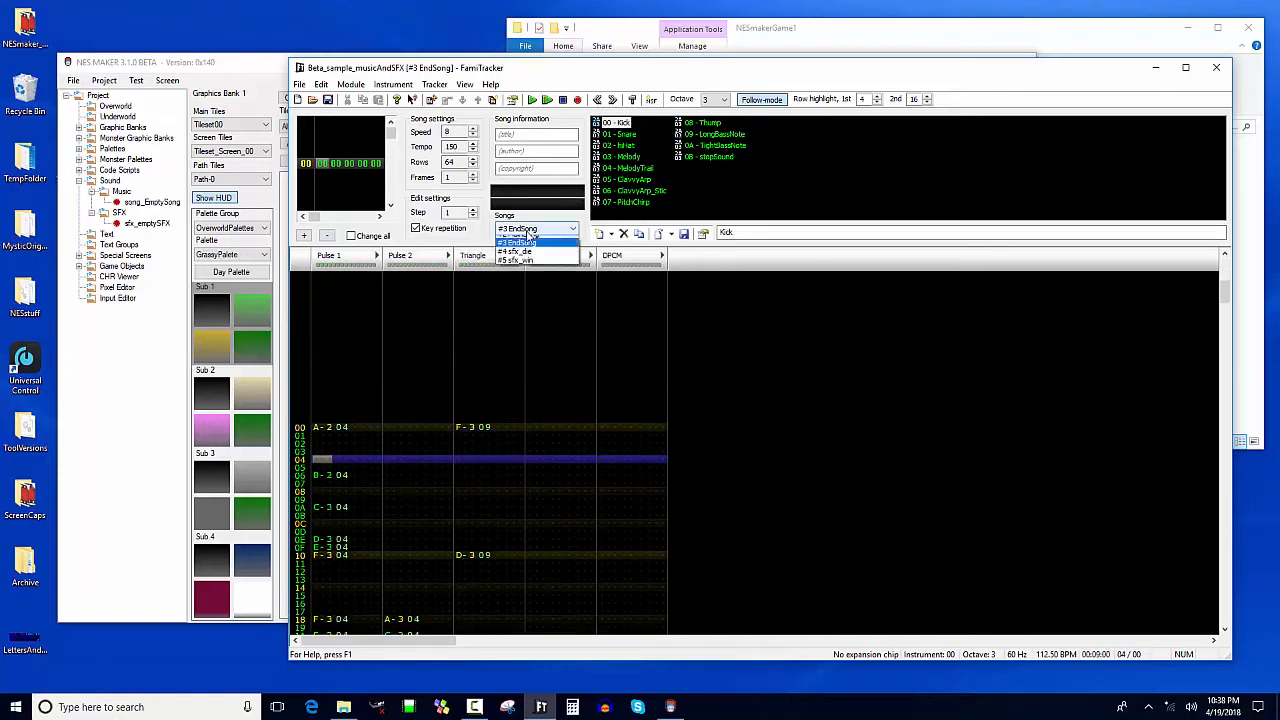
left_click(527, 267)
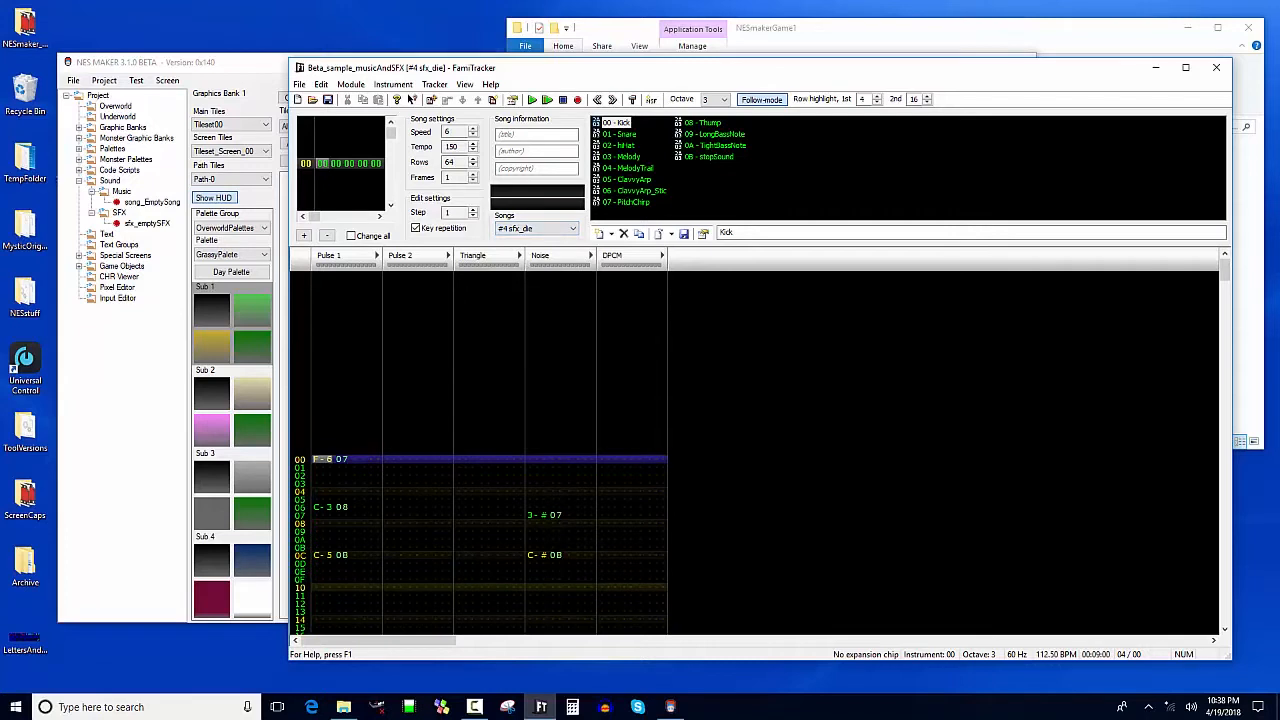
key("Return")
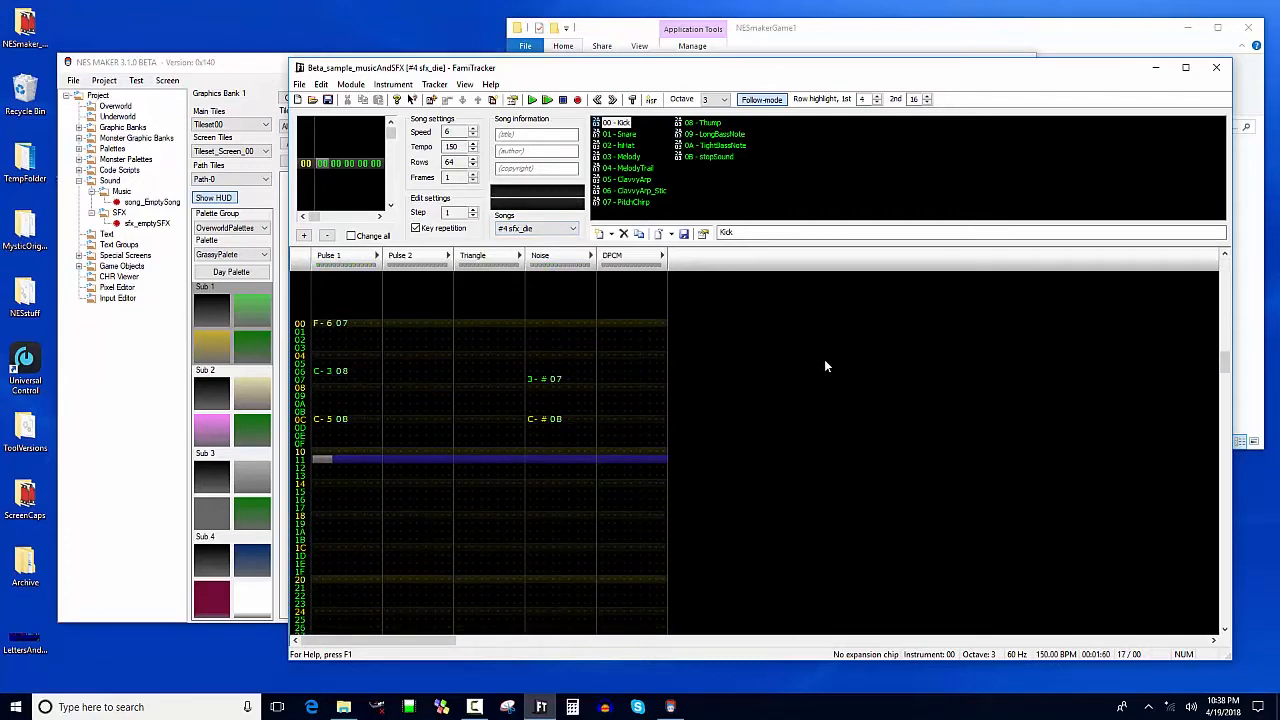
left_click(570, 229)
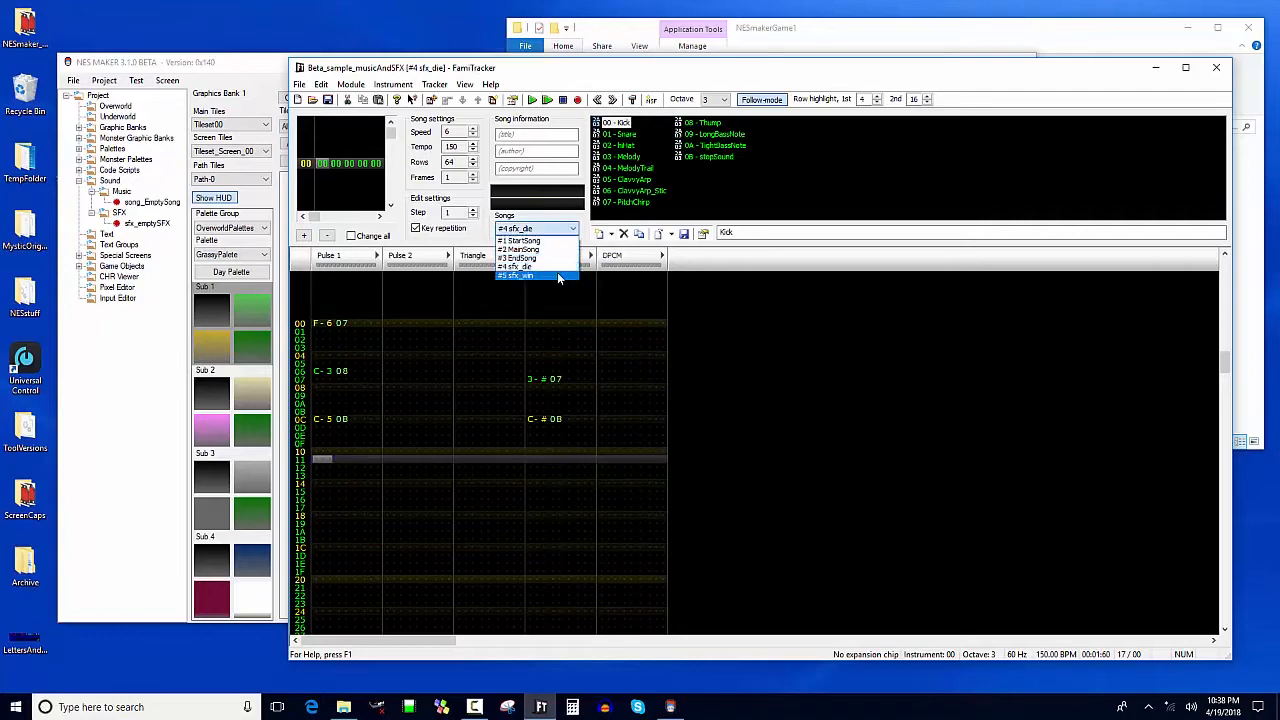
left_click(530, 275)
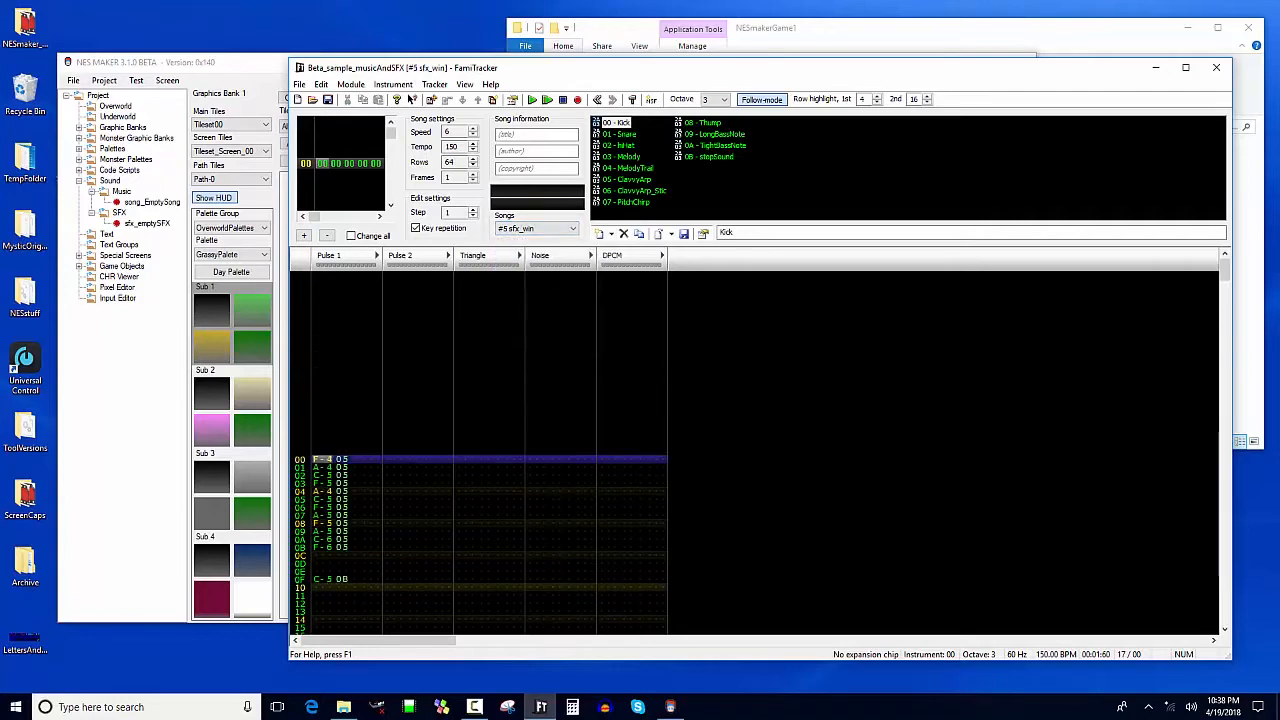
key("Return")
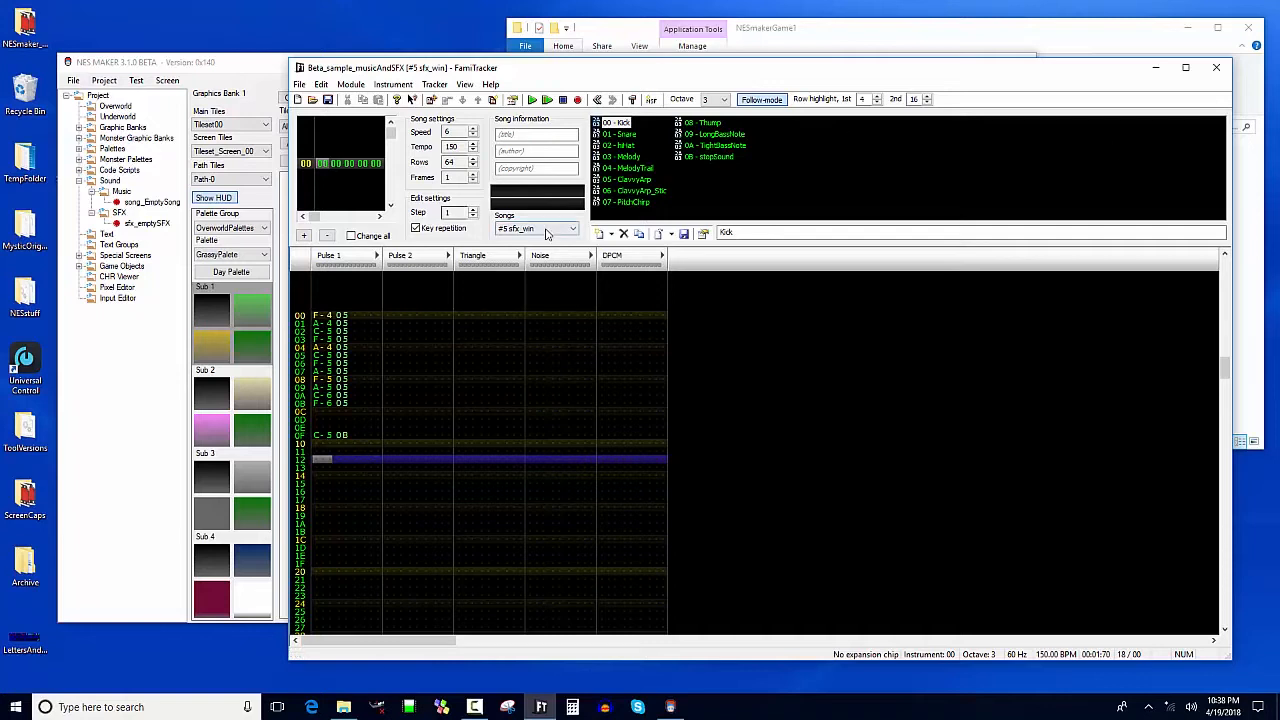
Examine the order and naming of songs and sound effects in the module properties, then accept with StartSong selected.
left_click(350, 84)
left_click(300, 212)
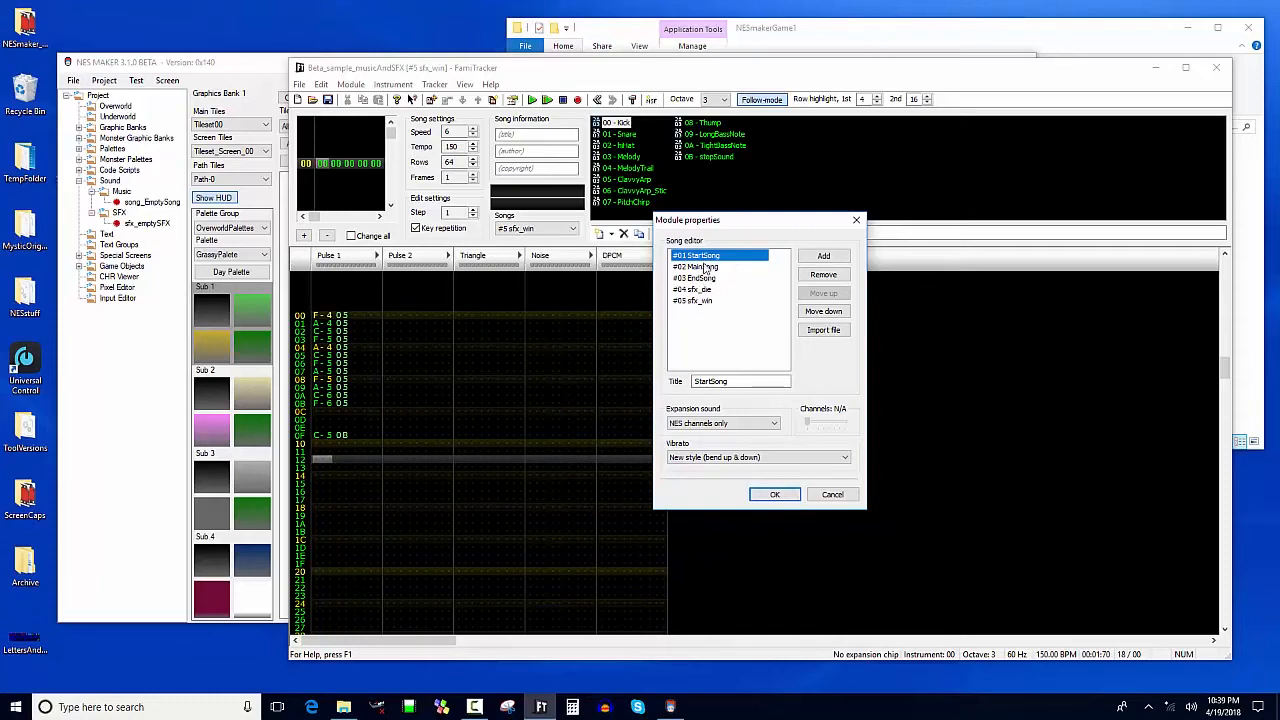
left_click(705, 289)
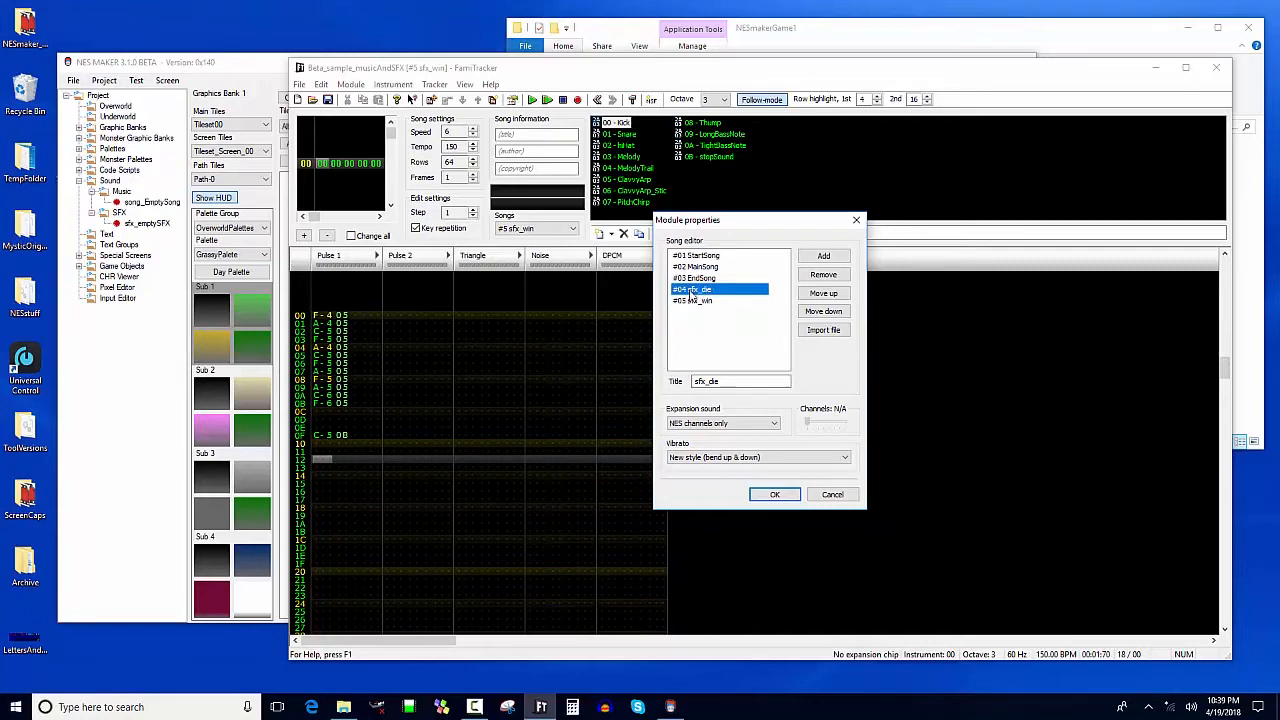
left_click(722, 258)
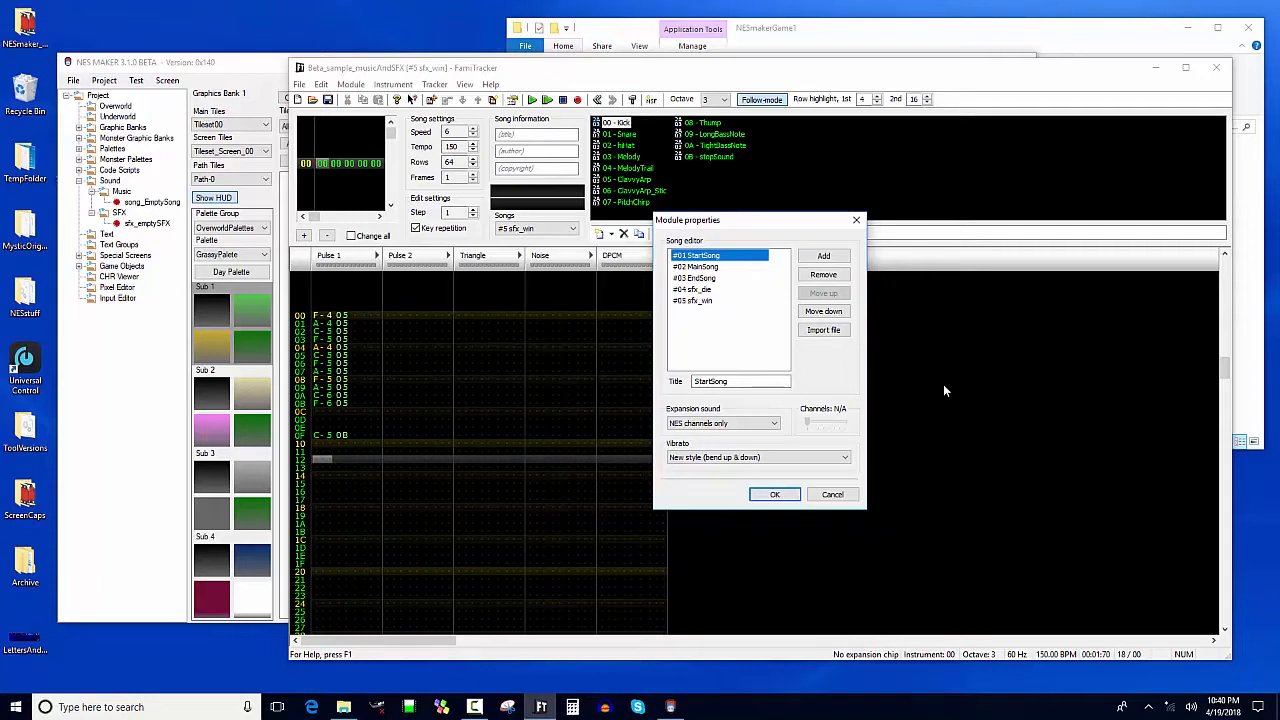
left_click(775, 495)
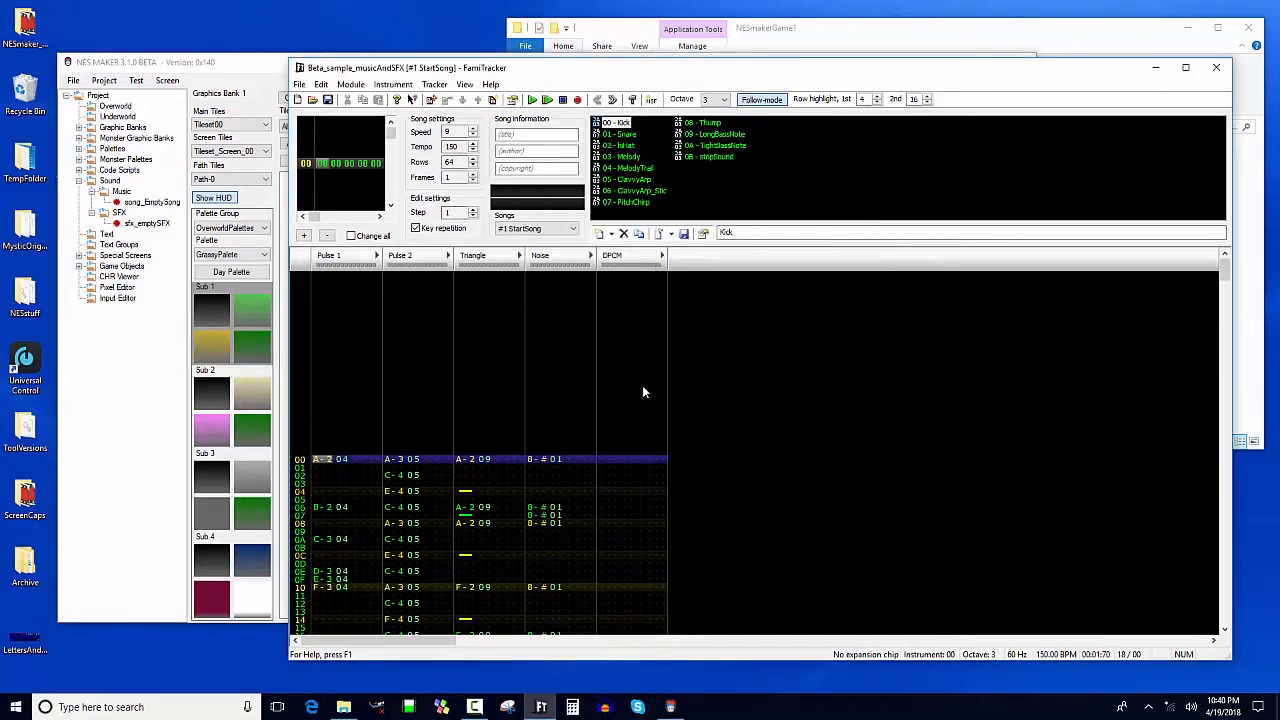
Start a text export of the module and dismiss it without saving.
left_click(299, 84)
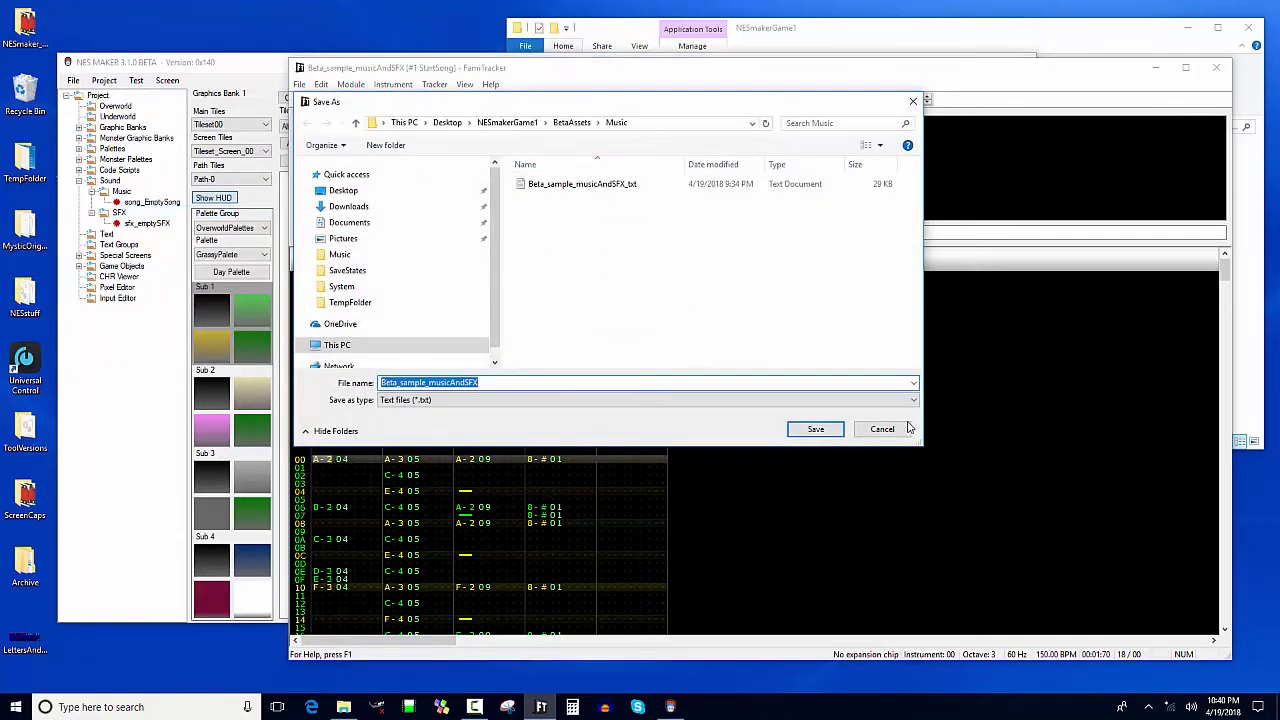
left_click(882, 429)
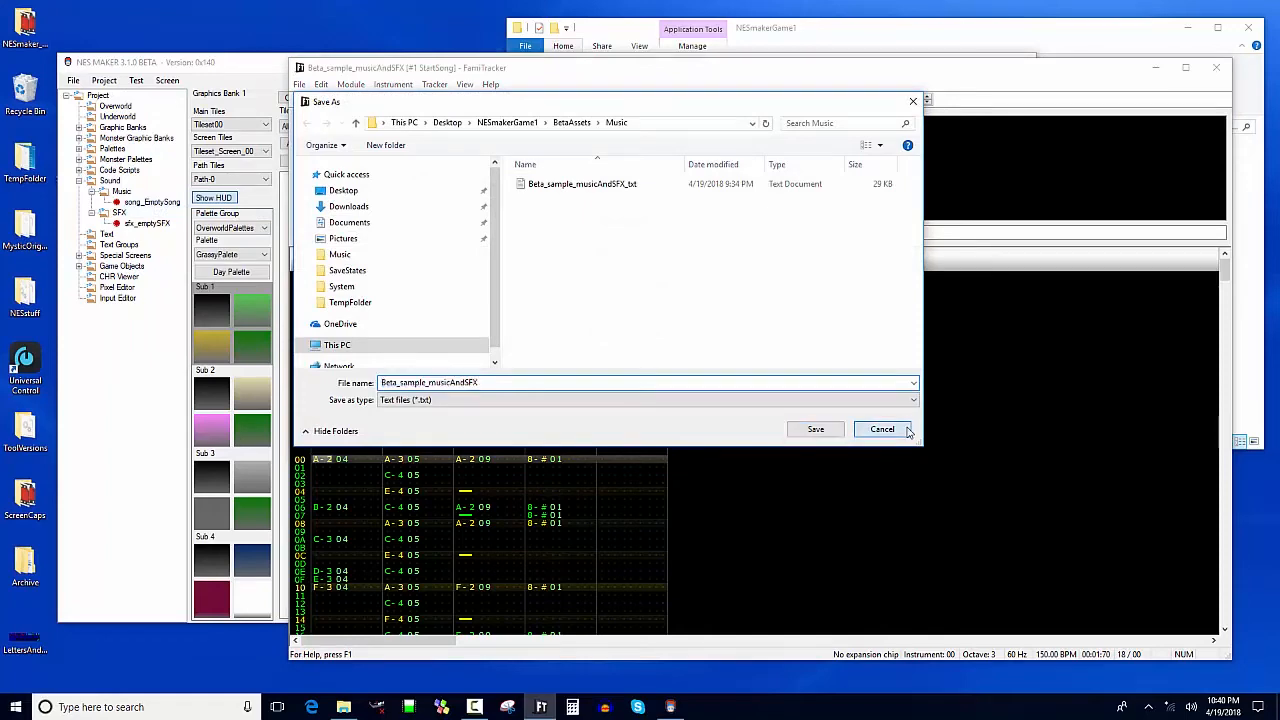
Switch to NESmaker and import Beta_sample_musicAndSFX_txt from Desktop > NESmakerGame1 > BetaAssets > Music into the project's Sound node.
left_click(150, 404)
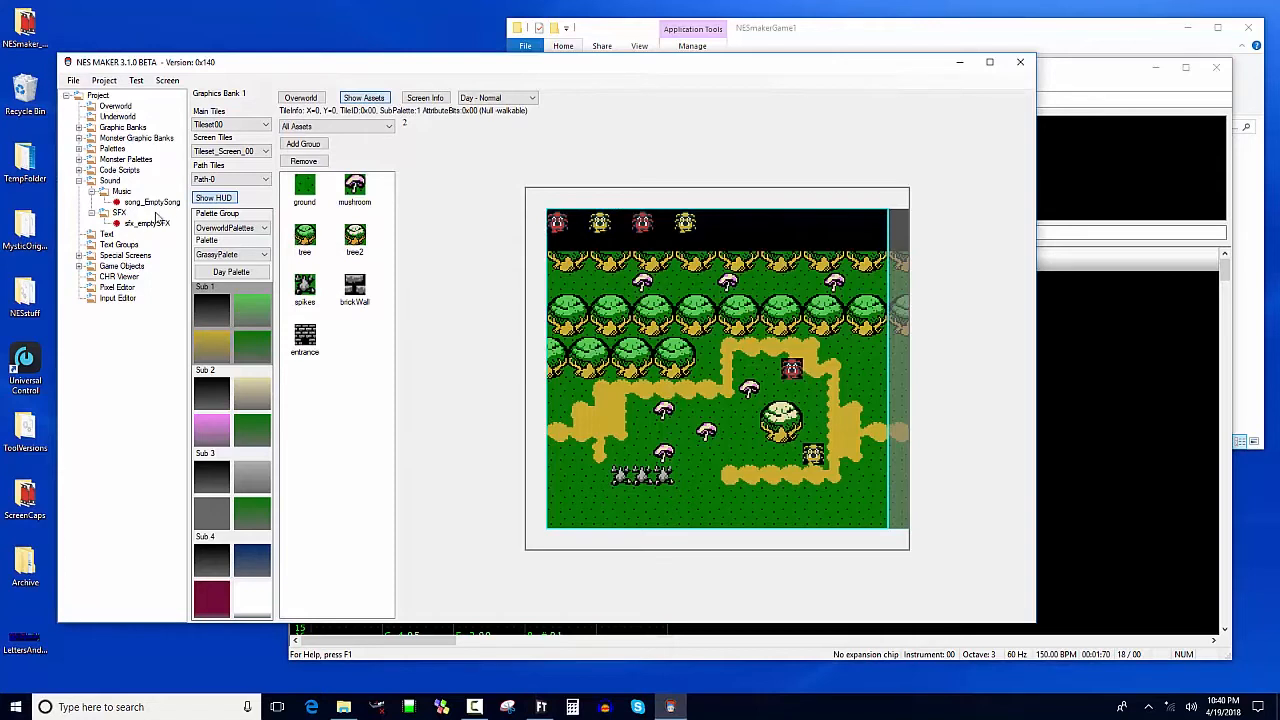
right_click(112, 182)
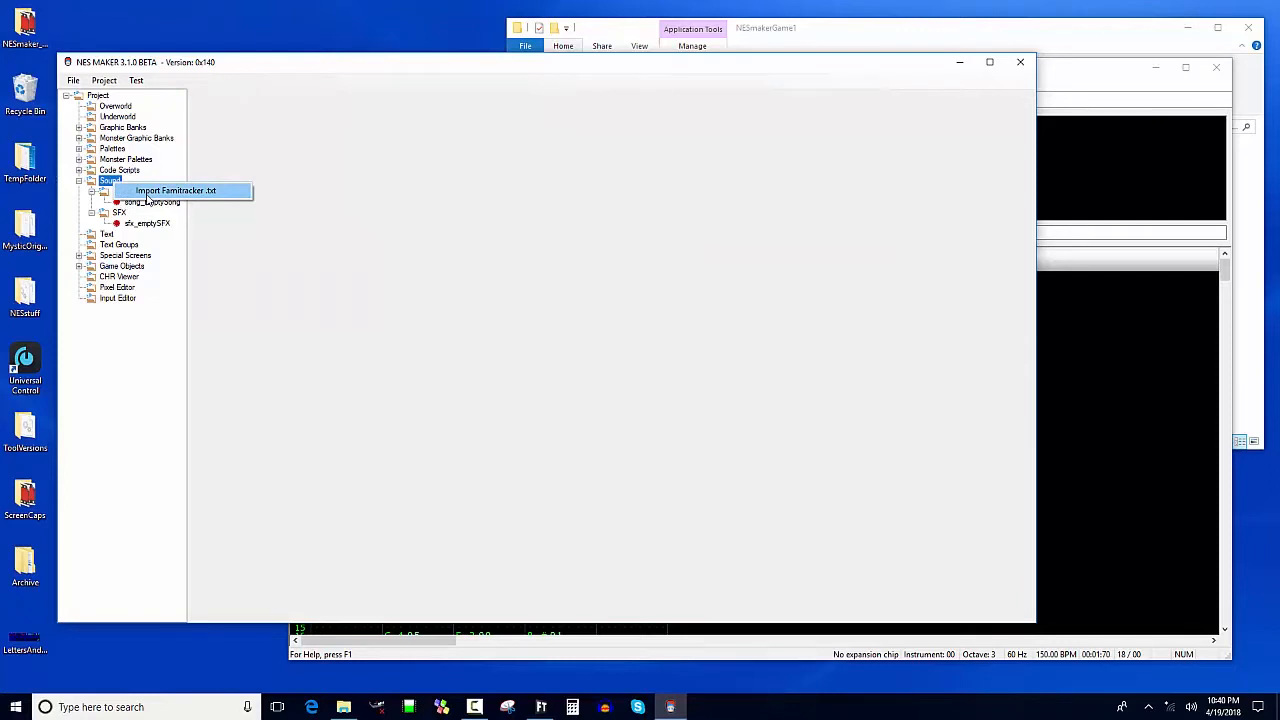
left_click(146, 192)
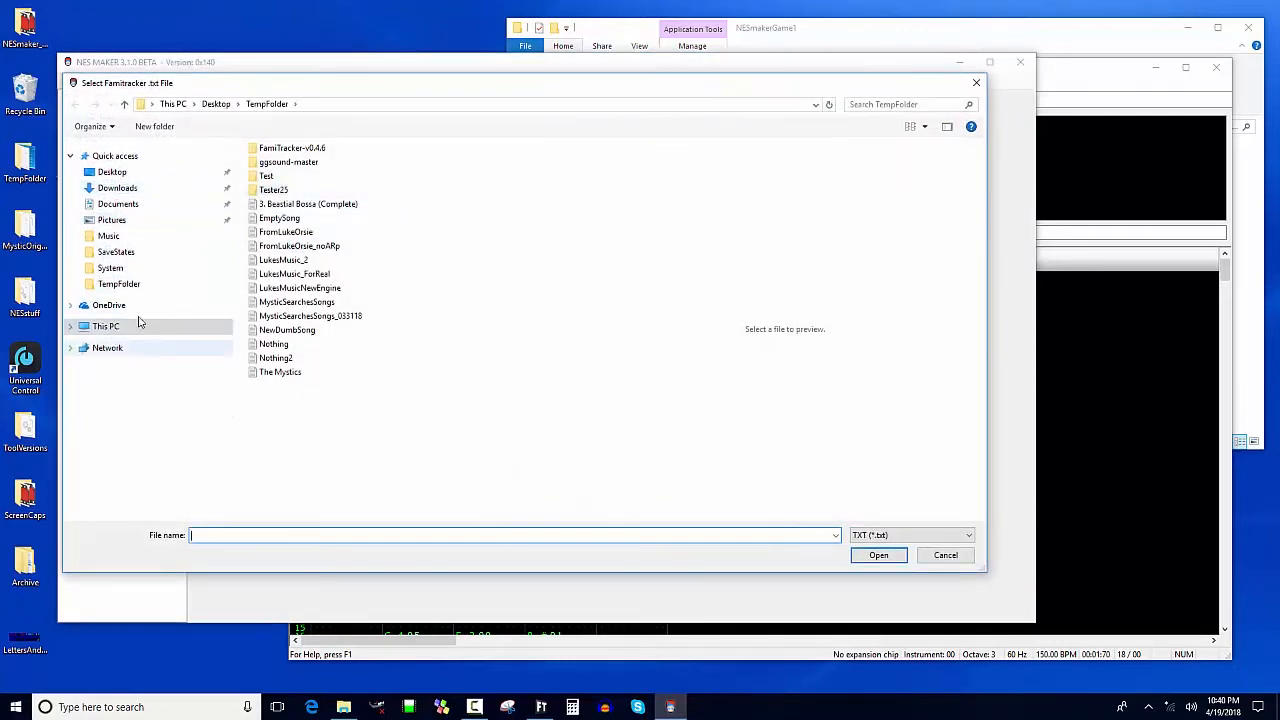
left_click(125, 174)
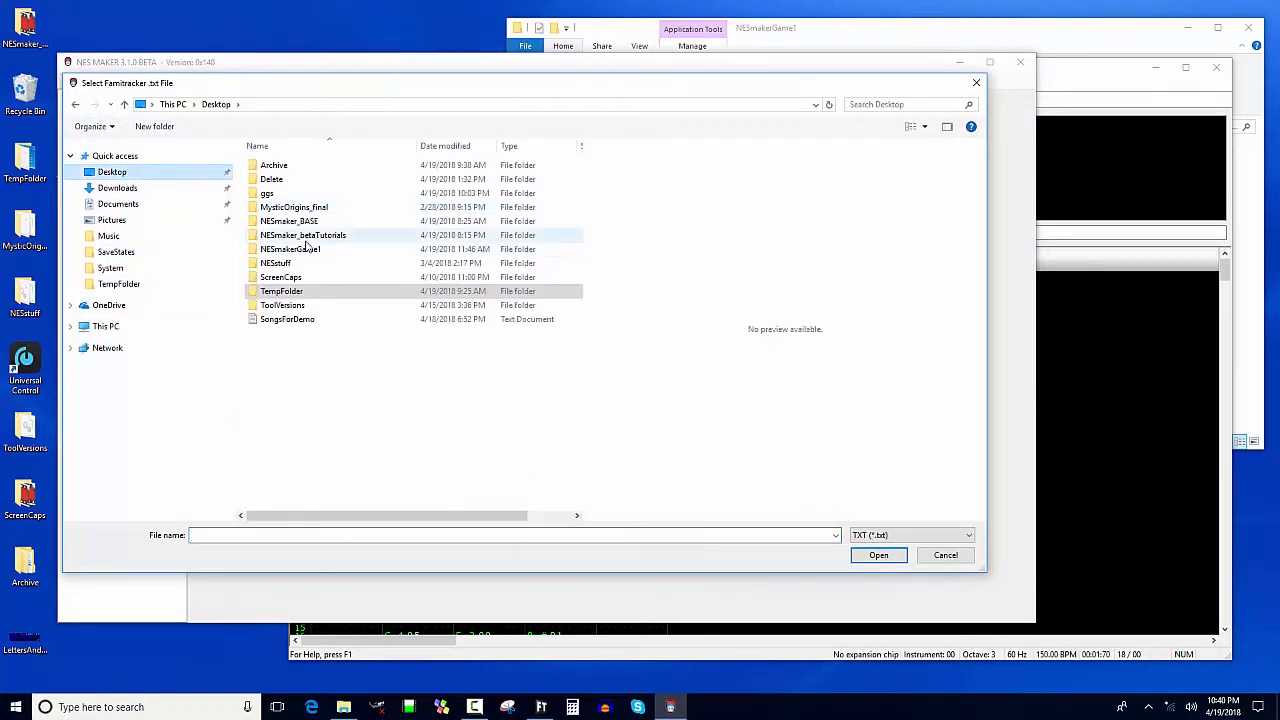
double_click(312, 249)
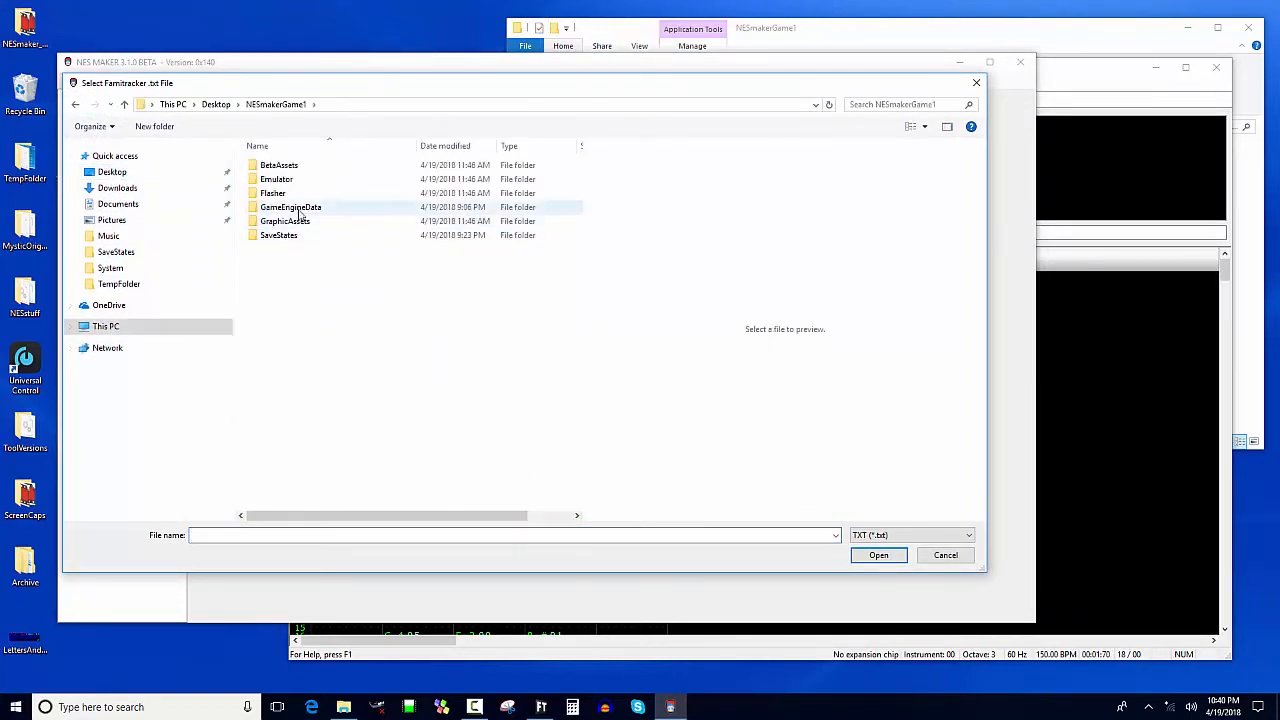
double_click(283, 166)
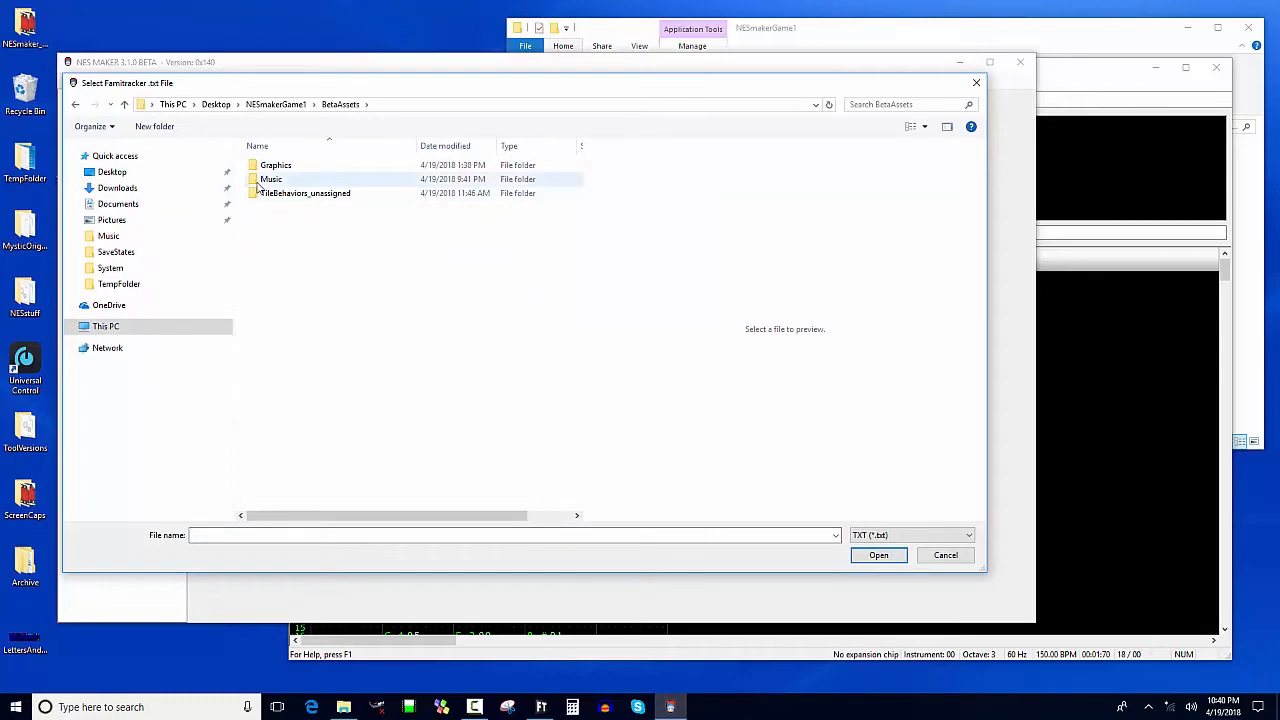
double_click(262, 180)
left_click(318, 166)
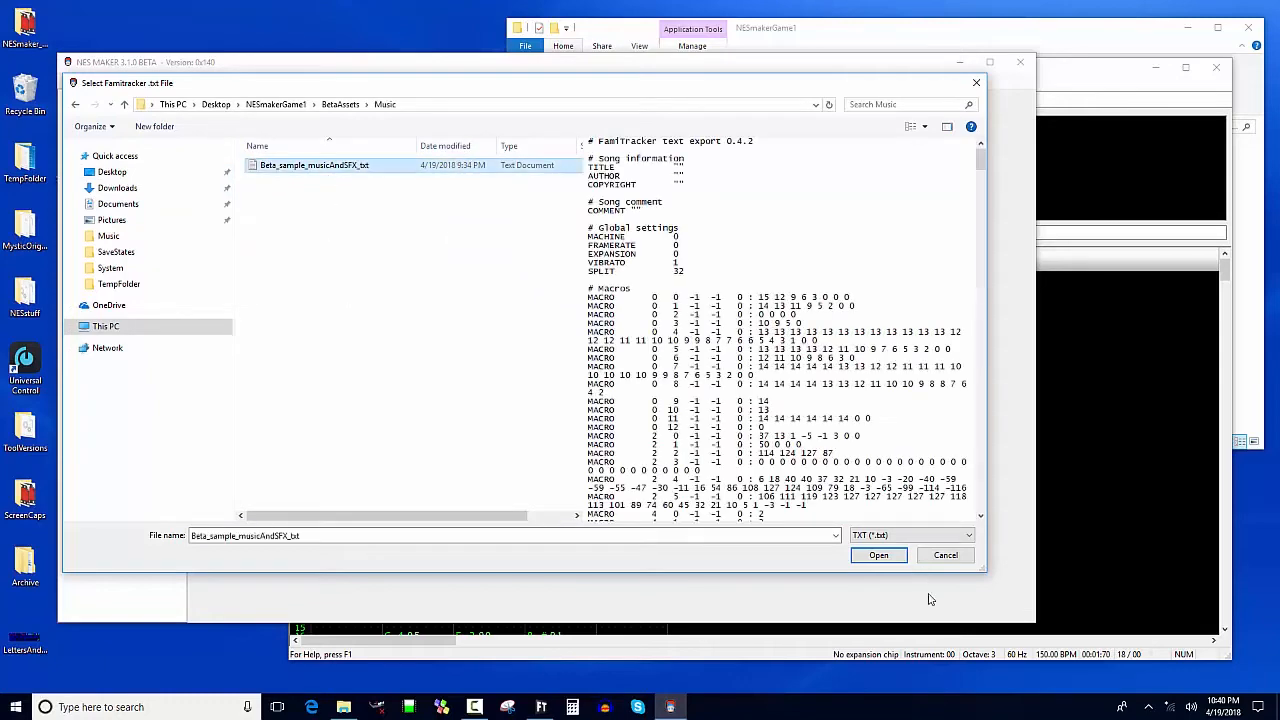
left_click(880, 555)
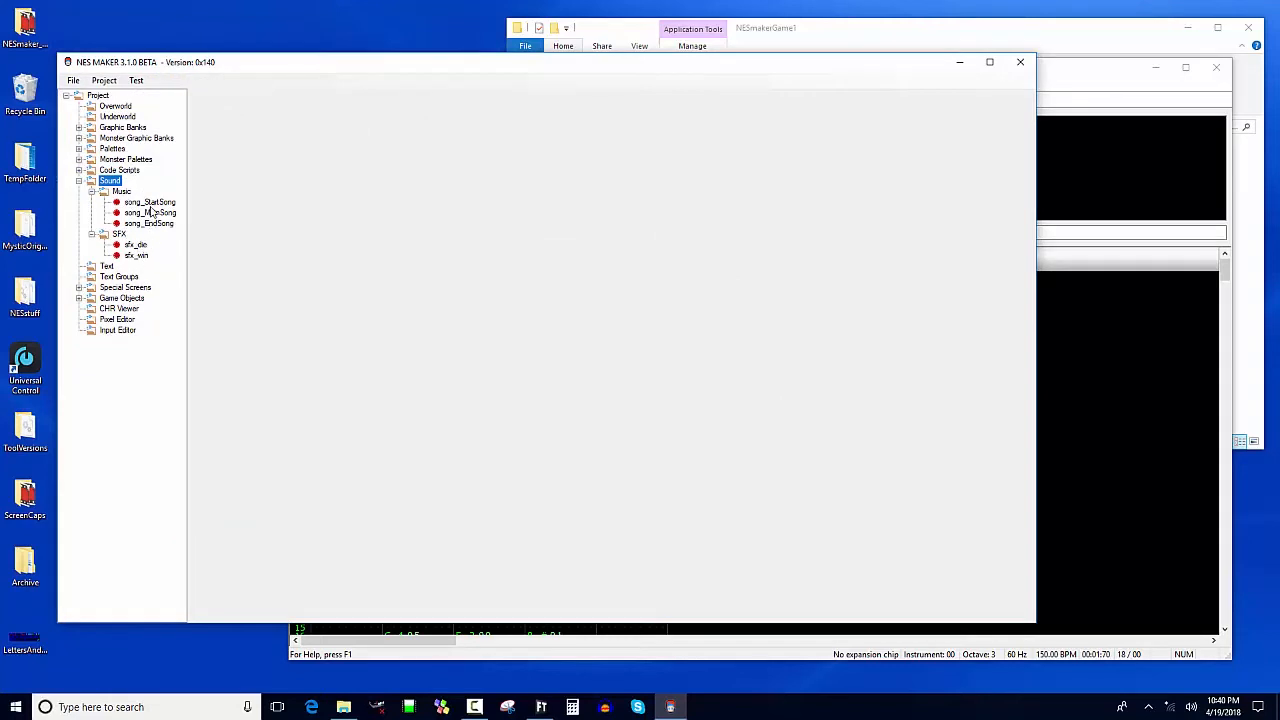
Preview the imported songs song_StartSong, song_MainSong and song_EndSong, stopping each before playing the following one.
left_click(149, 205)
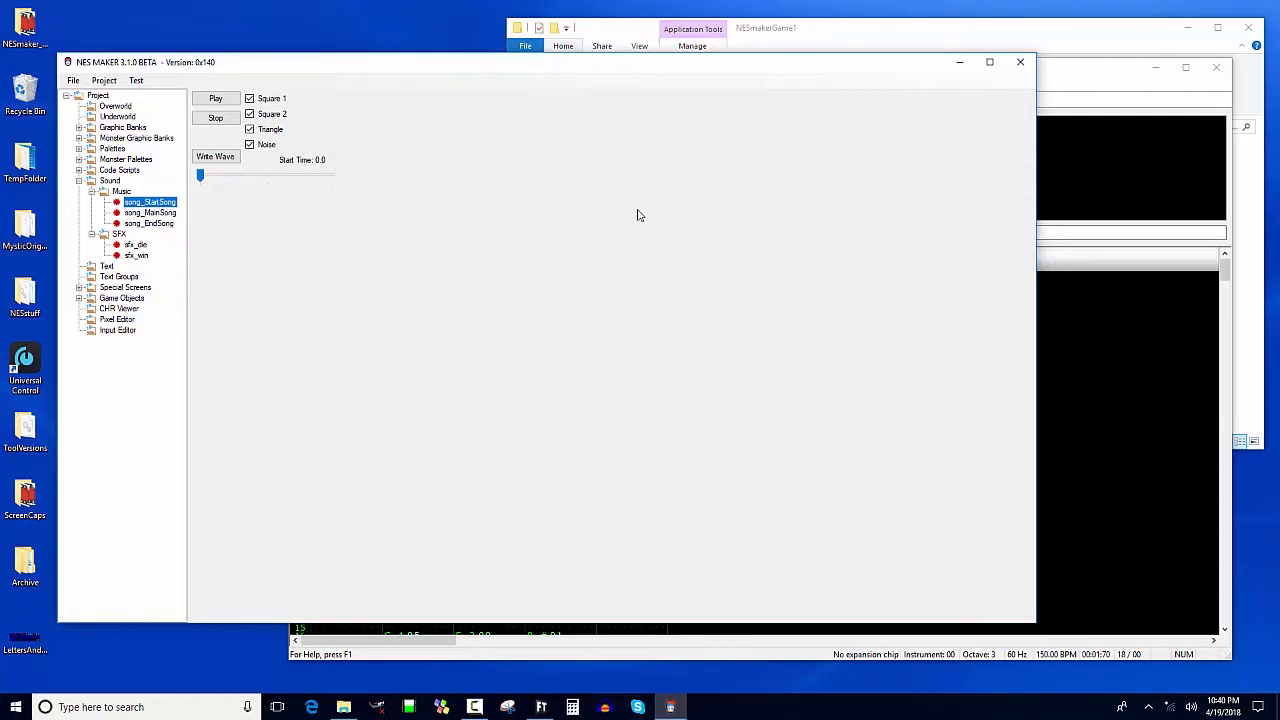
left_click(215, 105)
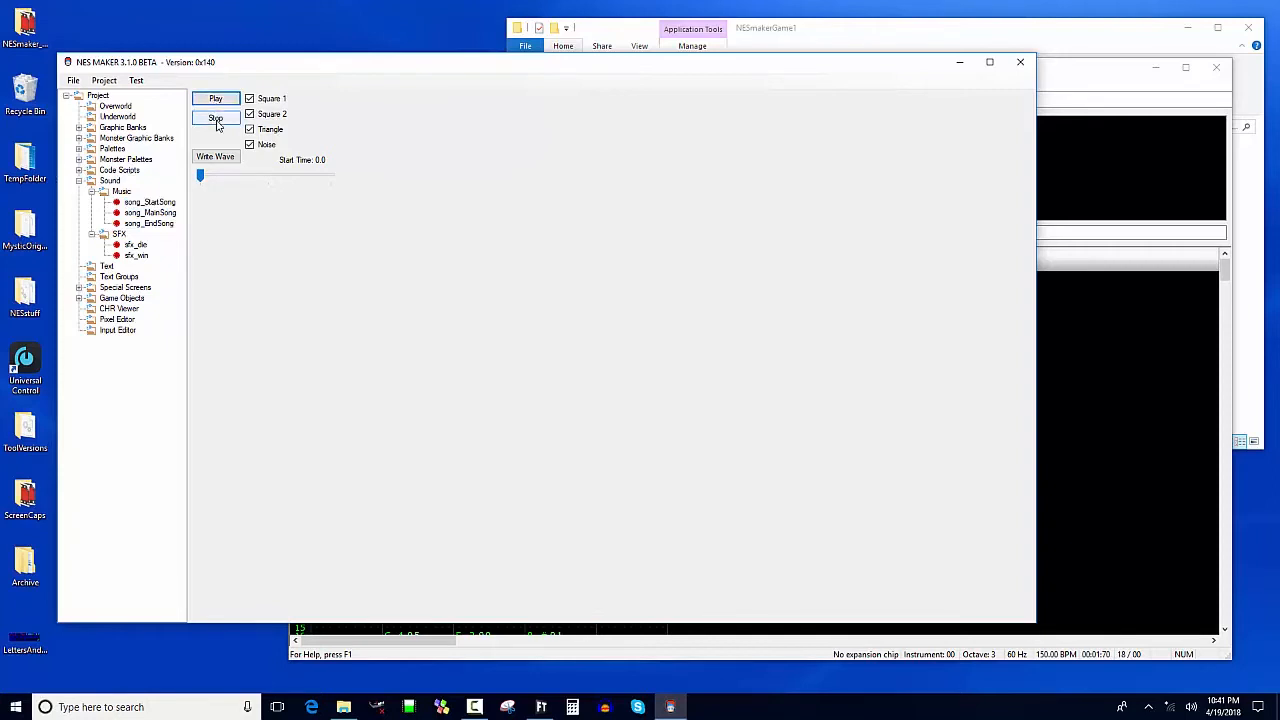
left_click(216, 120)
left_click(158, 216)
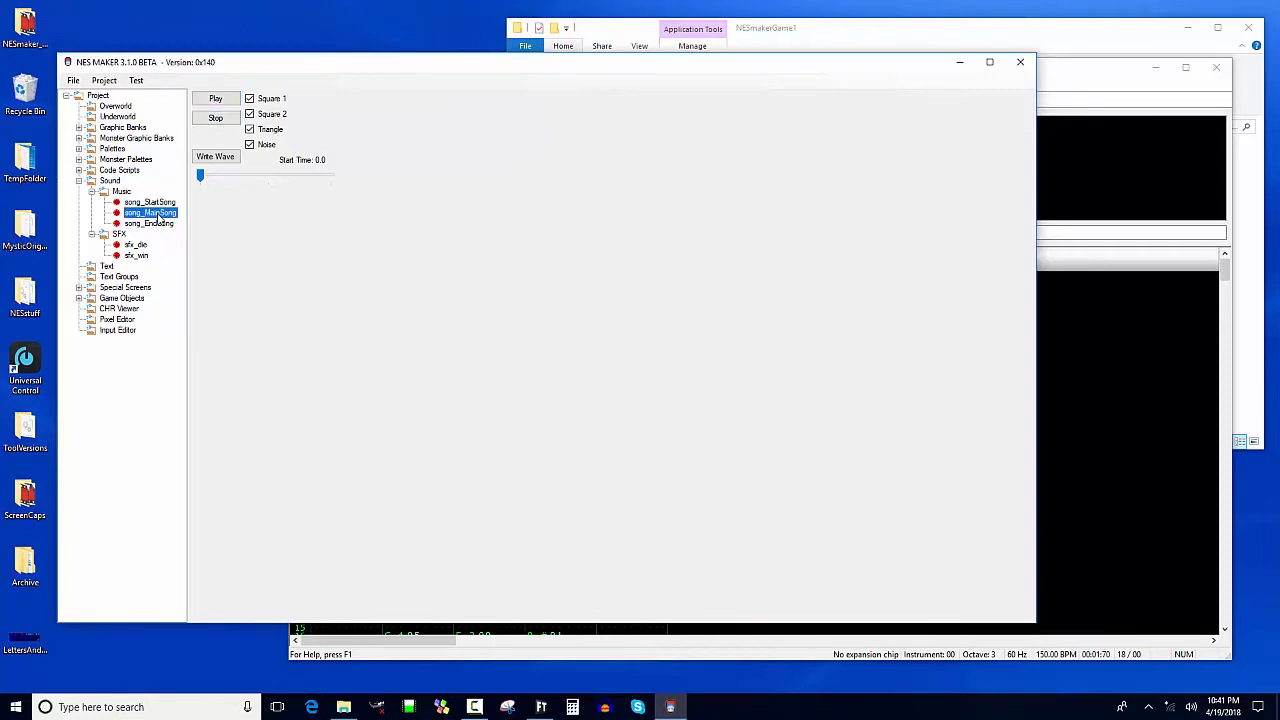
left_click(219, 101)
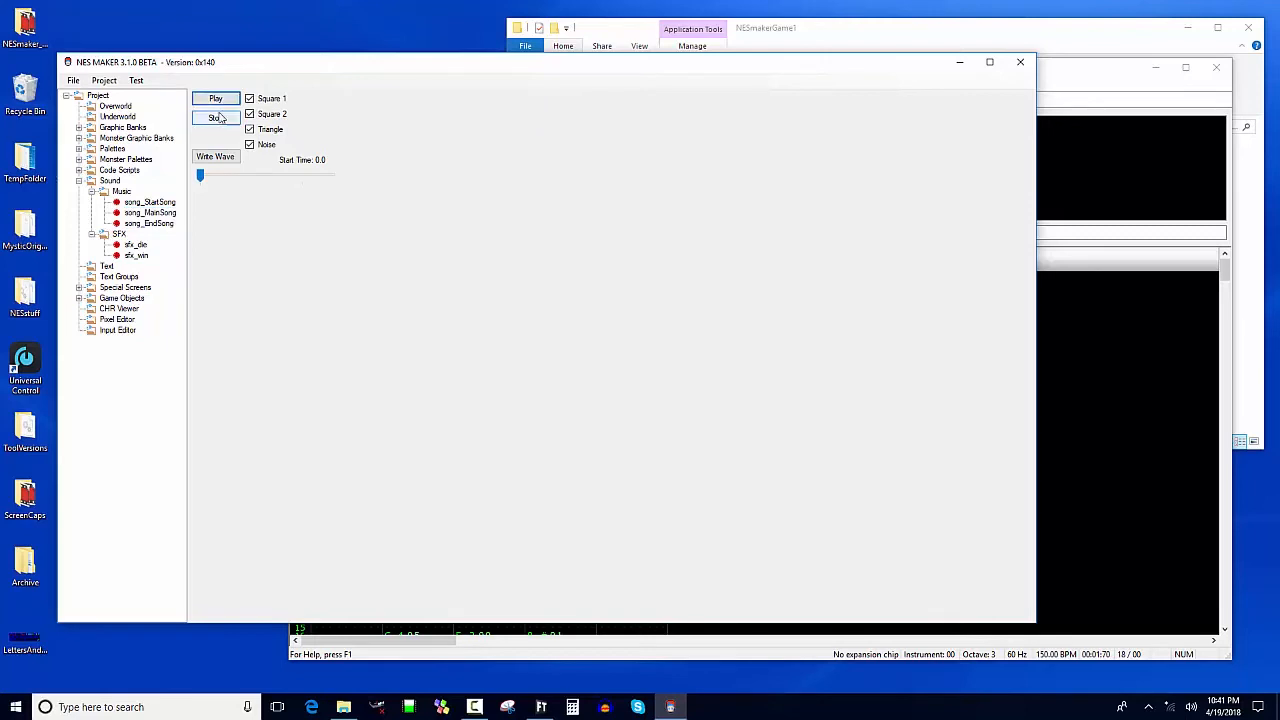
left_click(216, 118)
left_click(149, 223)
left_click(219, 100)
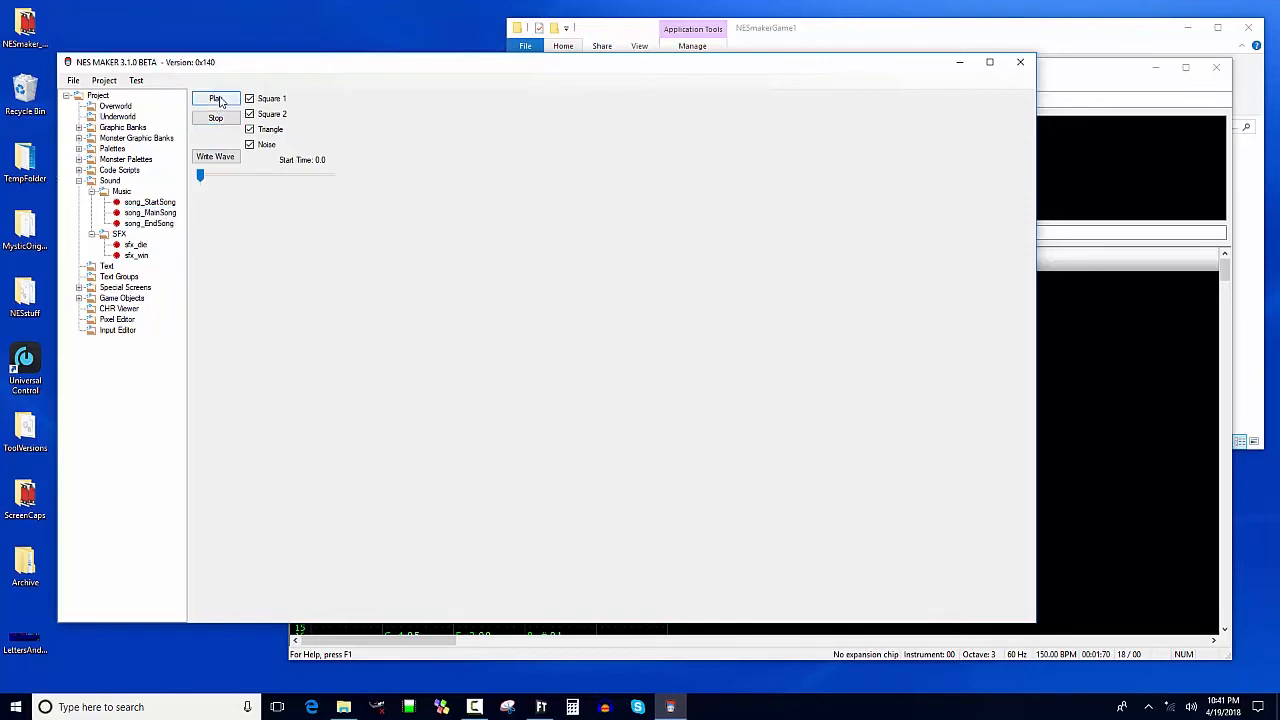
Stop the playback of song_EndSong.
left_click(220, 118)
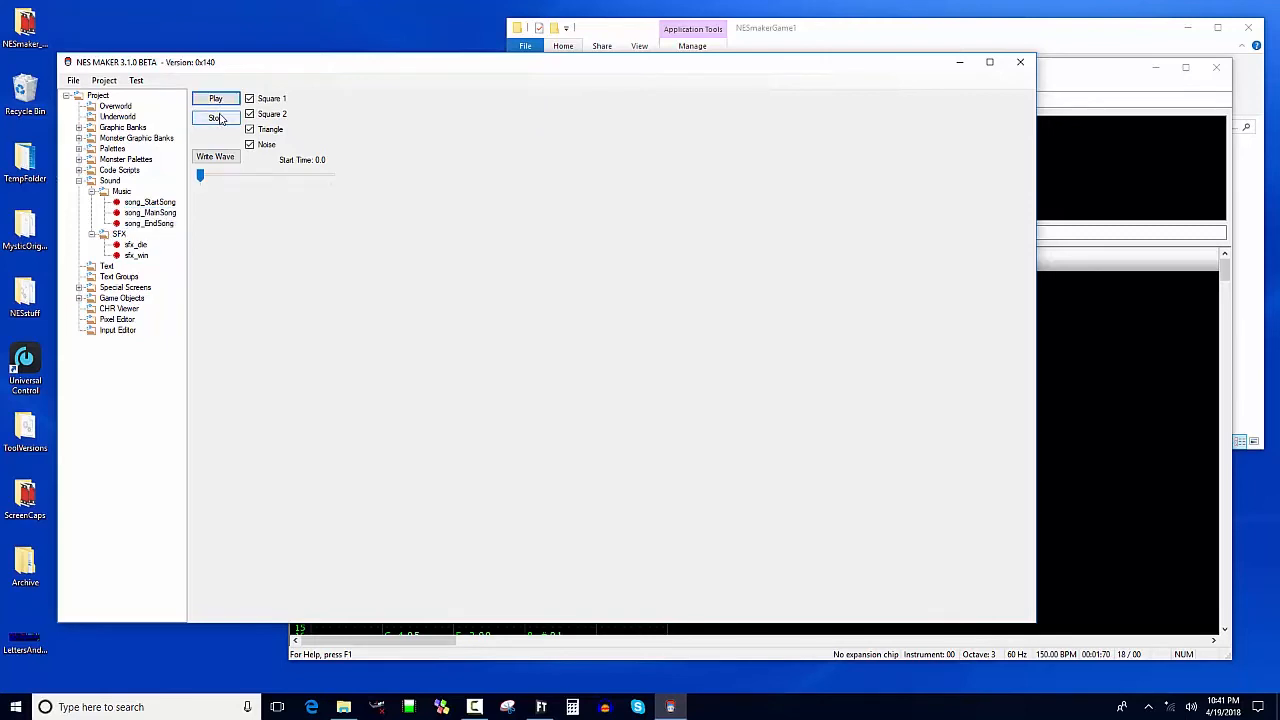
left_click(222, 118)
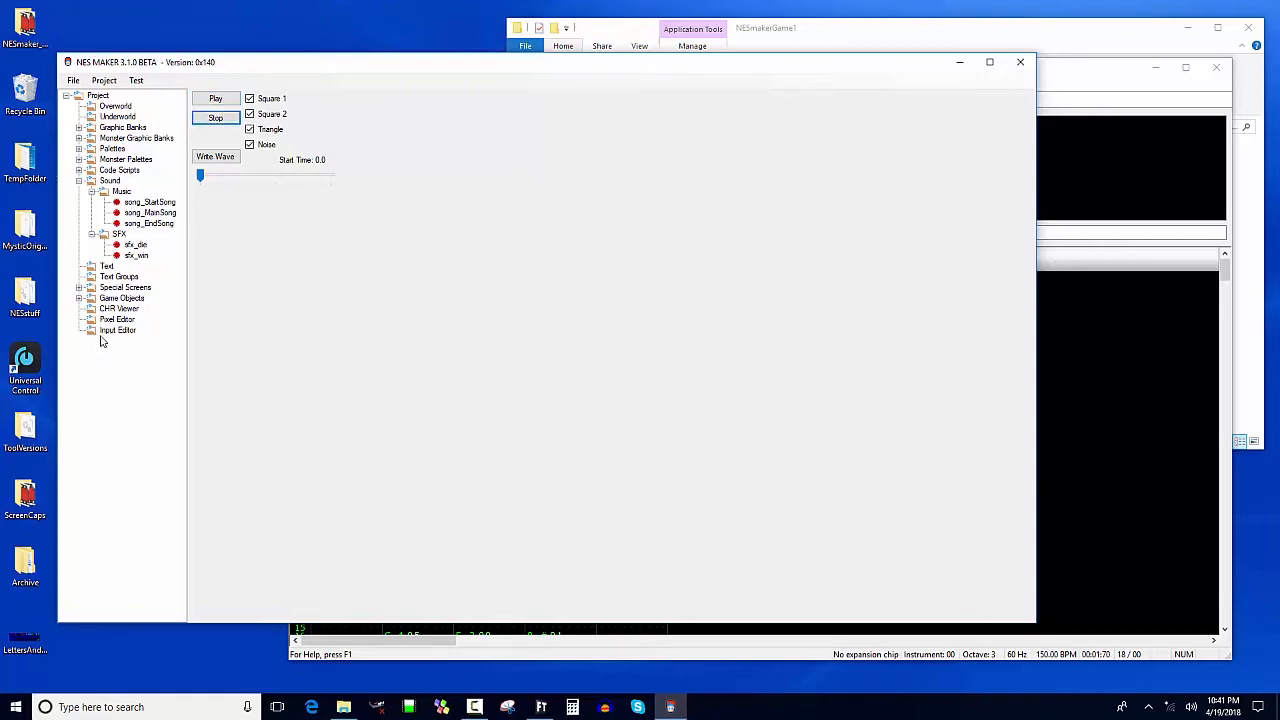
Open the Start Screen under Special Screens and assign song_StartSong as its song.
left_click(79, 287)
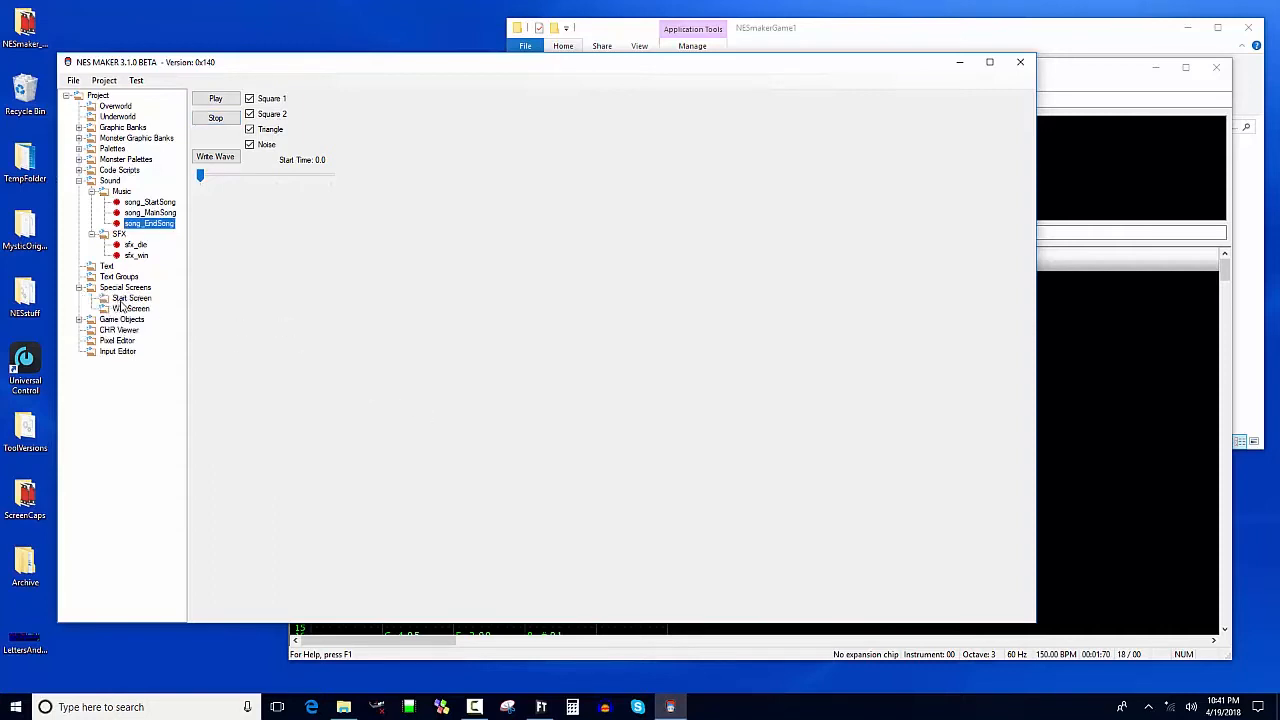
left_click(124, 299)
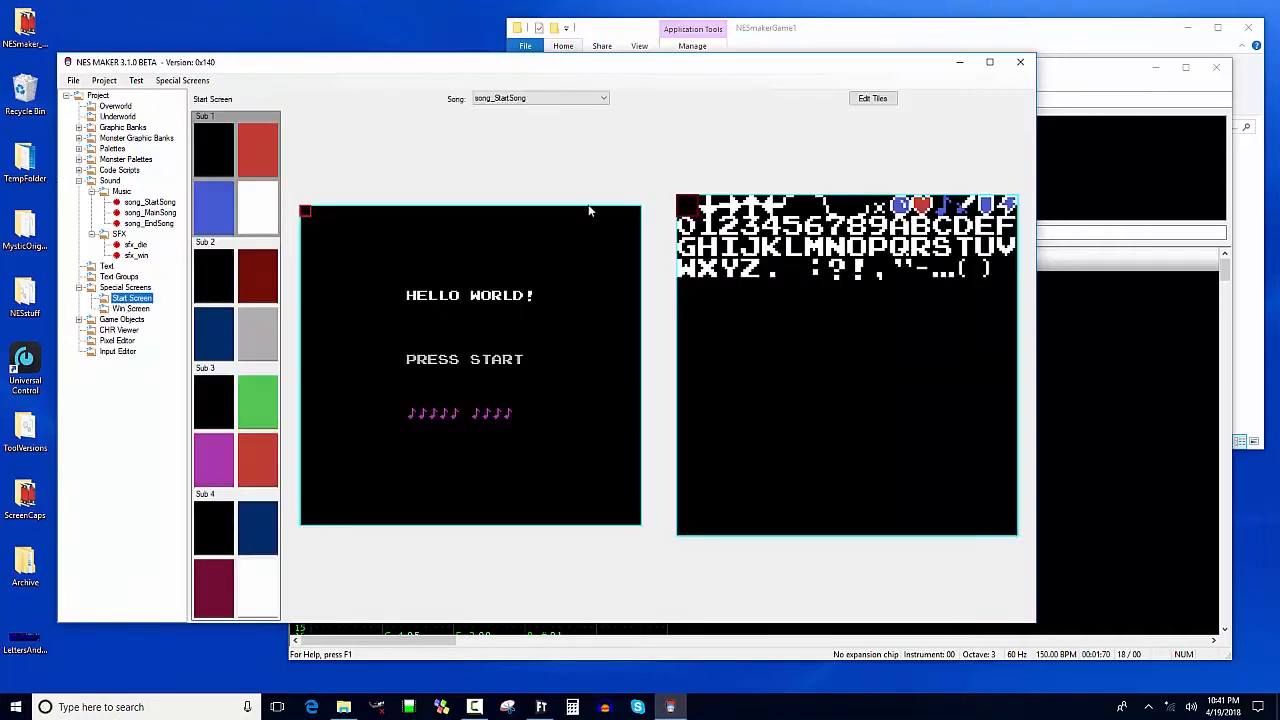
left_click(508, 104)
left_click(508, 104)
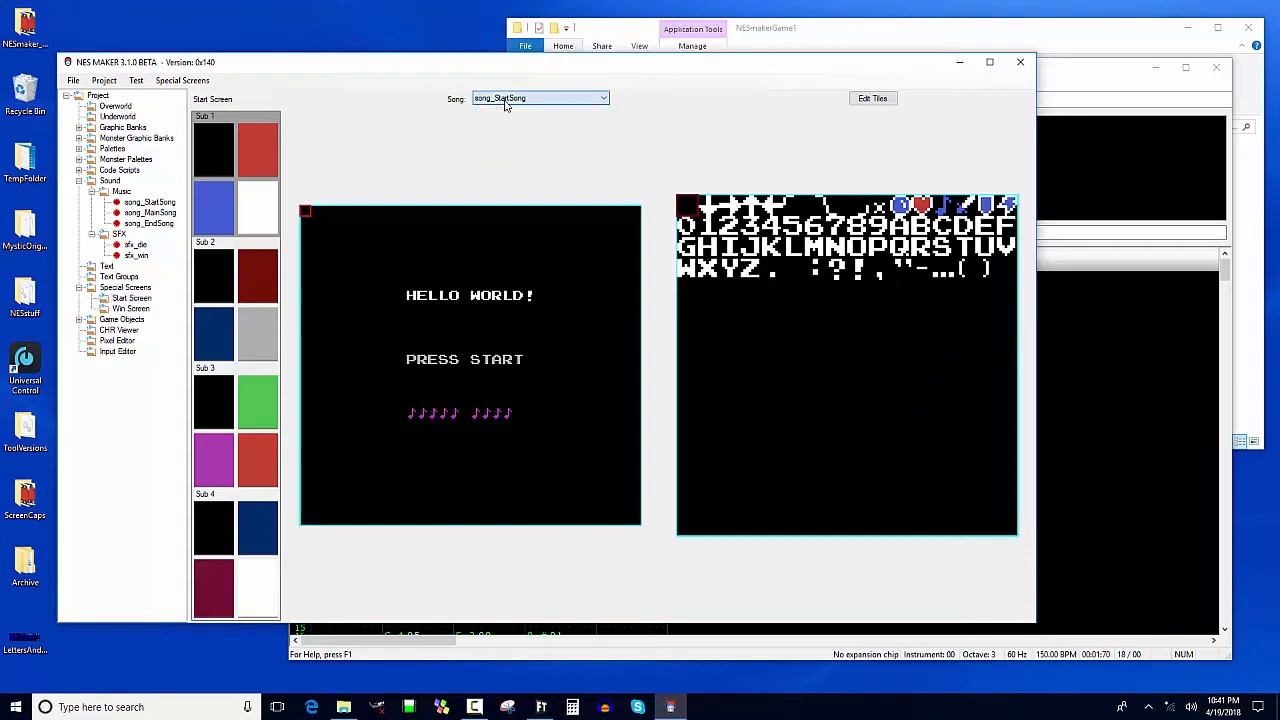
left_click(507, 104)
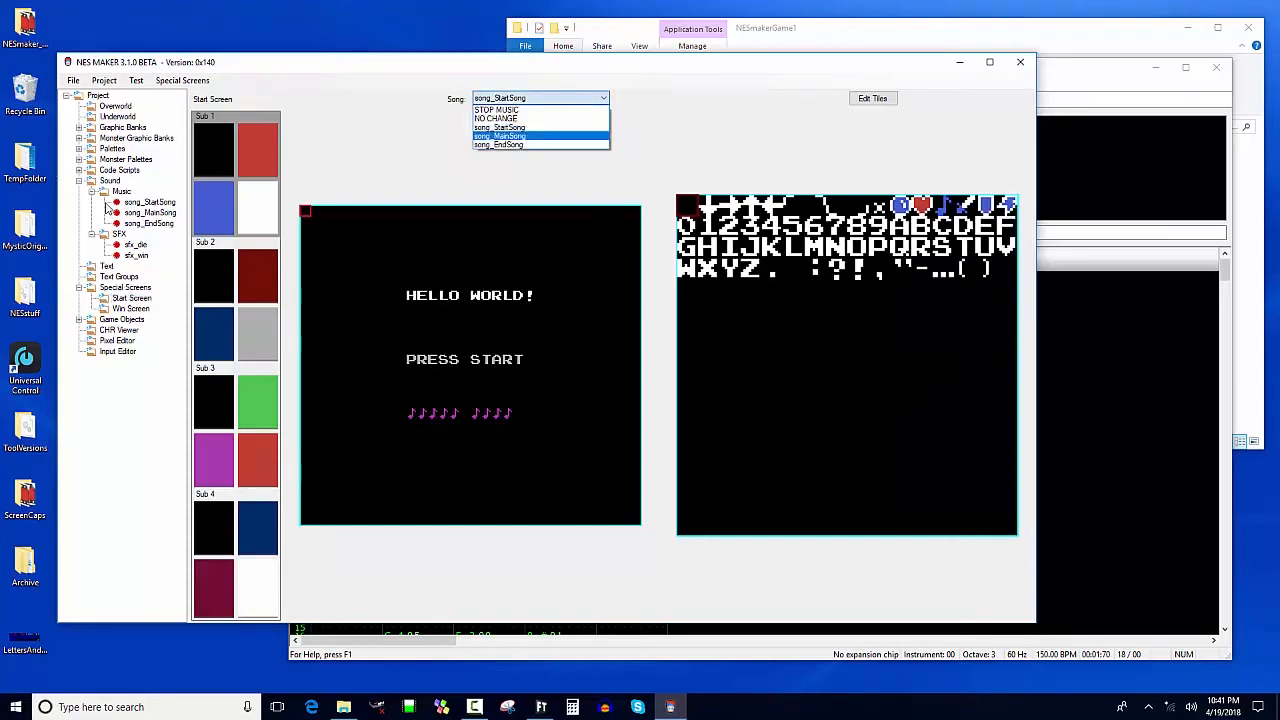
left_click(514, 128)
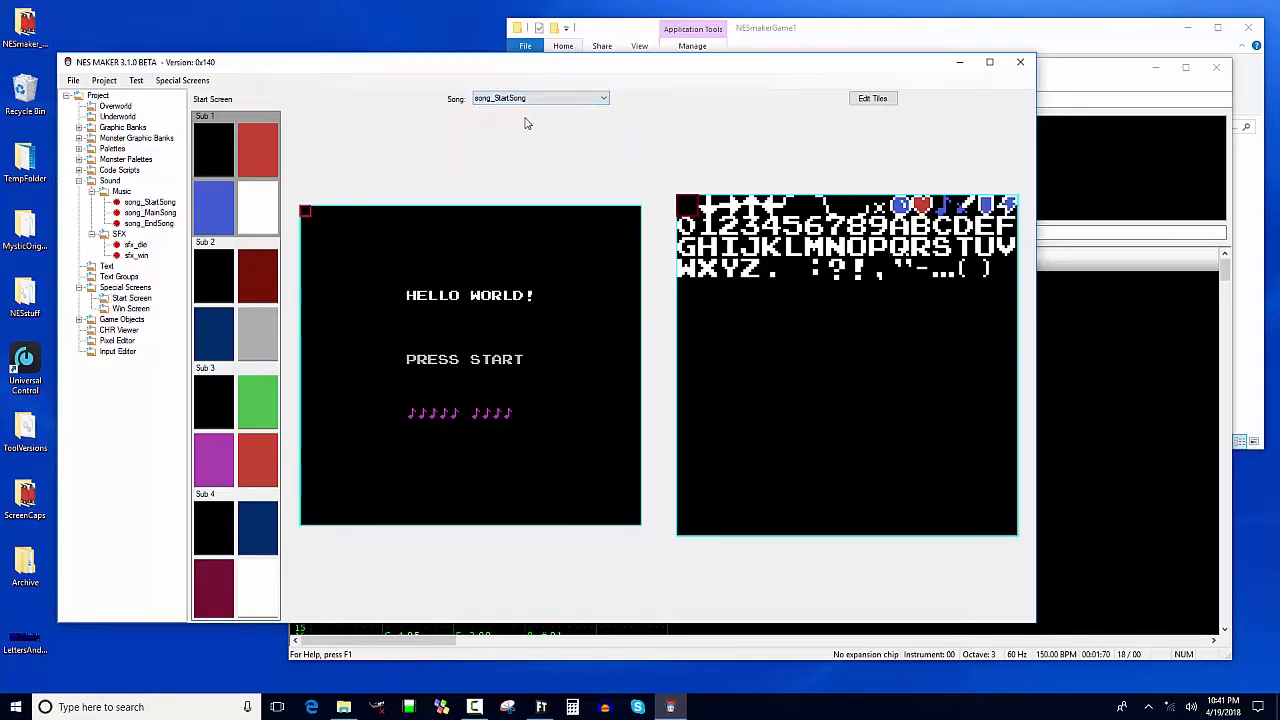
left_click(533, 102)
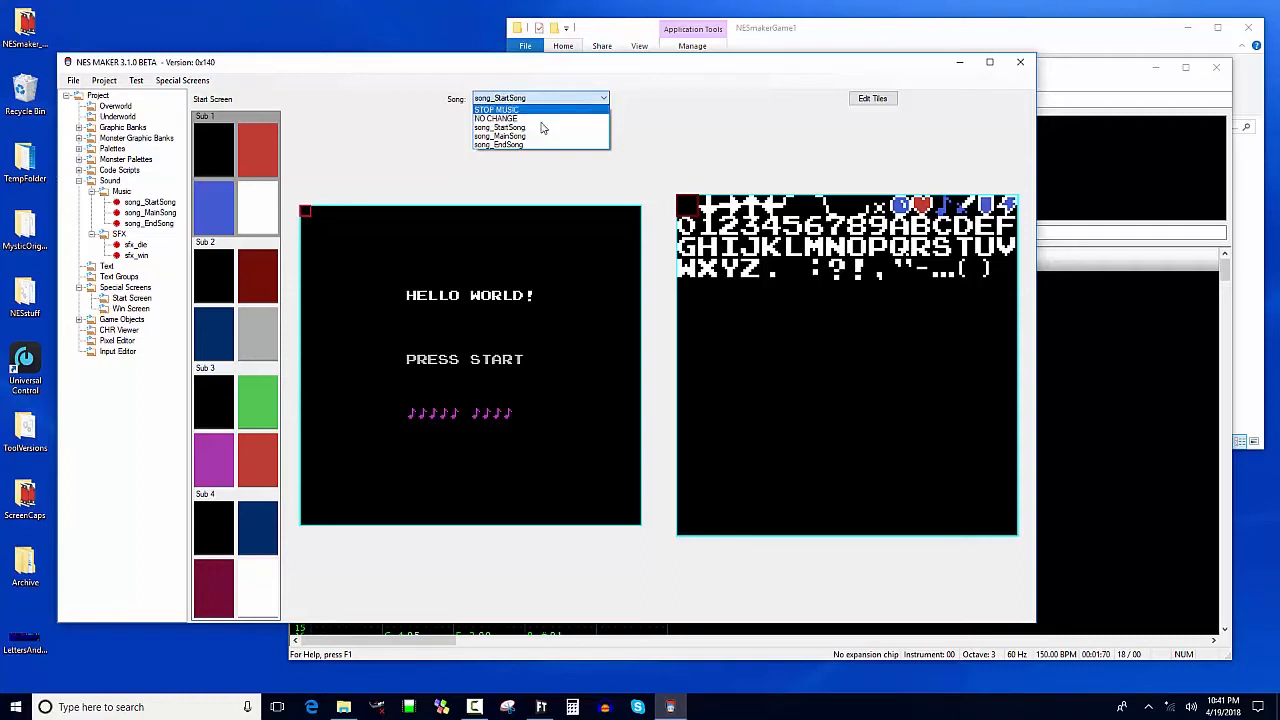
left_click(541, 128)
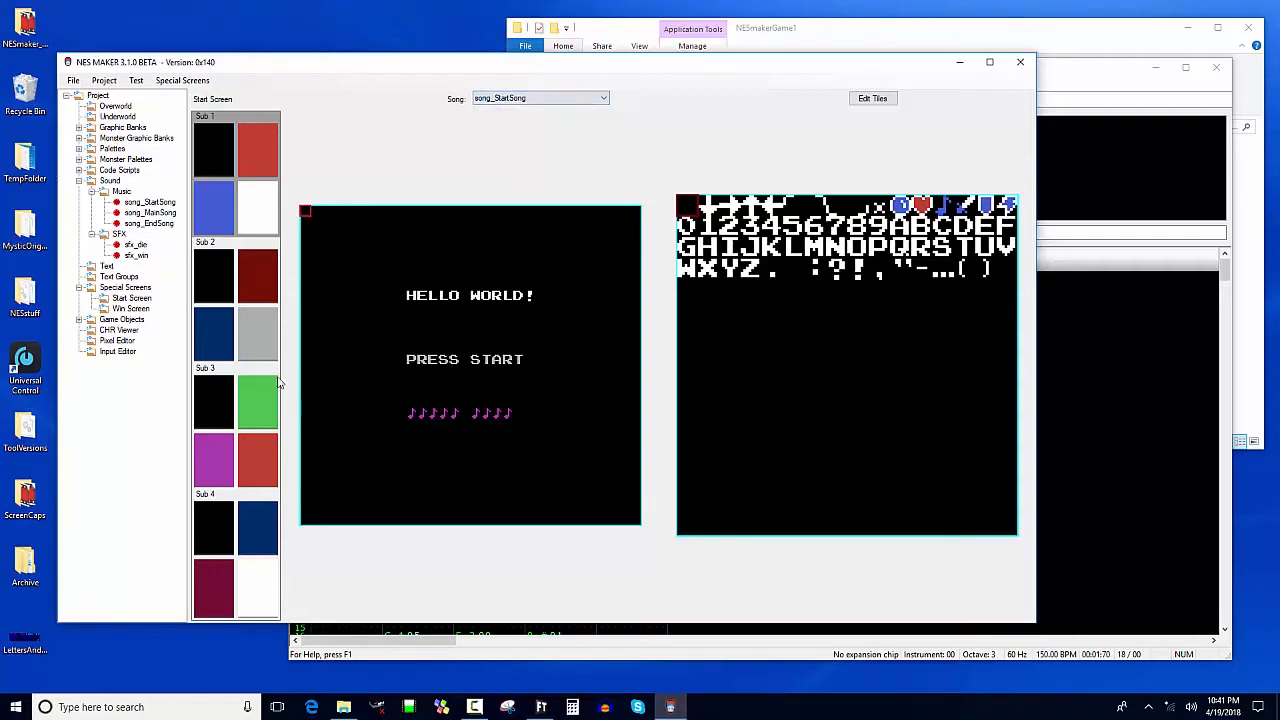
Assign song_EndSong as the song of the Win Screen.
left_click(130, 309)
left_click(531, 99)
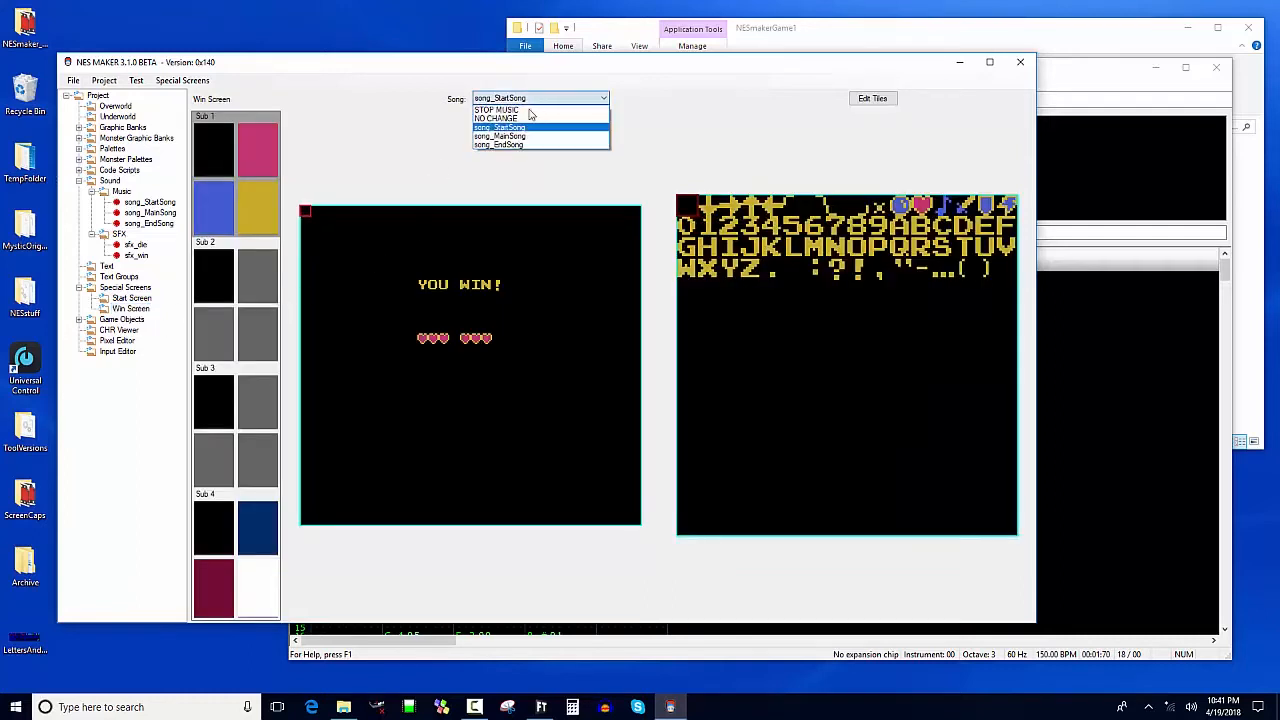
left_click(533, 145)
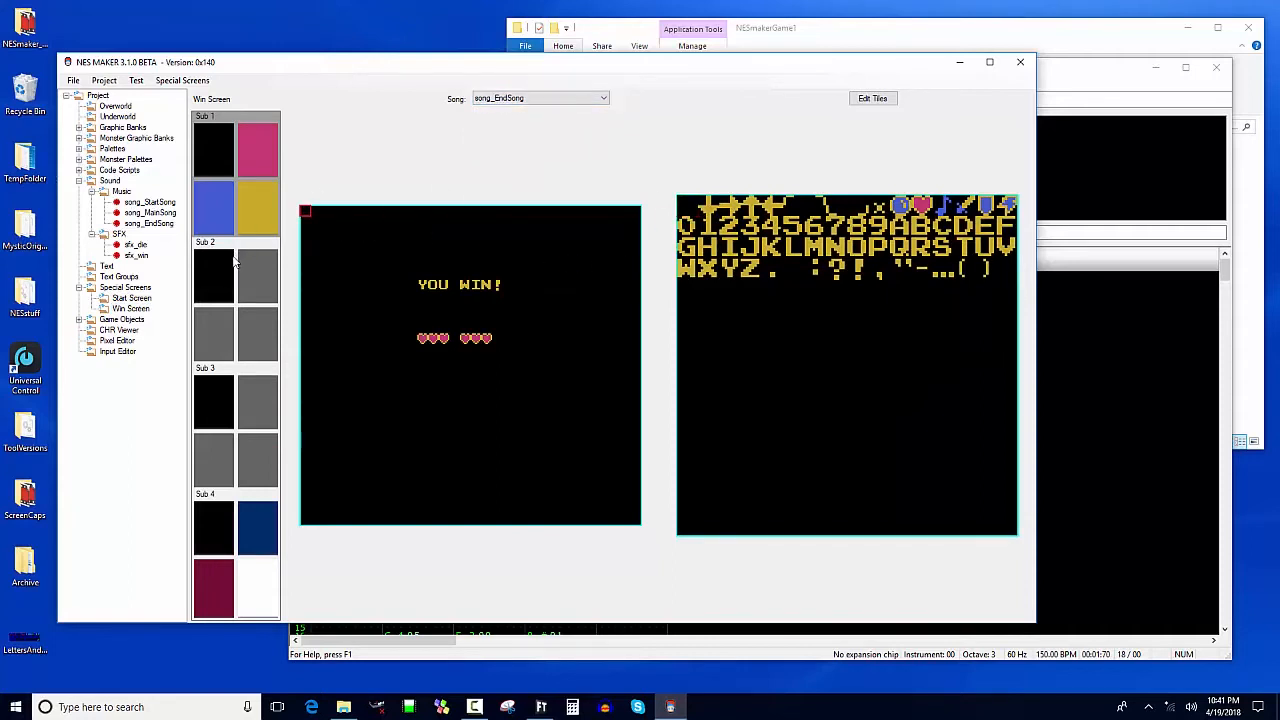
Open the forest screen with the winding dirt path in the Overworld and set its song index to 1.
left_click(120, 107)
double_click(436, 238)
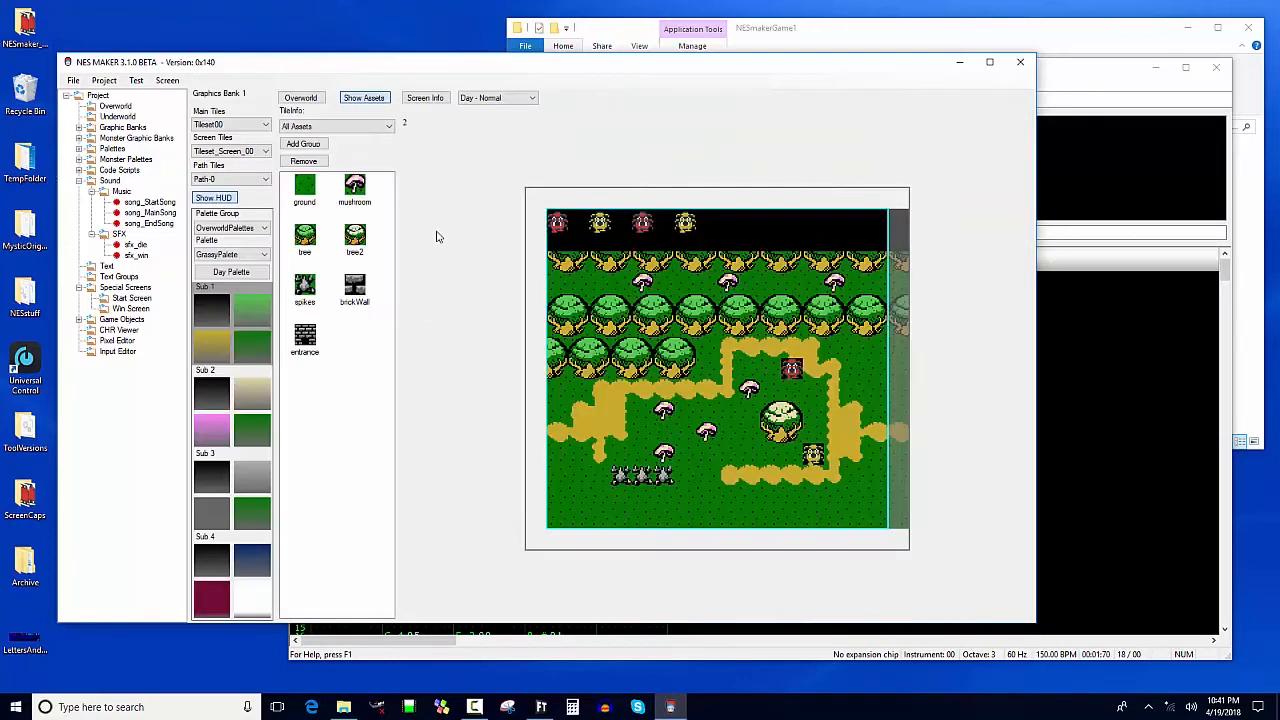
left_click(428, 98)
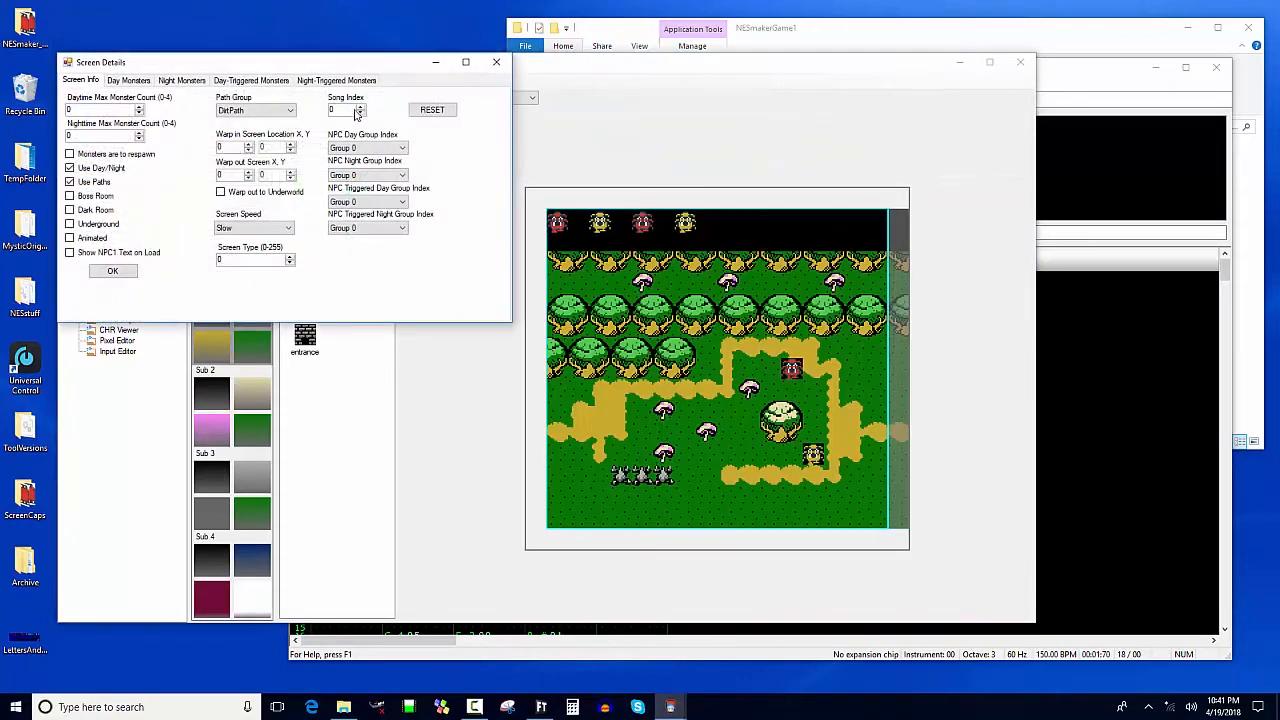
left_click_drag(343, 64, 692, 186)
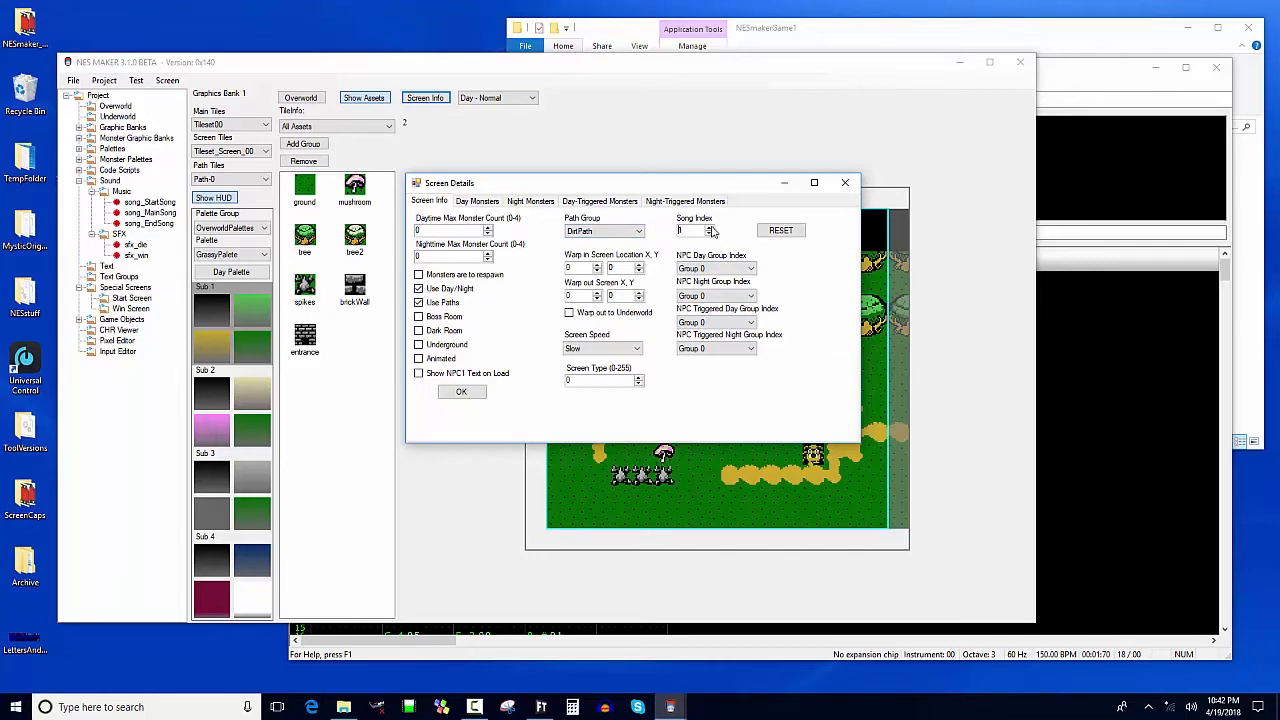
left_click(461, 391)
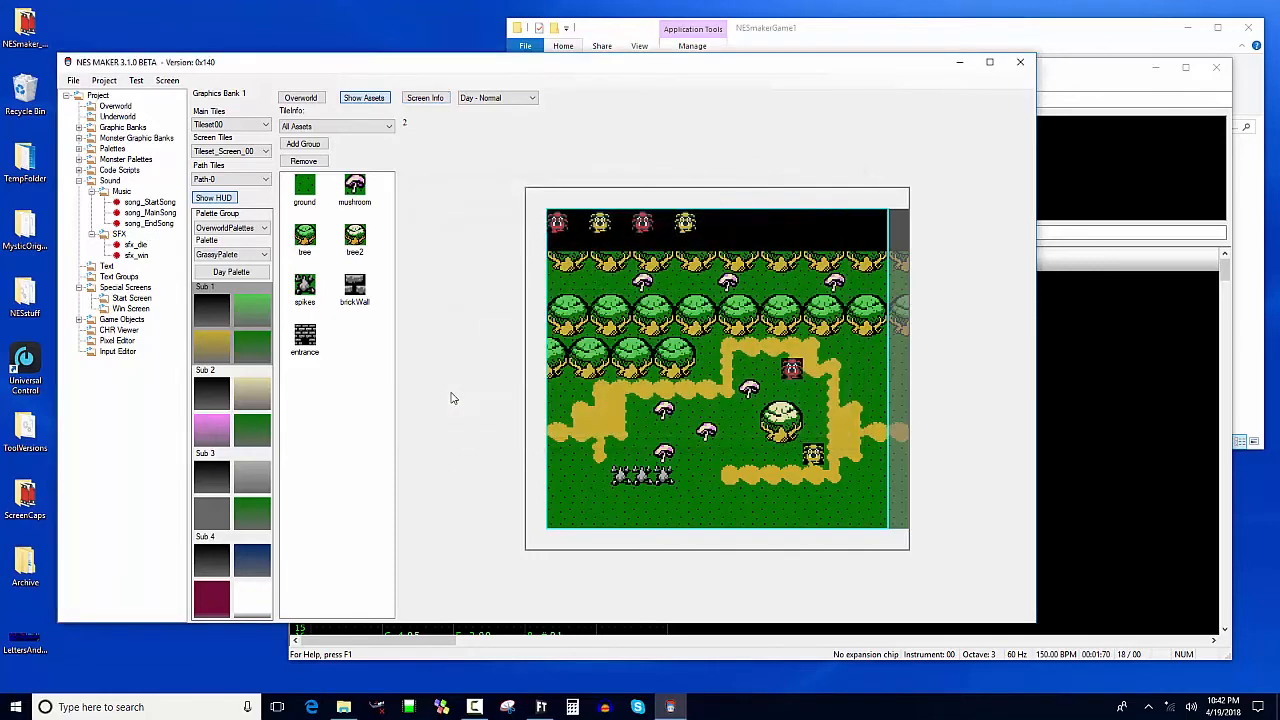
Set the song index to 1 for the neighbouring brick entrance screen and for the lower dungeon screen.
left_click(423, 99)
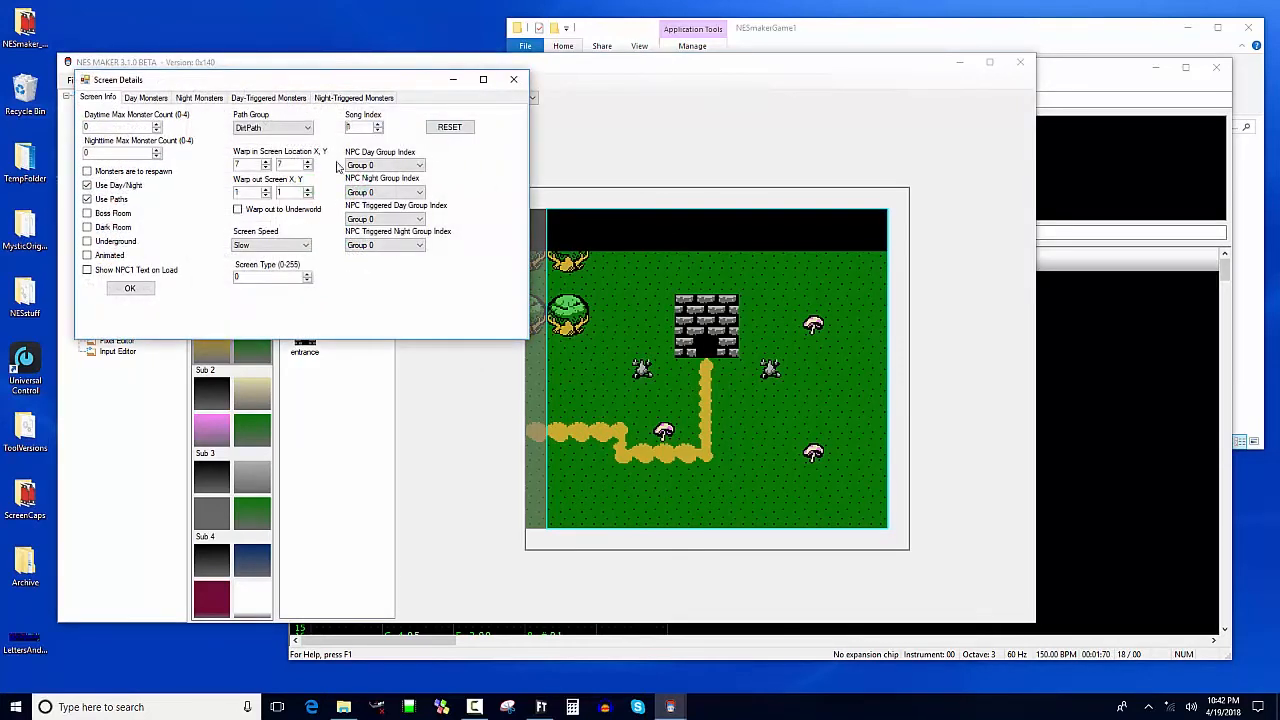
left_click(130, 288)
left_click(291, 100)
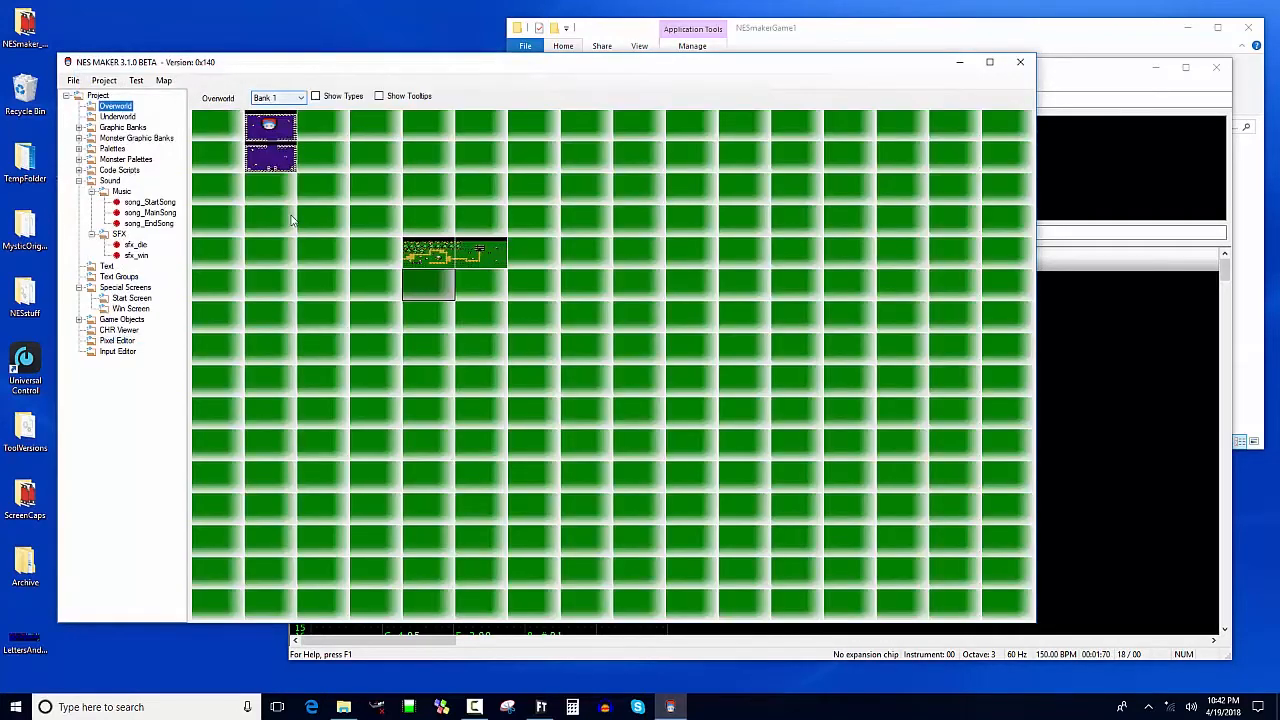
left_click(271, 149)
left_click(424, 100)
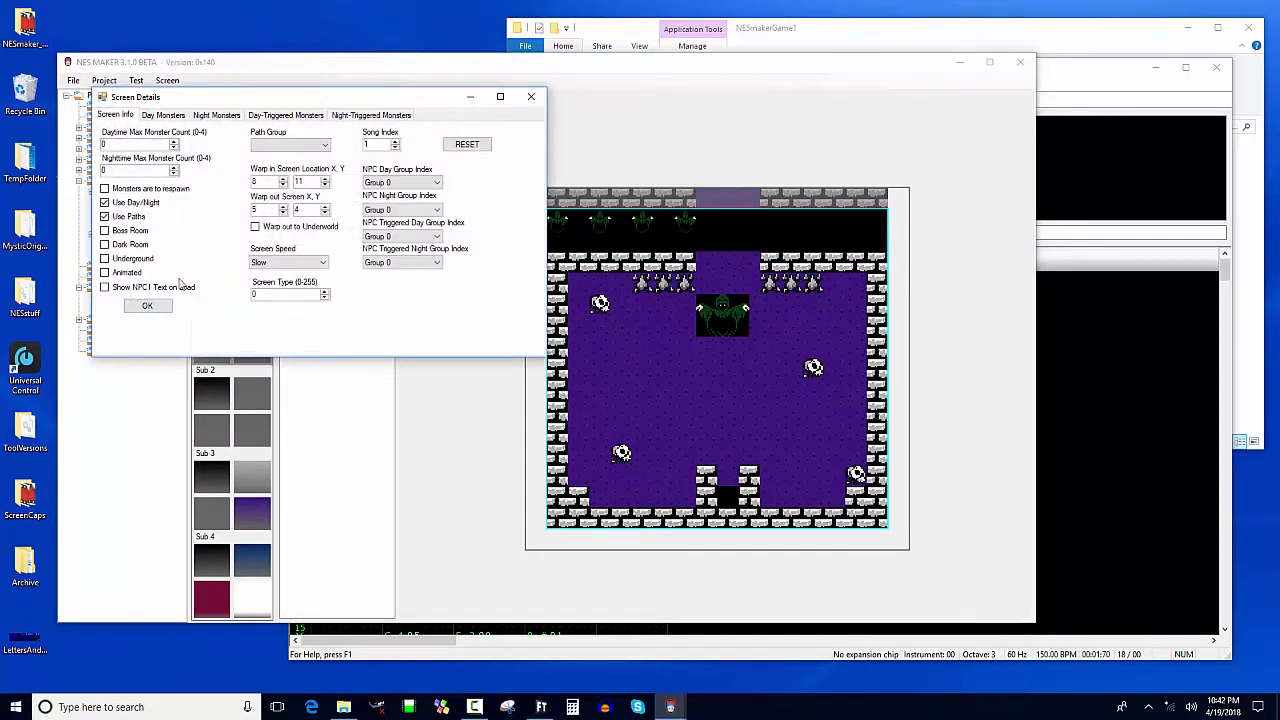
left_click(147, 305)
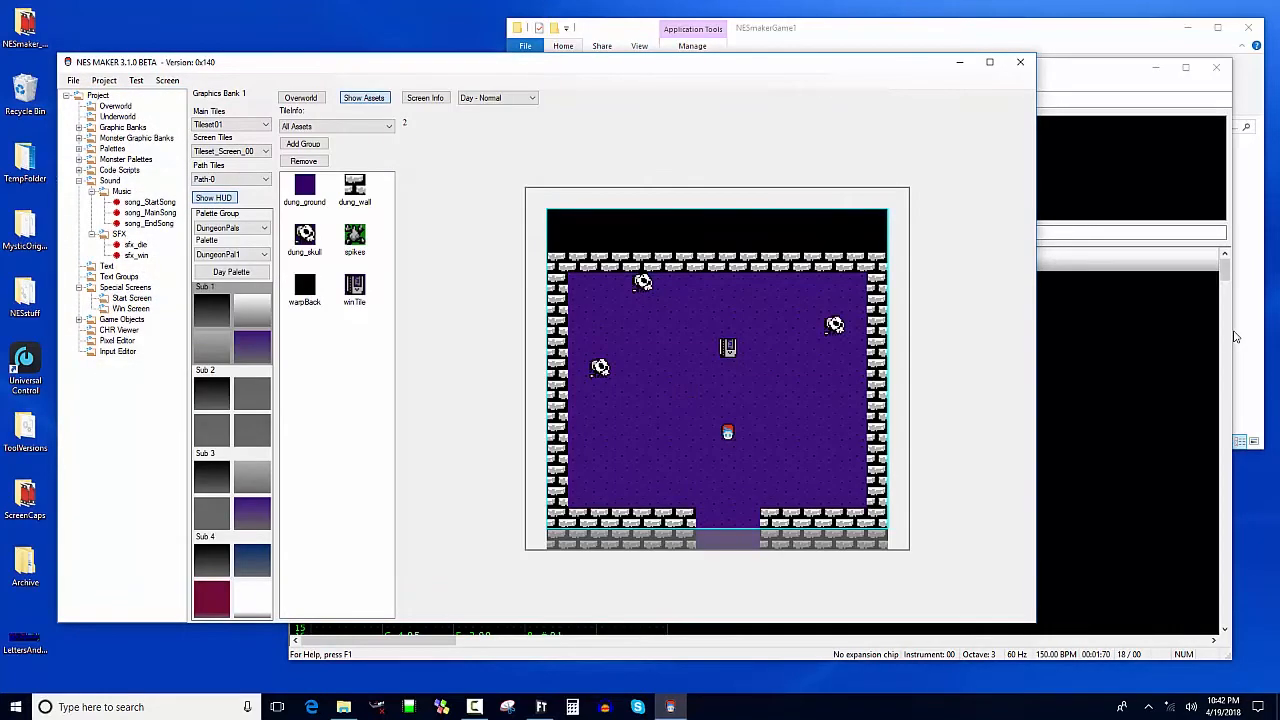
Set the song index to 1 for the upper dungeon screen containing the win tile and close its screen details.
left_click(420, 100)
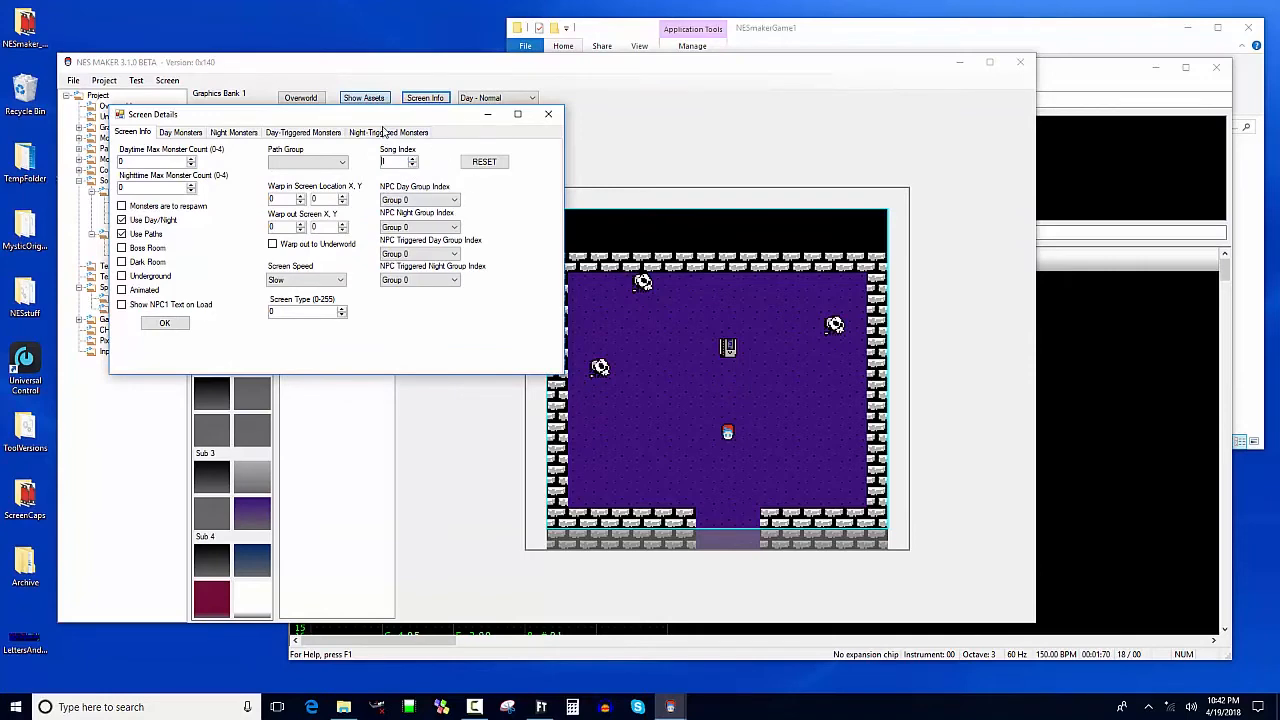
left_click_drag(383, 115, 516, 132)
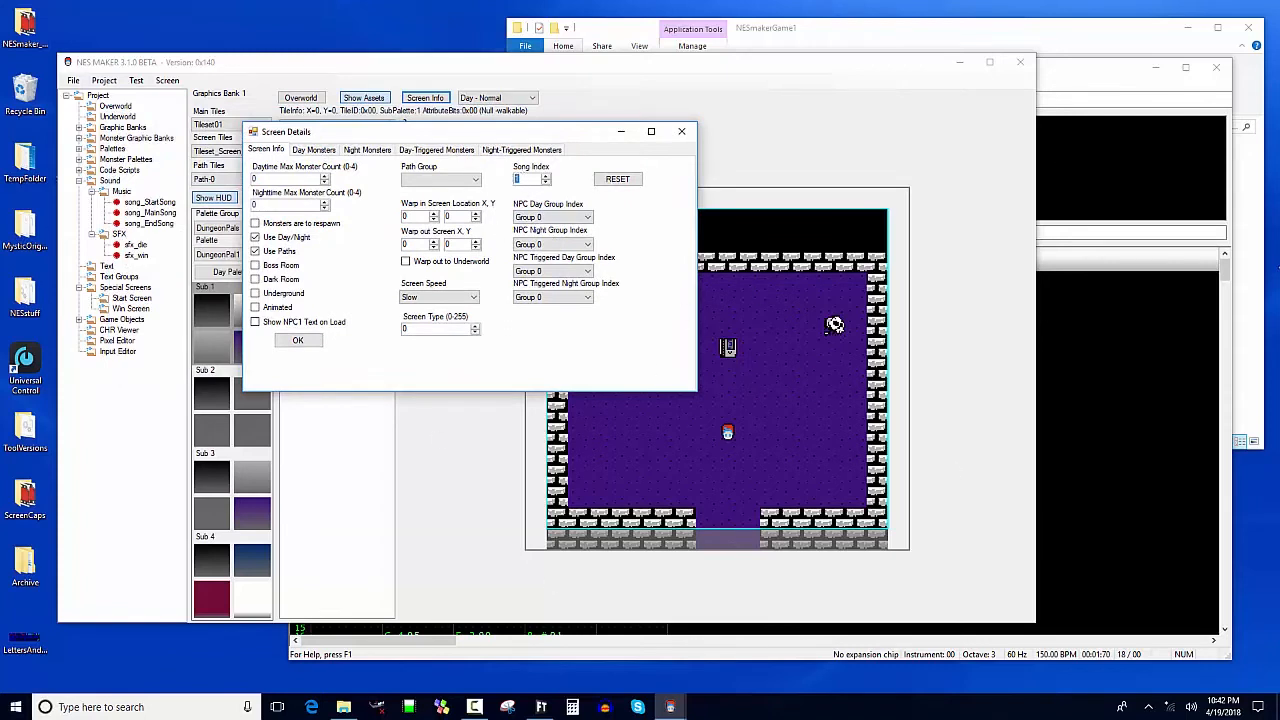
left_click(682, 132)
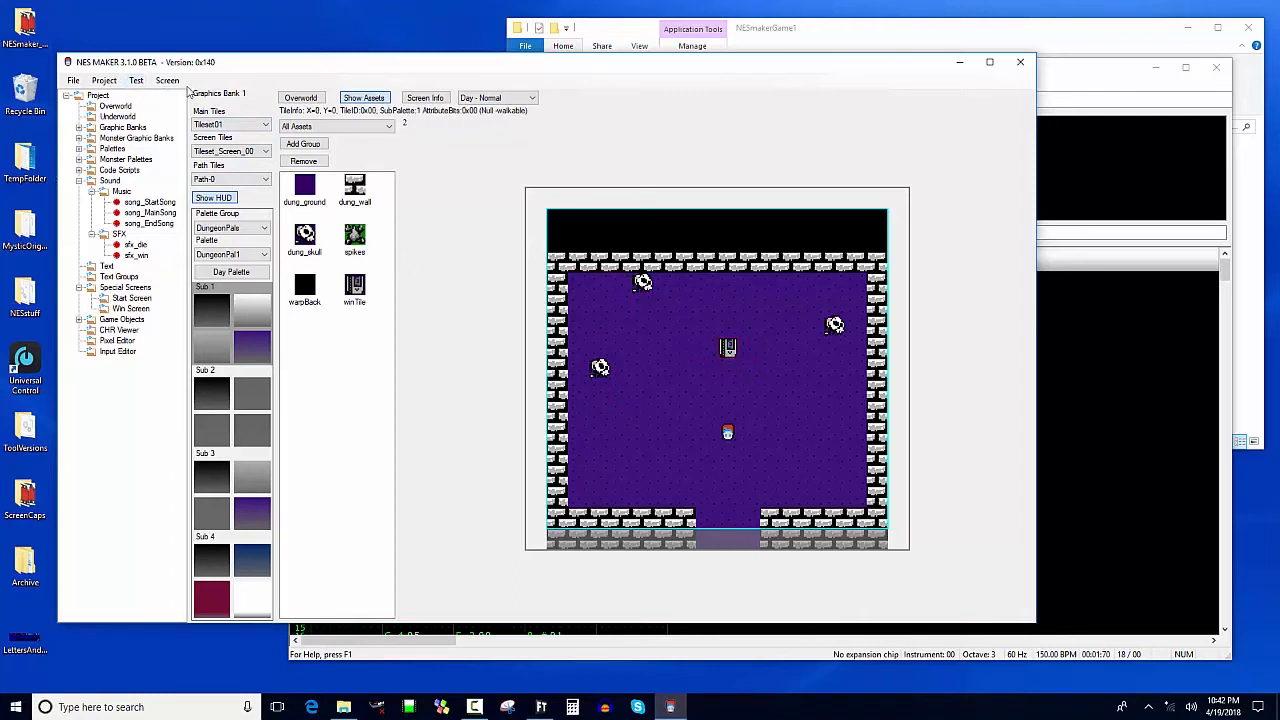
Export and test the game, start play from the title screen to check the music, and close the emulator.
left_click(167, 80)
mouse_move(148, 86)
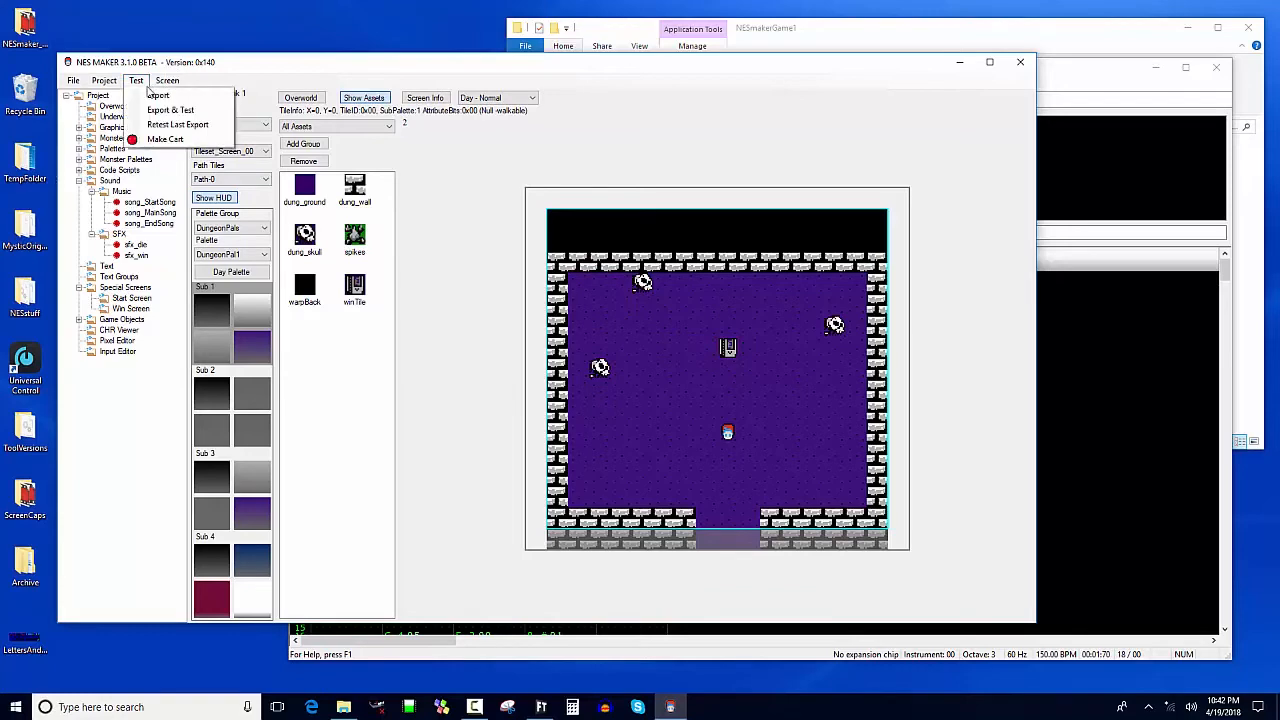
left_click(145, 112)
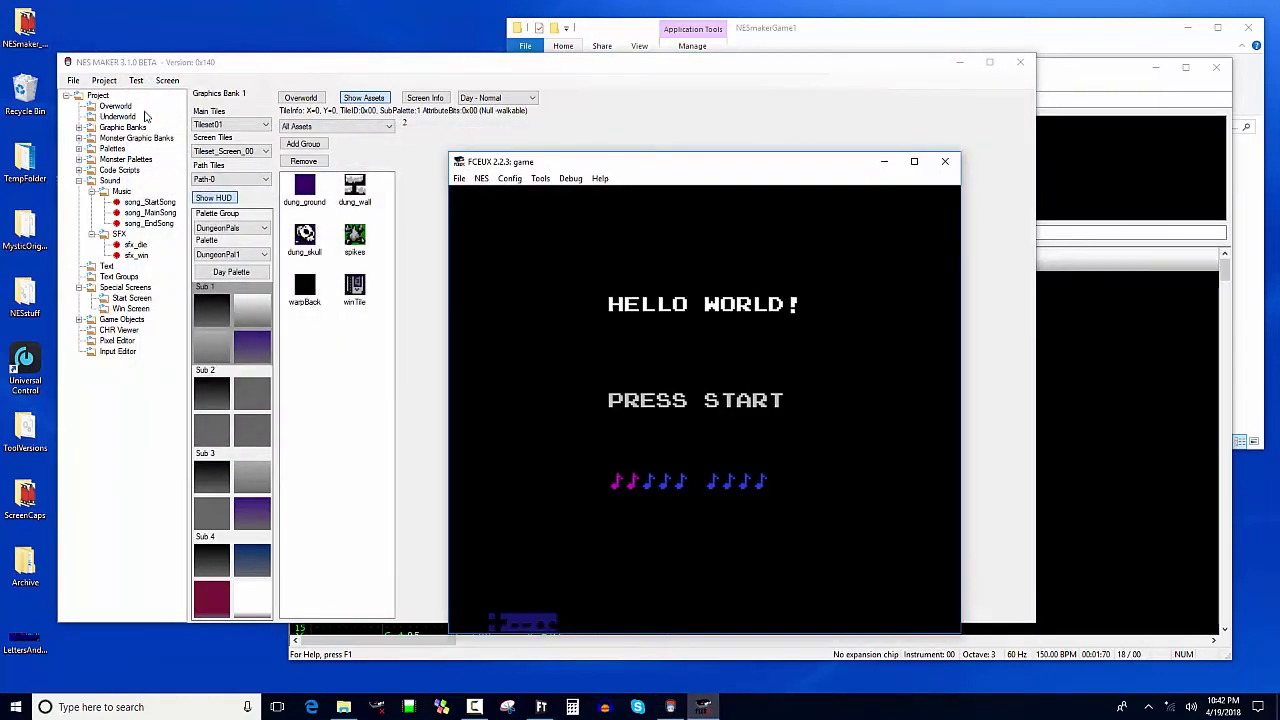
key("Return")
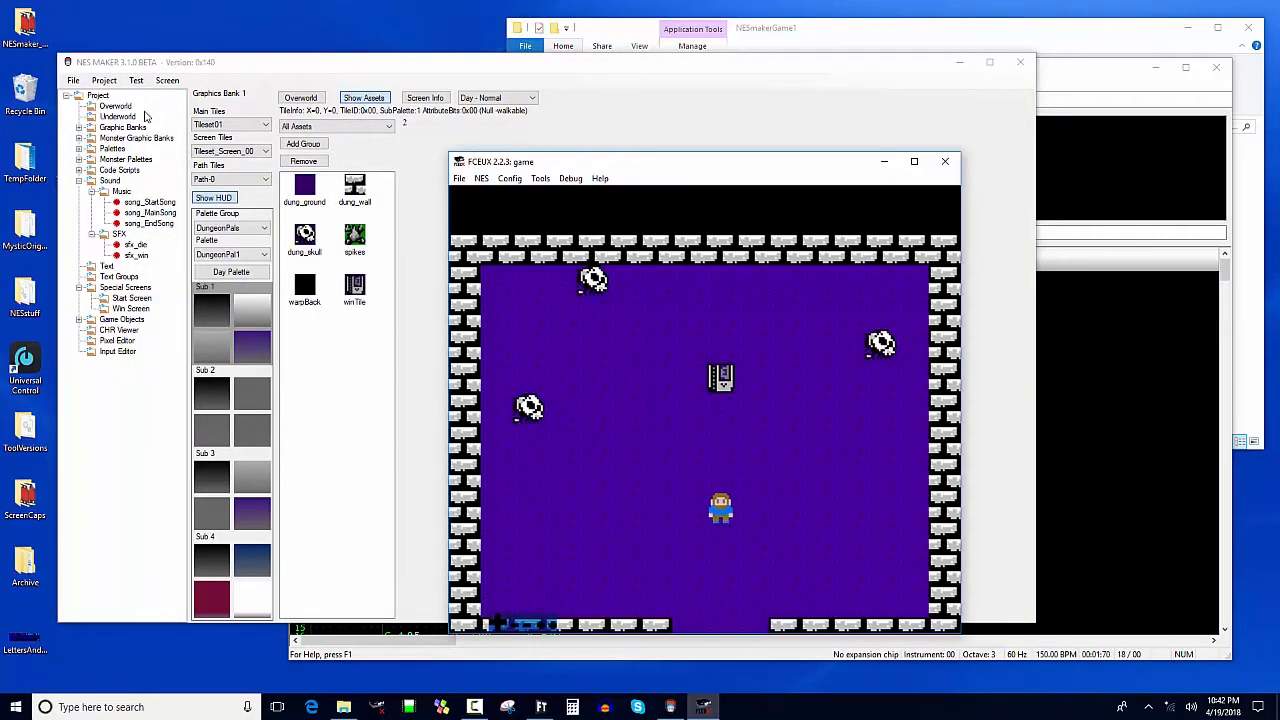
left_click(944, 161)
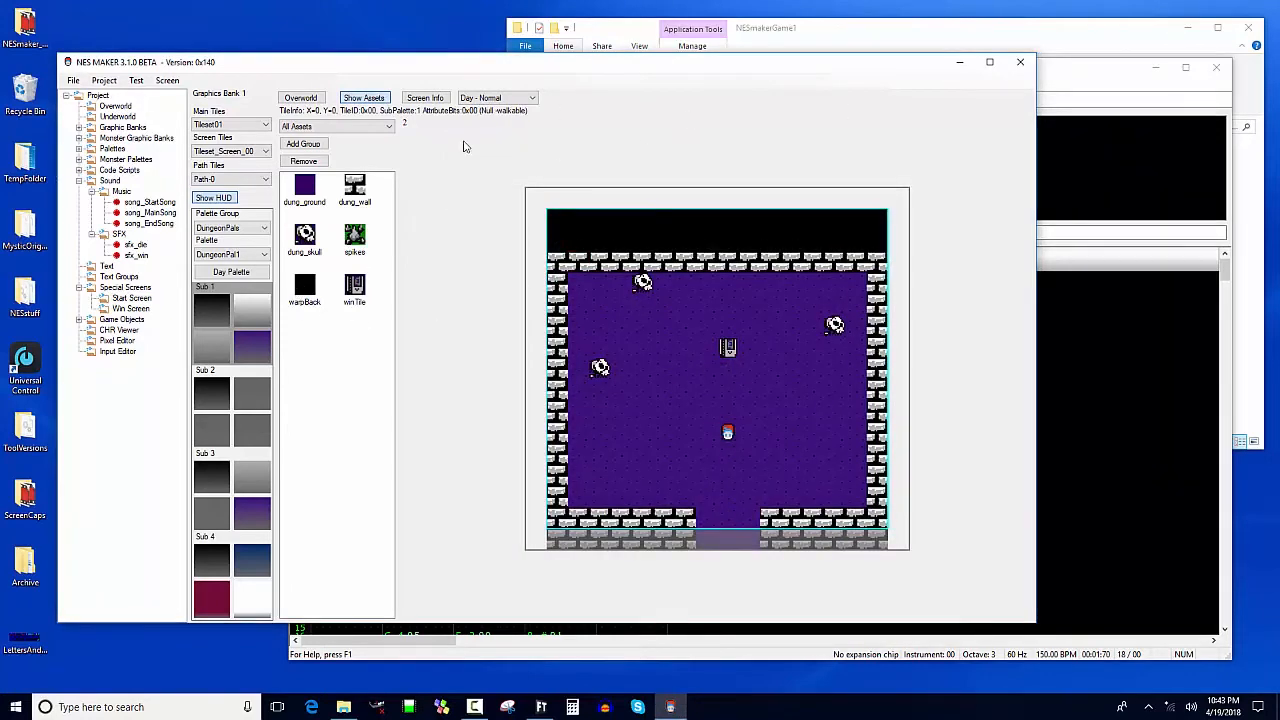
Place the player on the dirt path near the left edge of the Overworld's forest screen.
left_click(118, 107)
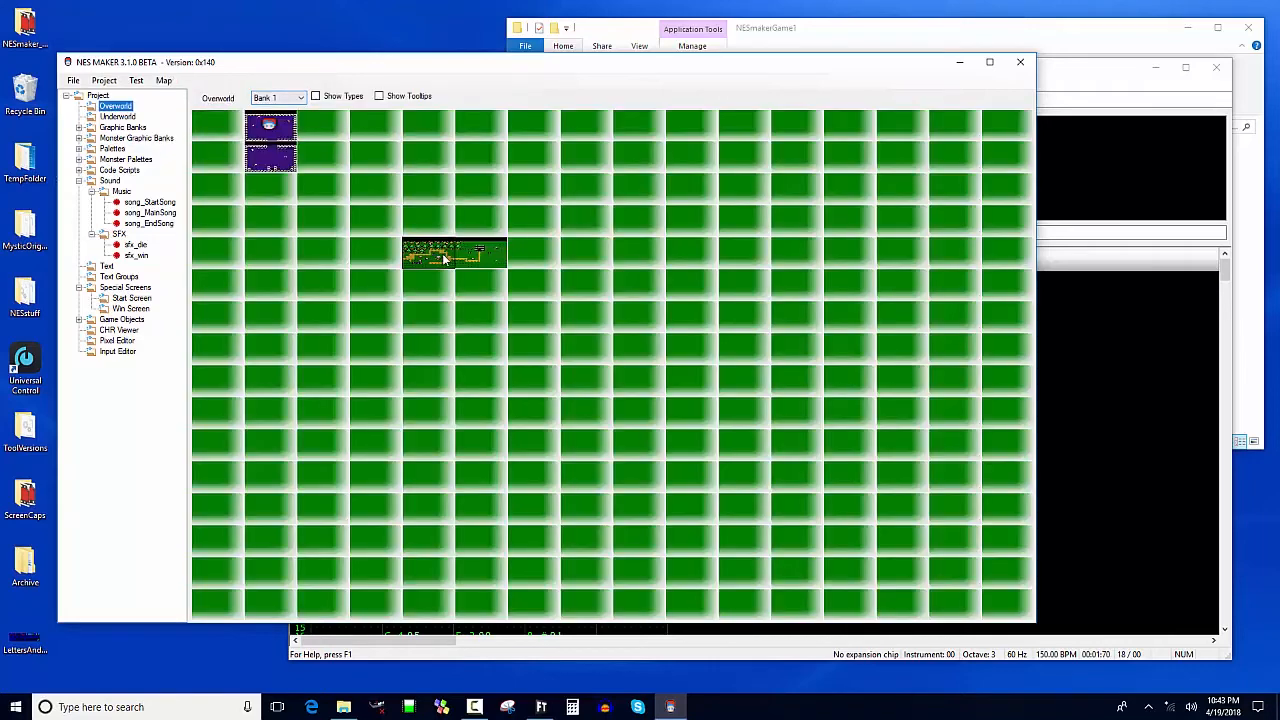
double_click(440, 257)
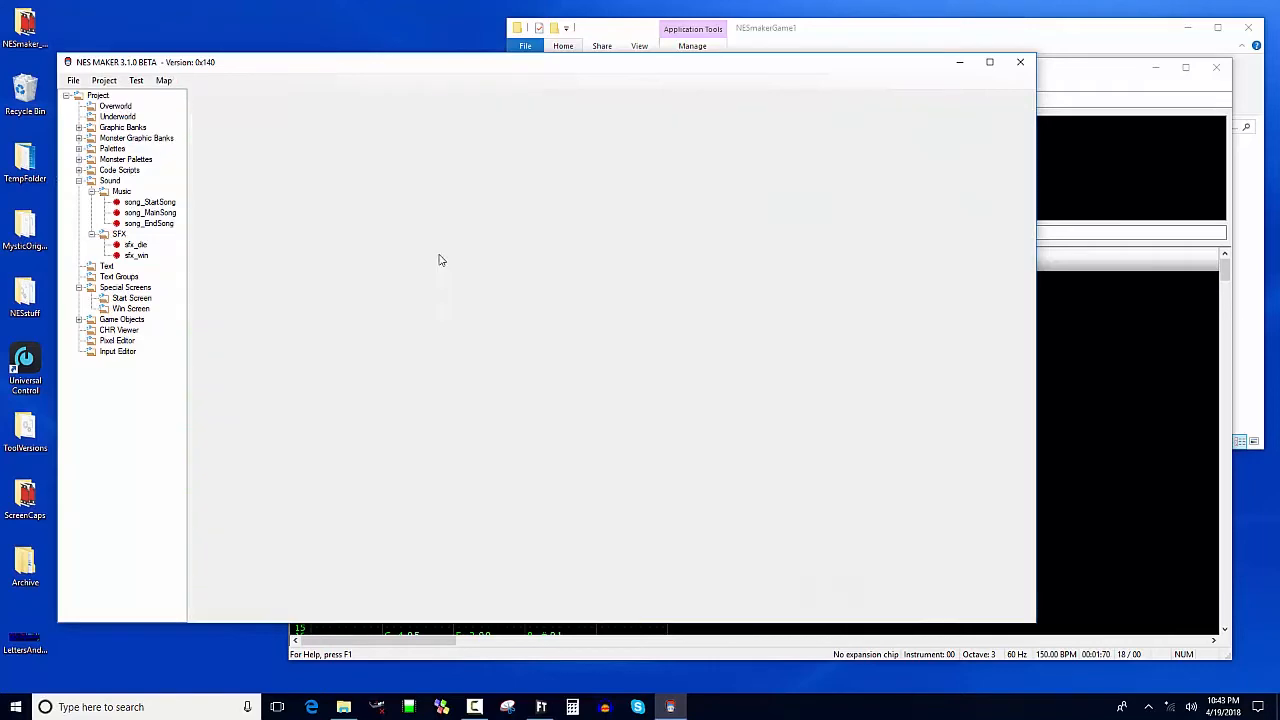
right_click(599, 416)
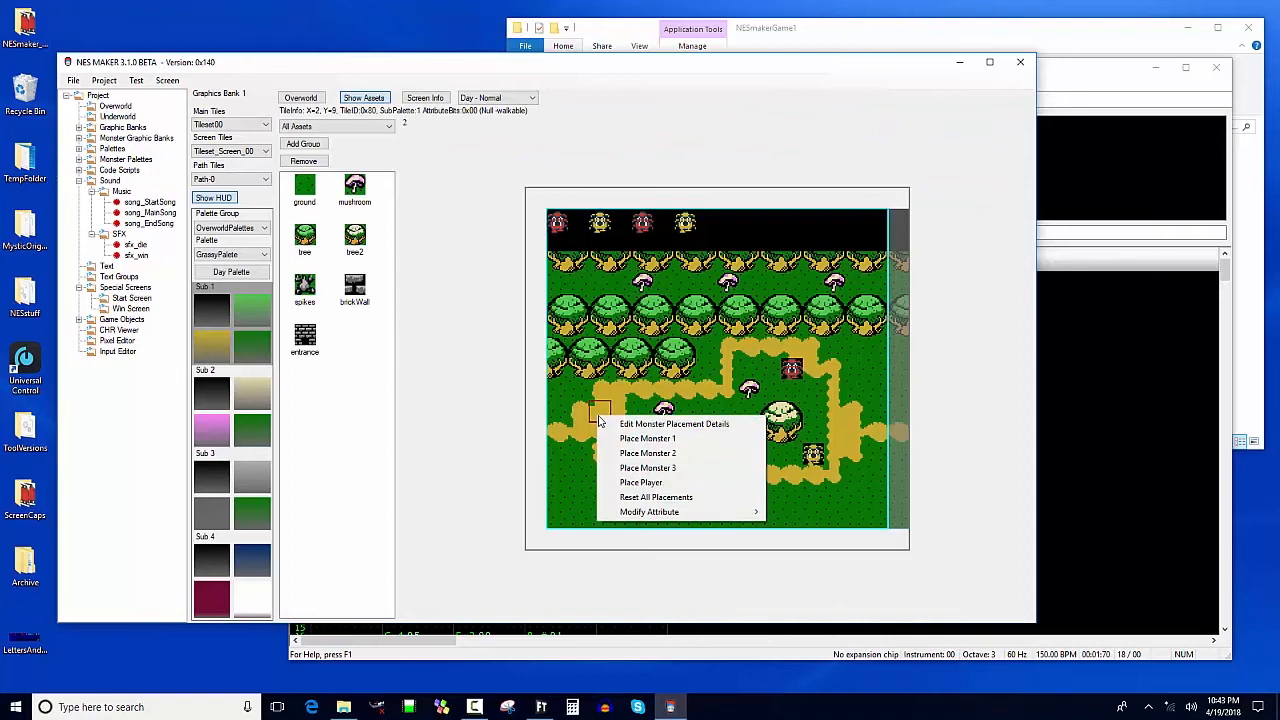
left_click(662, 482)
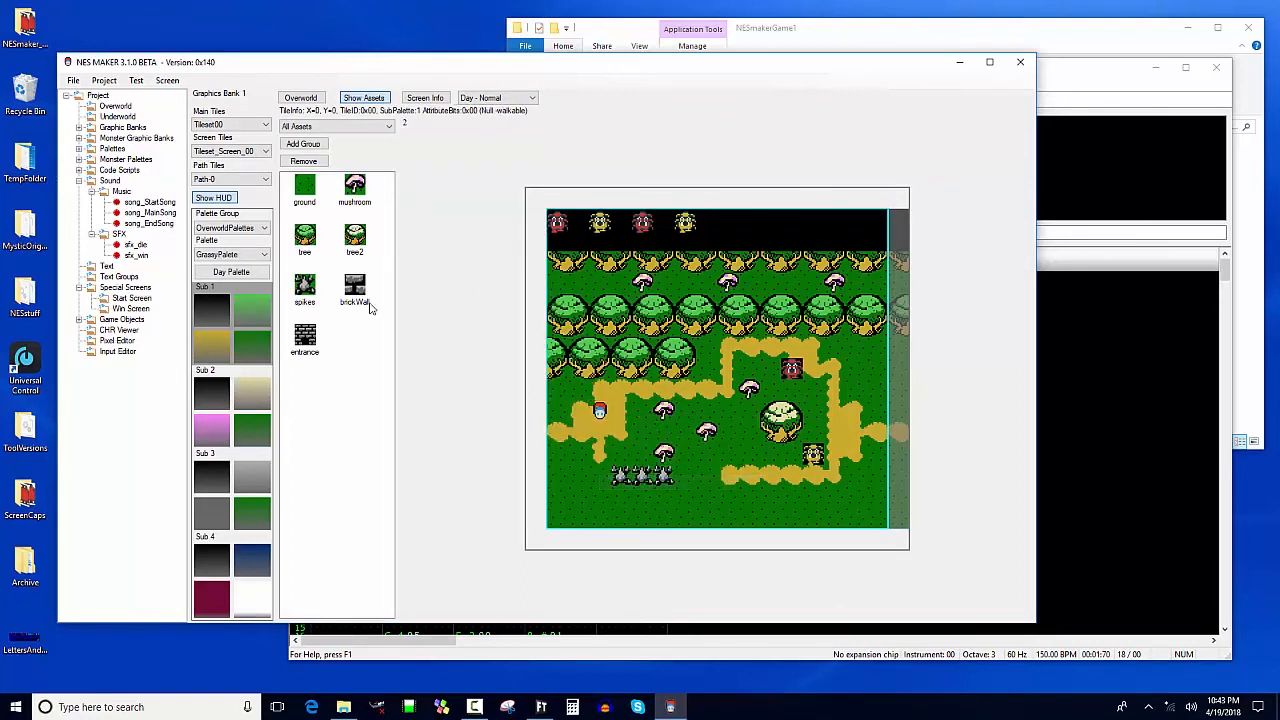
Export and test the game, then walk the player along the forest path and into the neighbouring brick entrance screen.
left_click(136, 80)
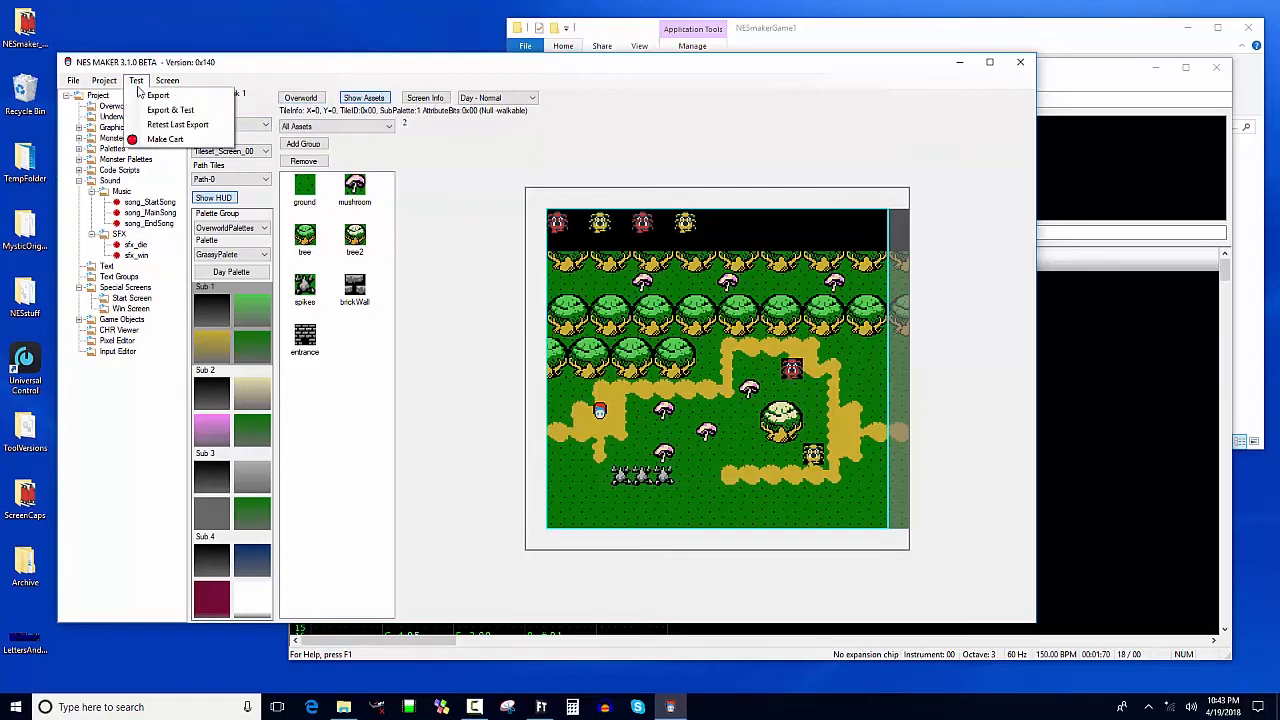
left_click(150, 112)
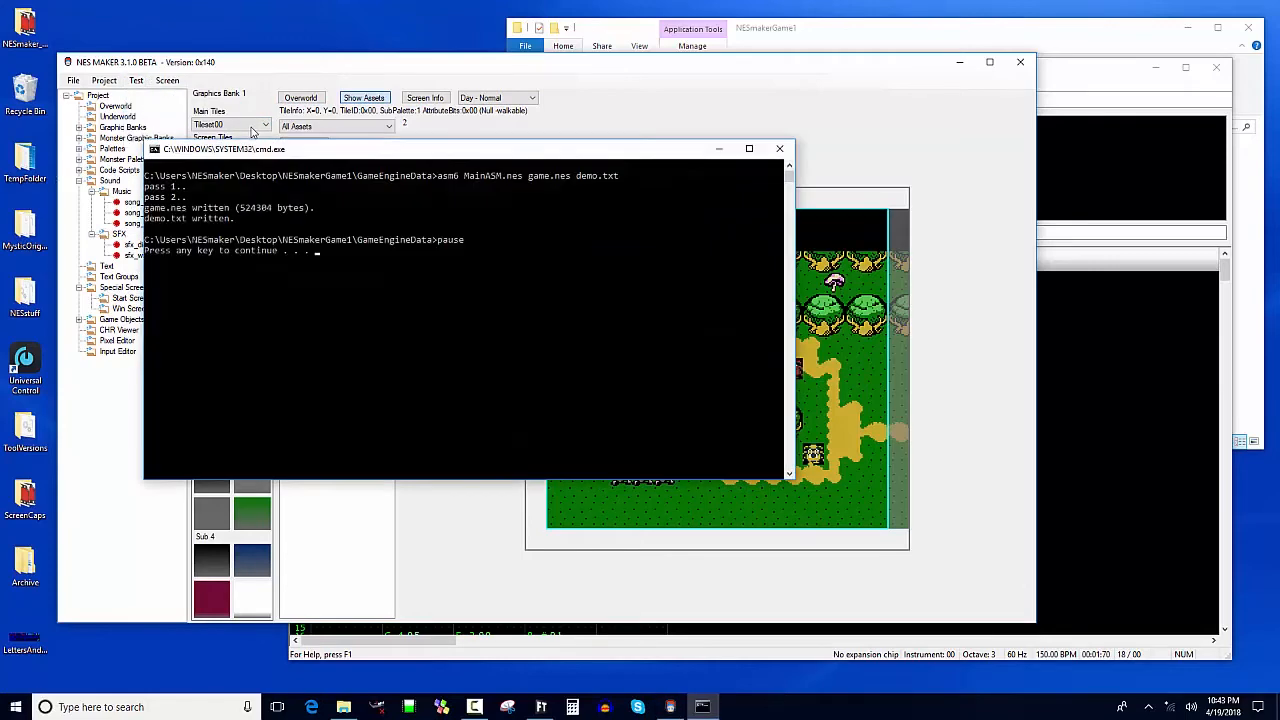
key("Return")
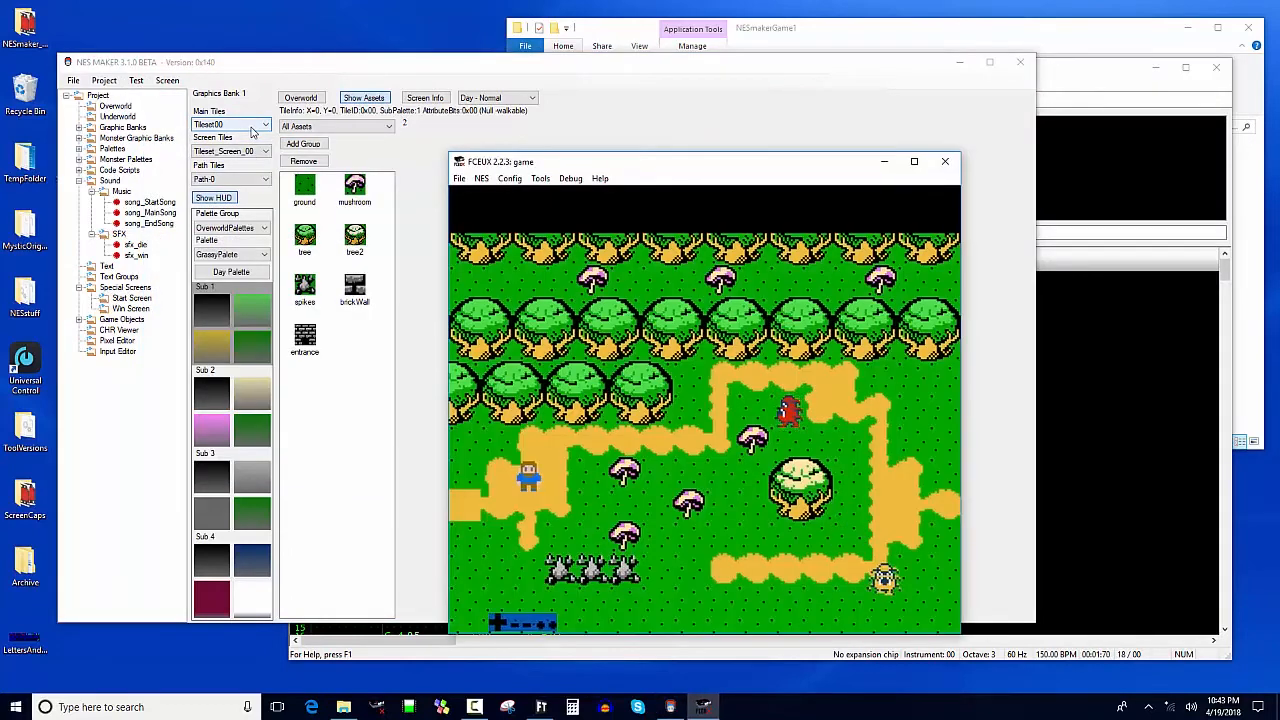
key("Right")
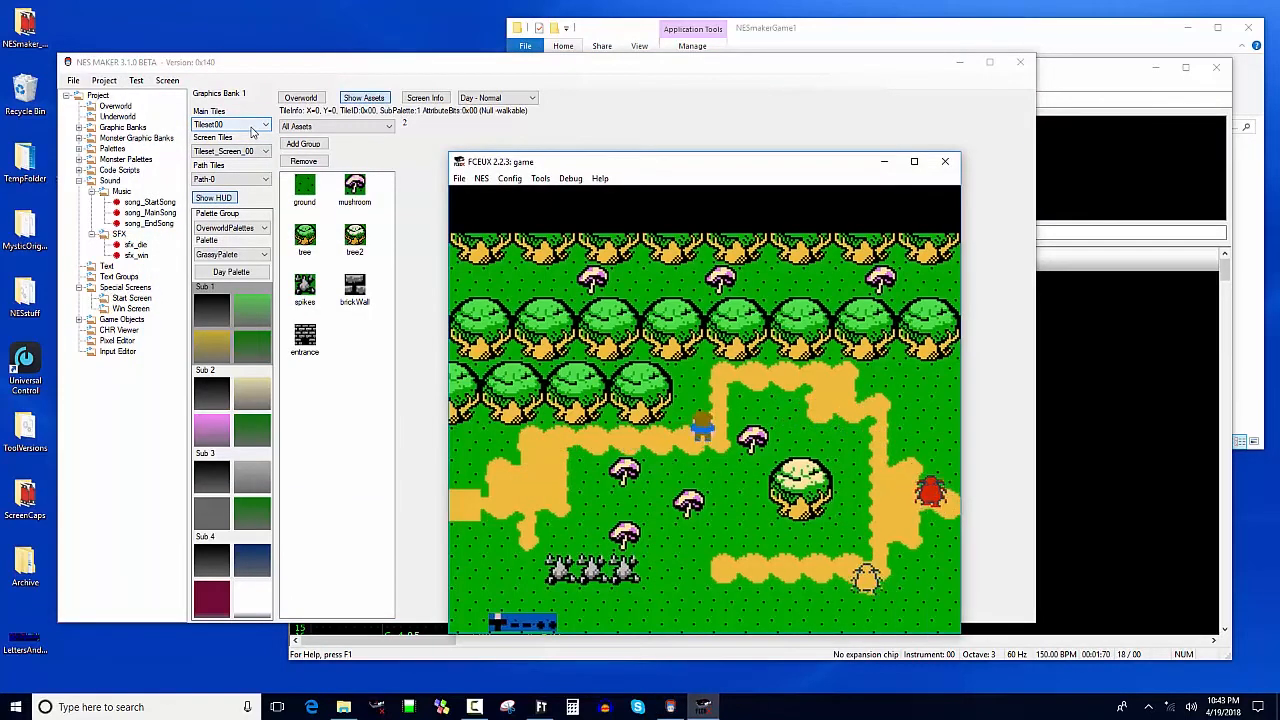
key("Up")
key("Right")
key("Down")
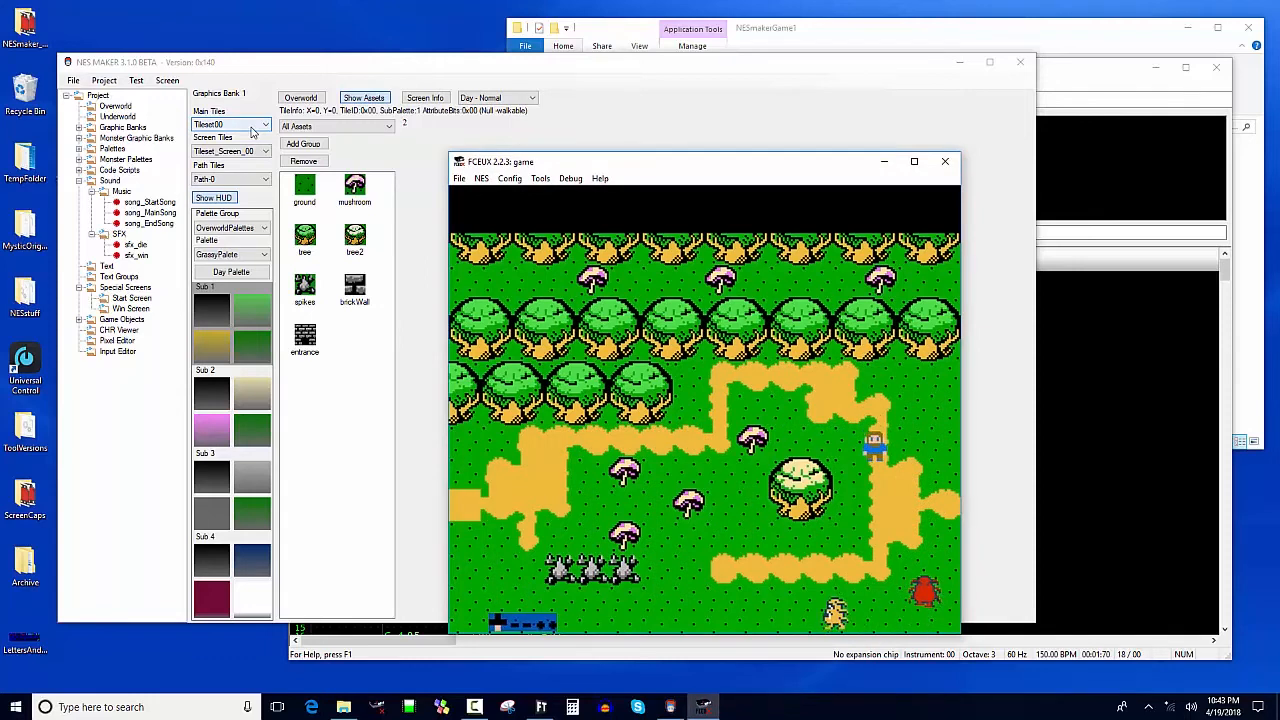
key("Right")
key("Right")
key("Up")
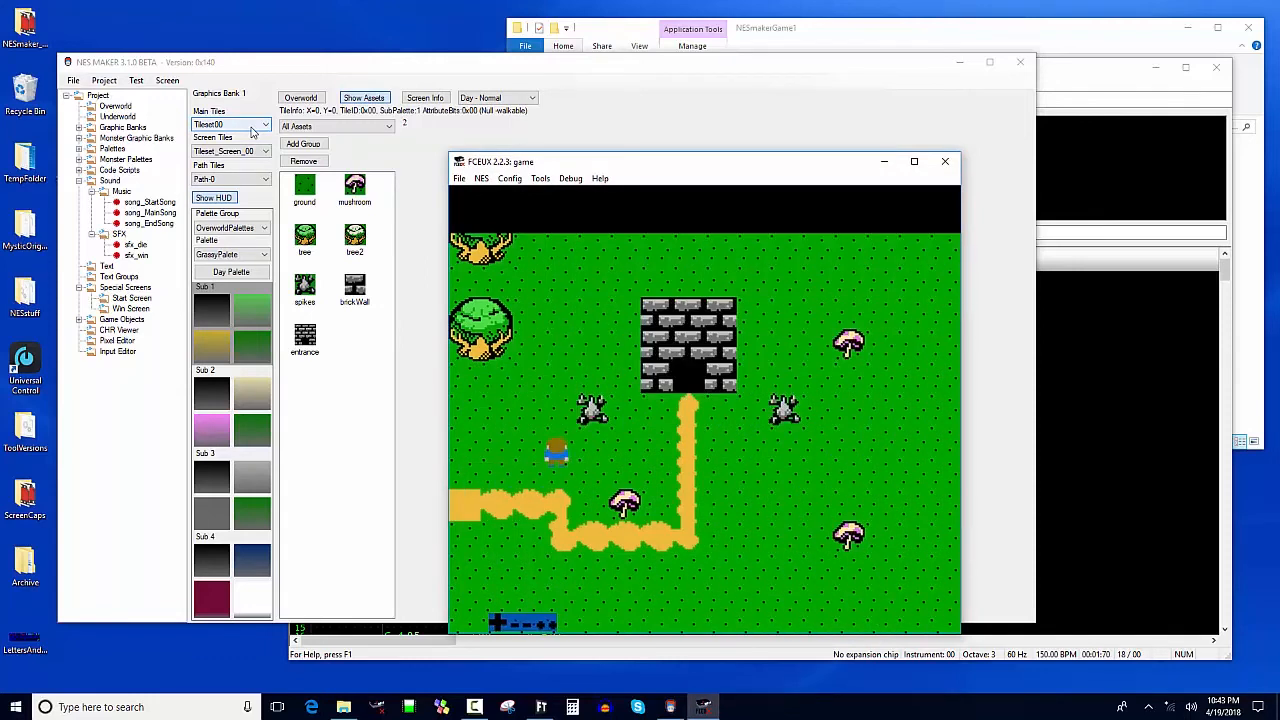
Walk the player through the brick entrance and across the lower dungeon room, past the green monster to the upper opening.
key("Right")
key("Right")
key("Up")
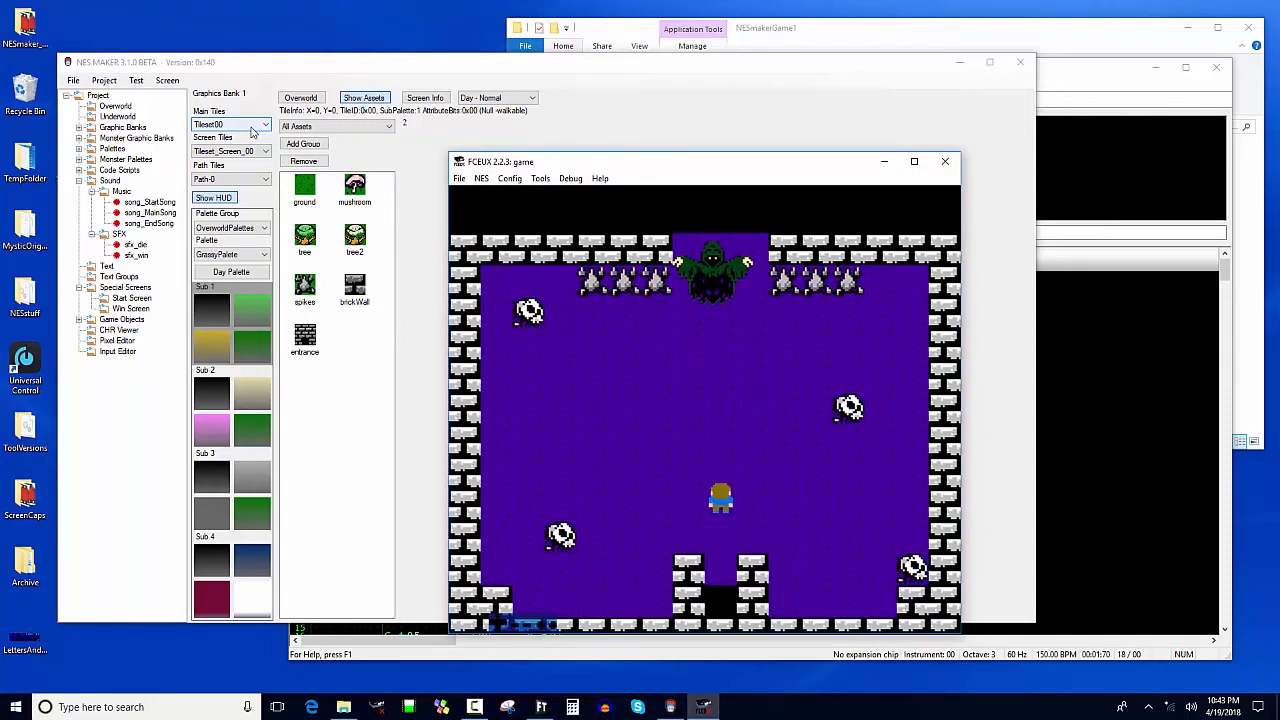
key("Right")
key("Right")
key("Left")
key("Up")
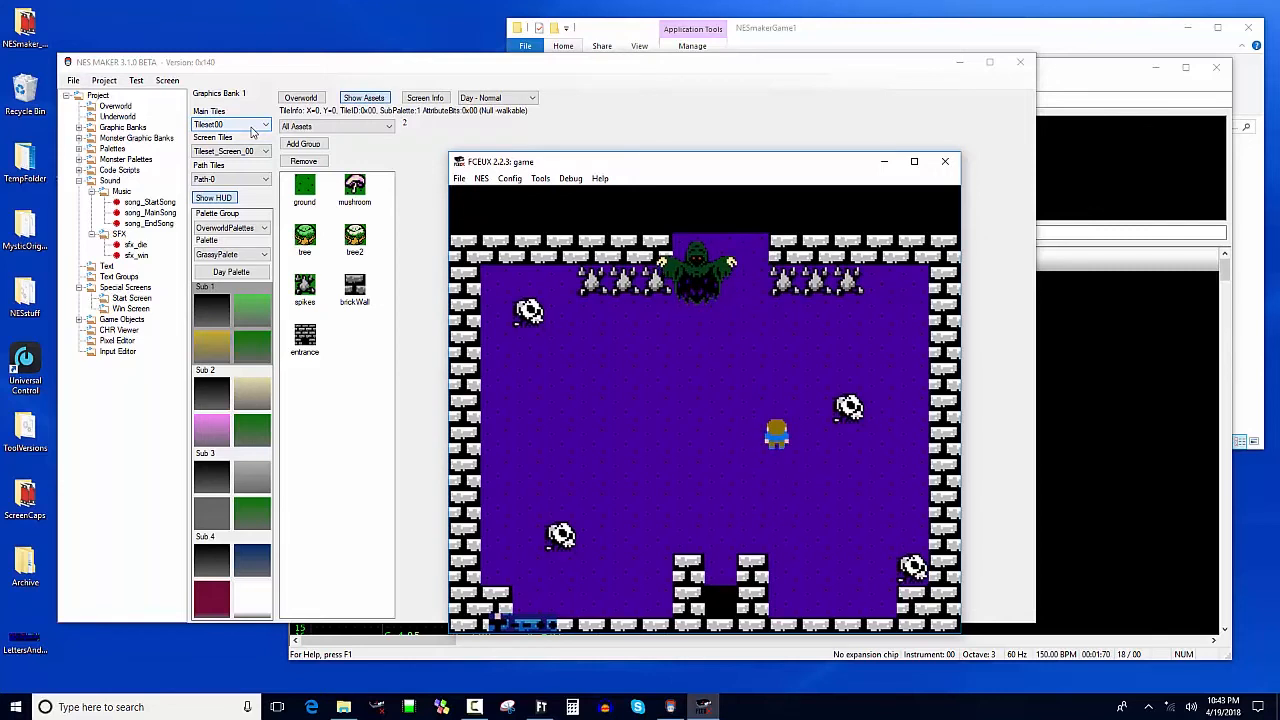
key("Left")
key("Up")
key("Left")
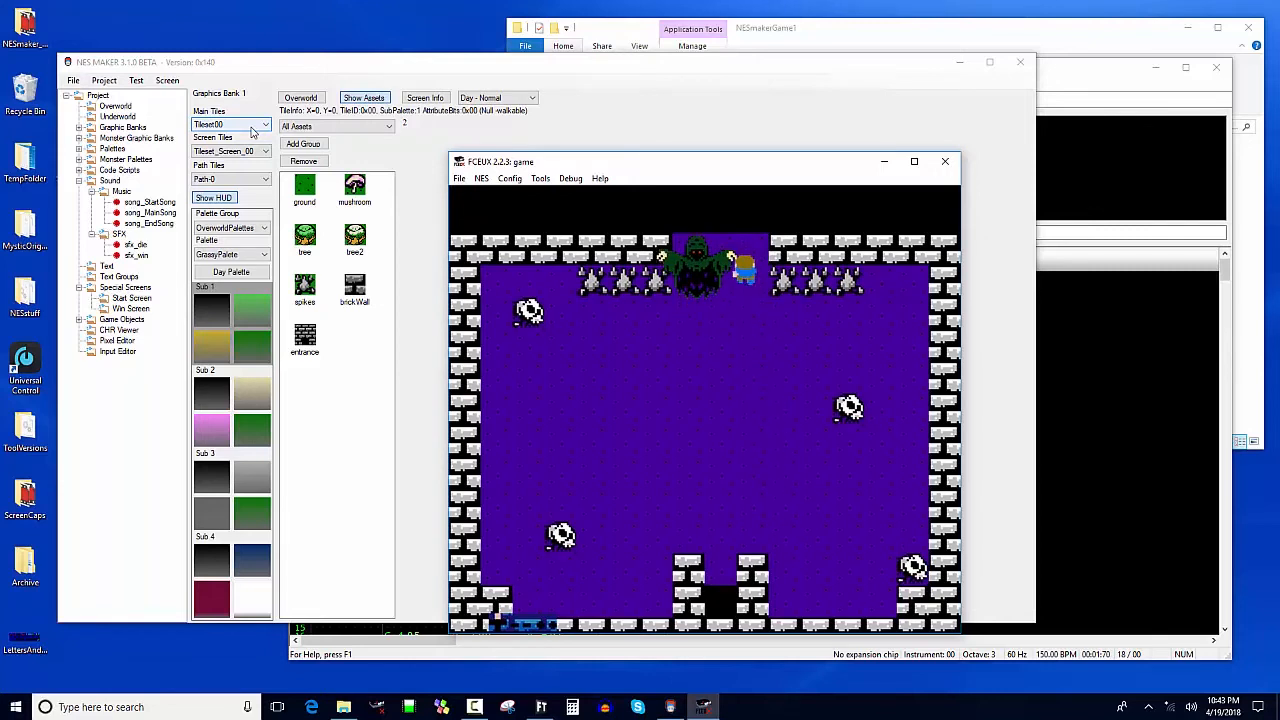
Enter the upper dungeon room, walk the player onto the win tile, and close the emulator.
key("Up")
key("Left")
key("Up")
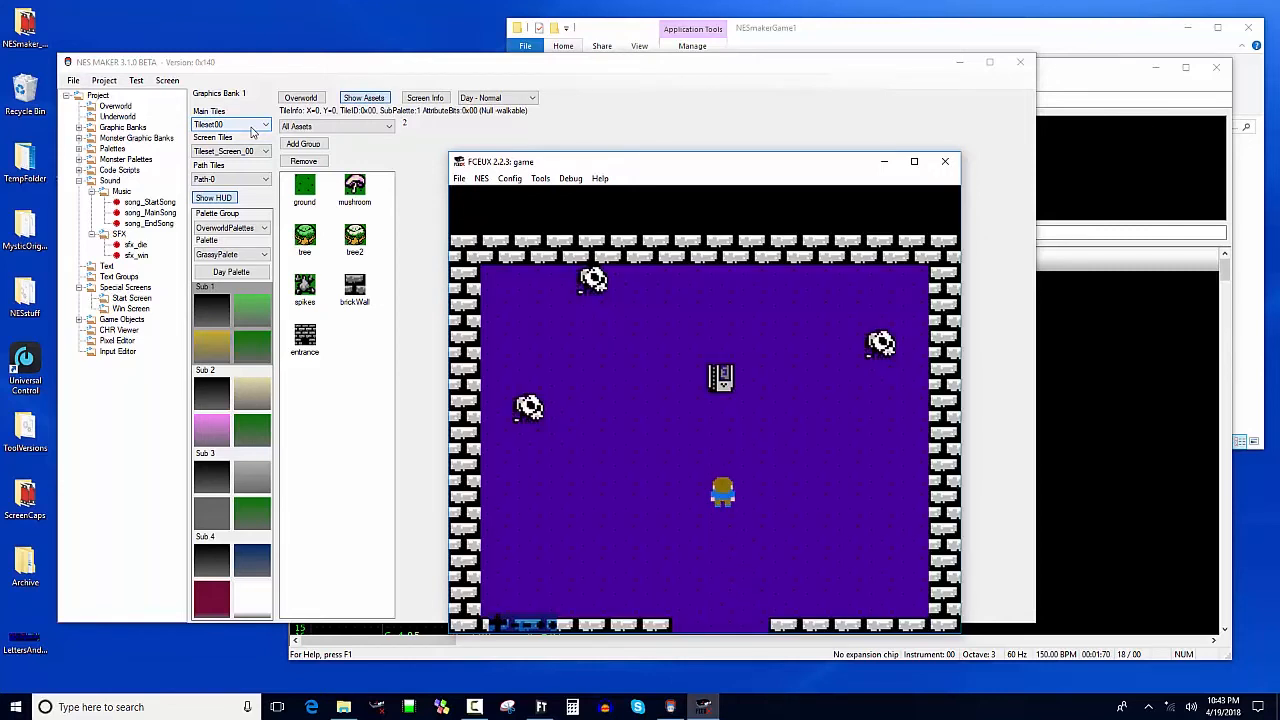
key("Up")
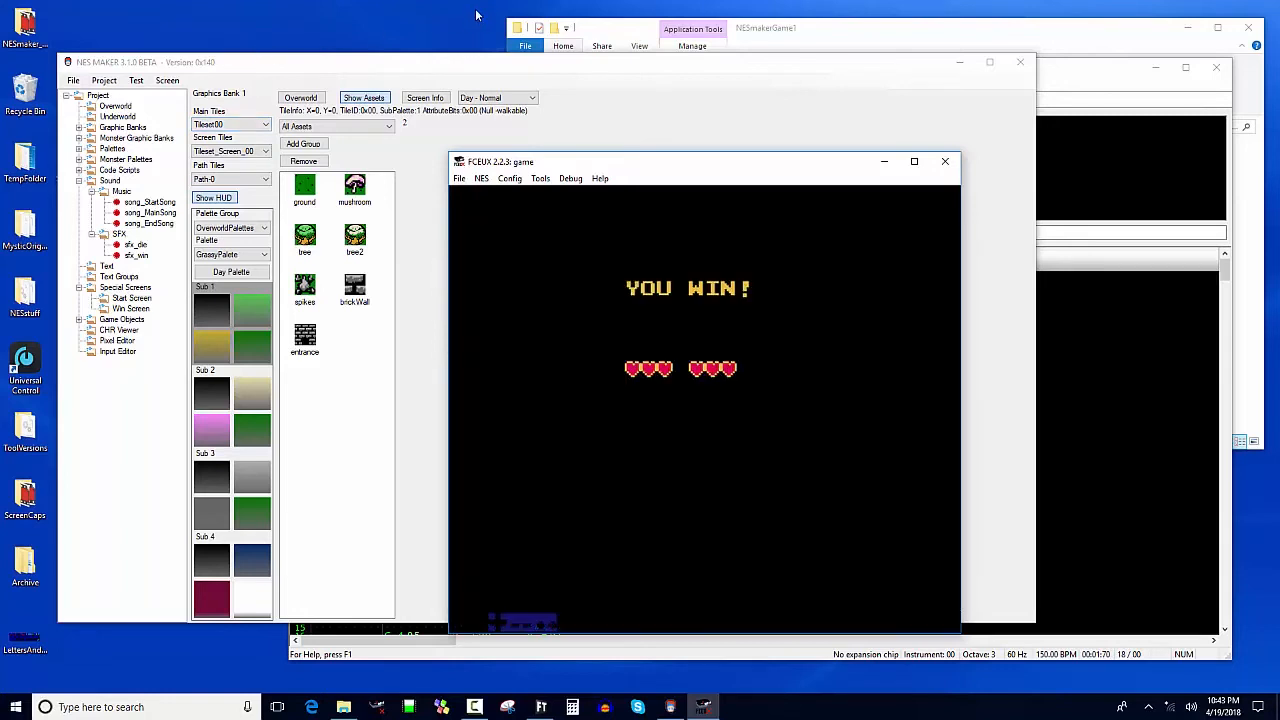
left_click(942, 163)
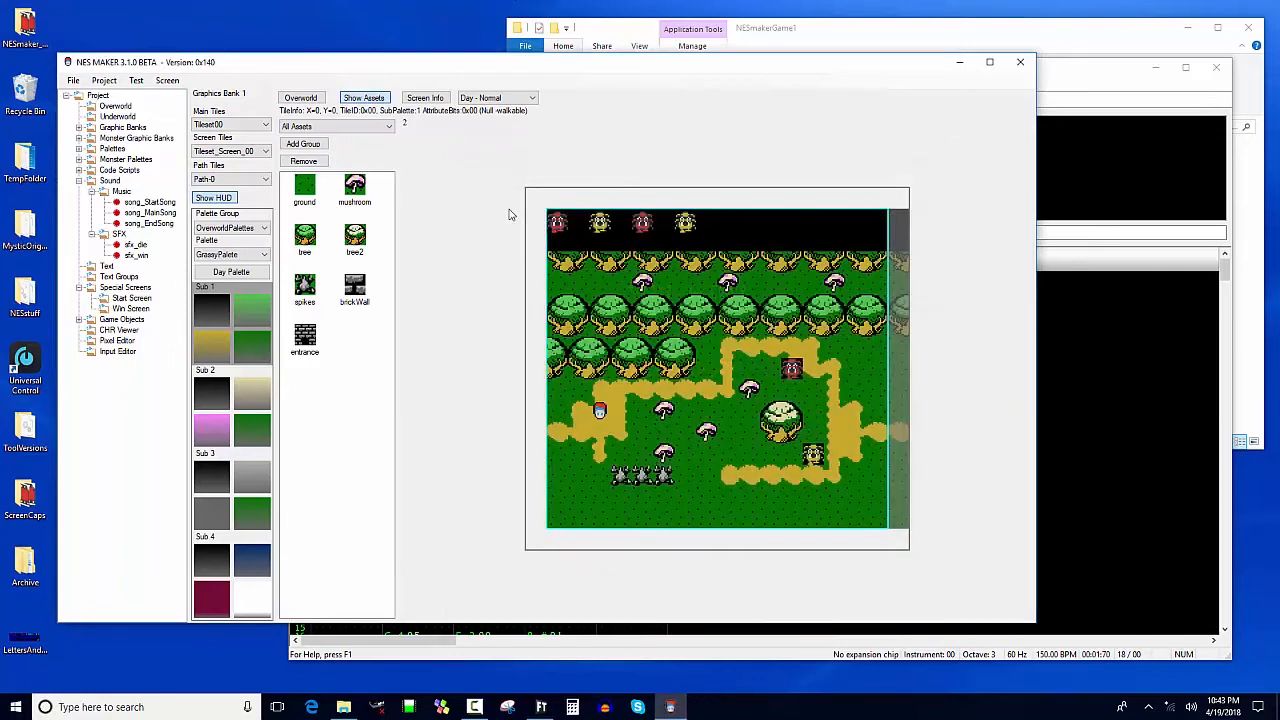
Update the song index in the screen details of the Overworld's dungeon screen containing the win tile.
left_click(300, 97)
double_click(273, 140)
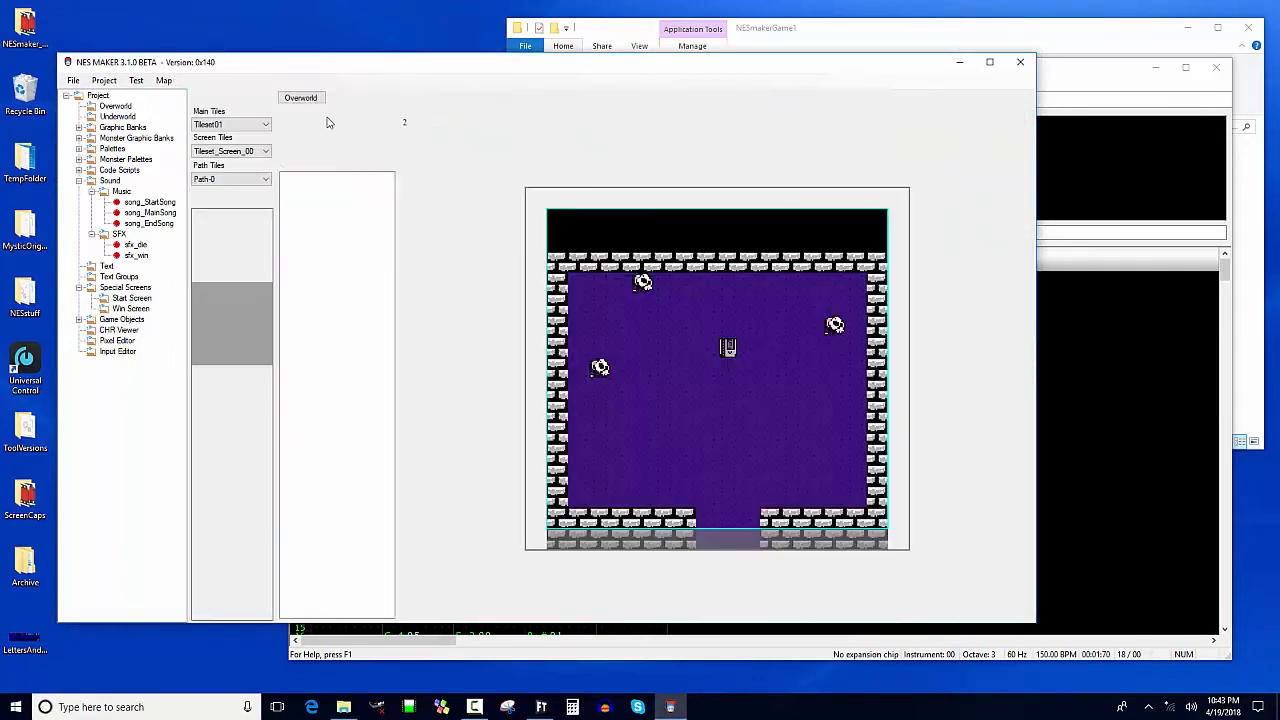
left_click(424, 97)
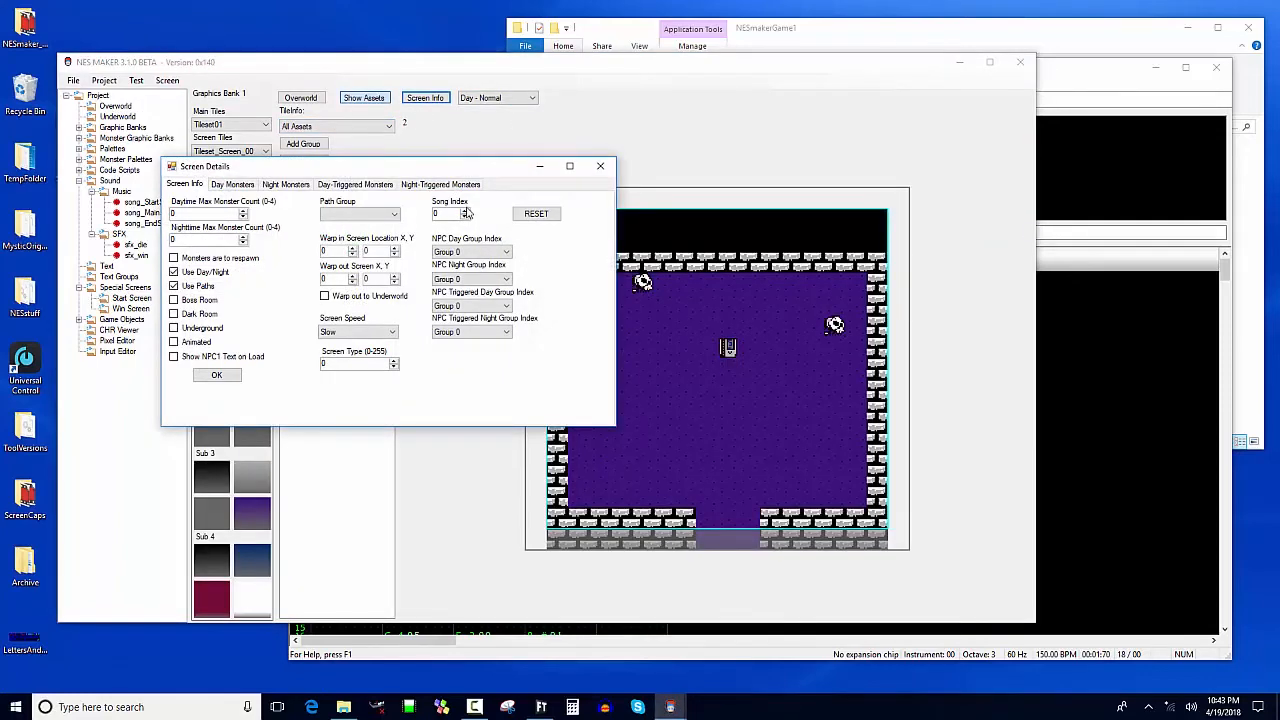
left_click(216, 375)
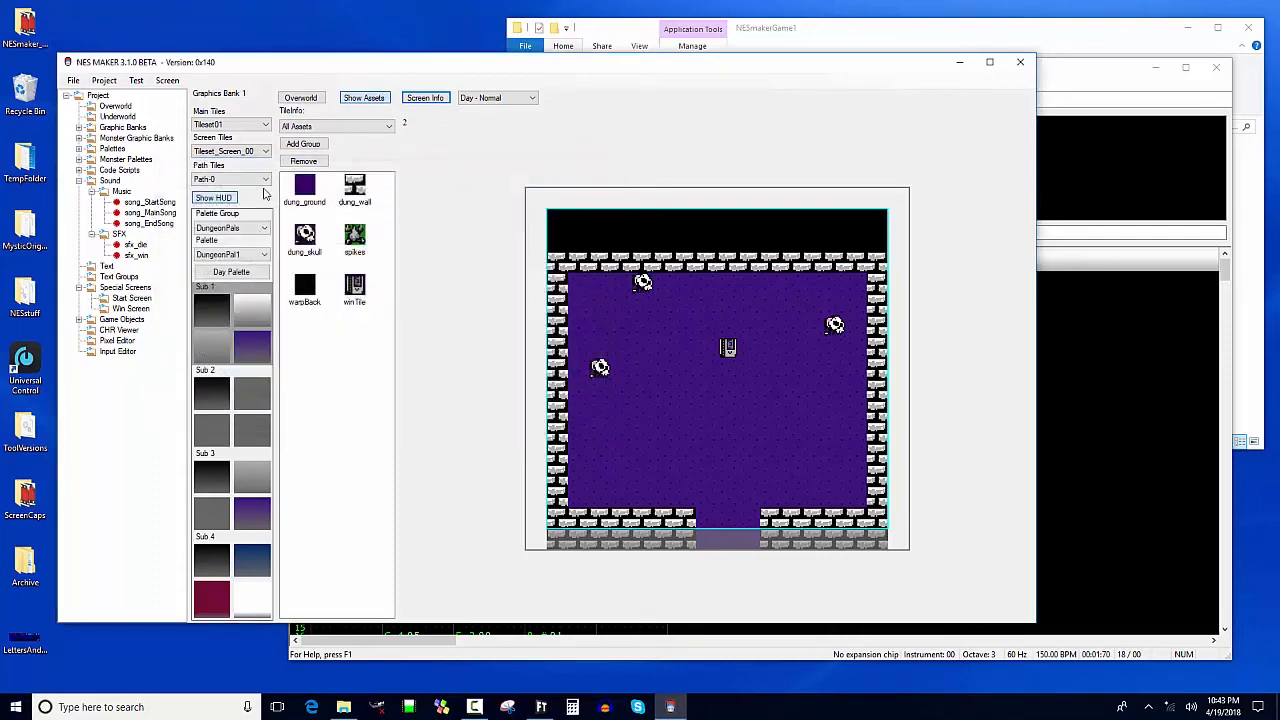
Export and test the game again, walking the player around the forest screen and on to the brick entrance screen.
left_click(136, 80)
left_click(147, 116)
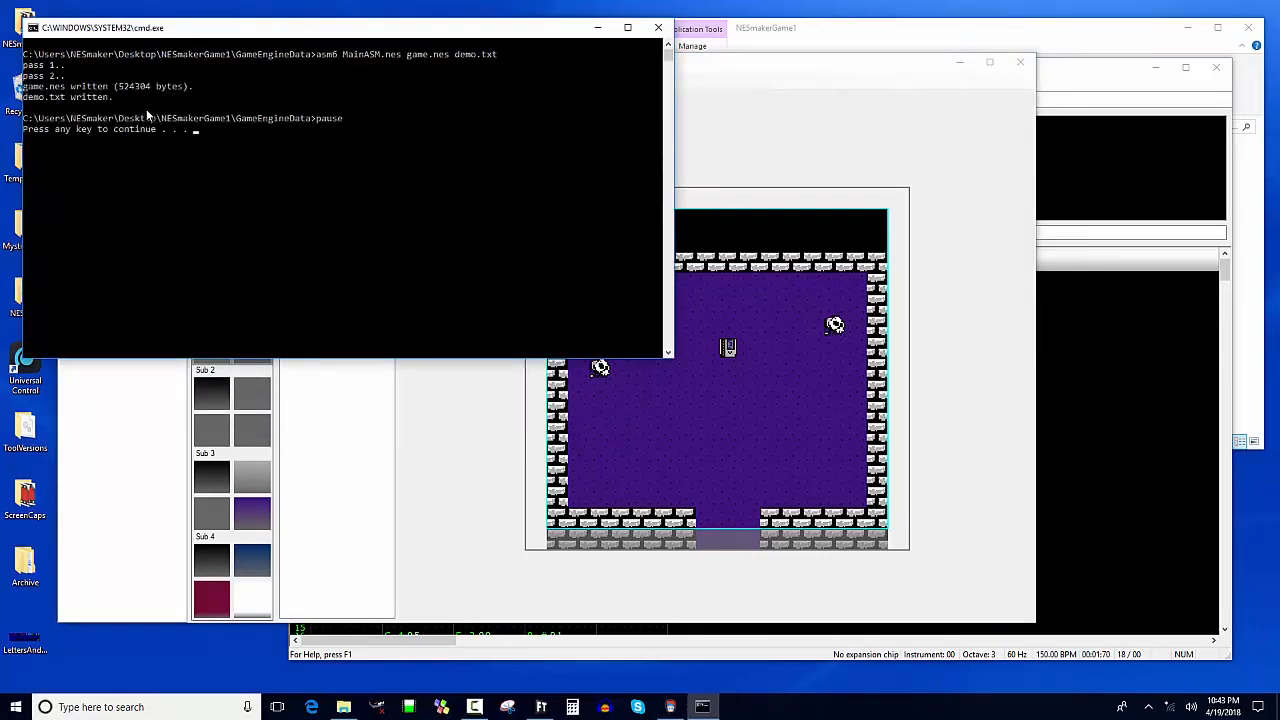
key("Return")
key("Return")
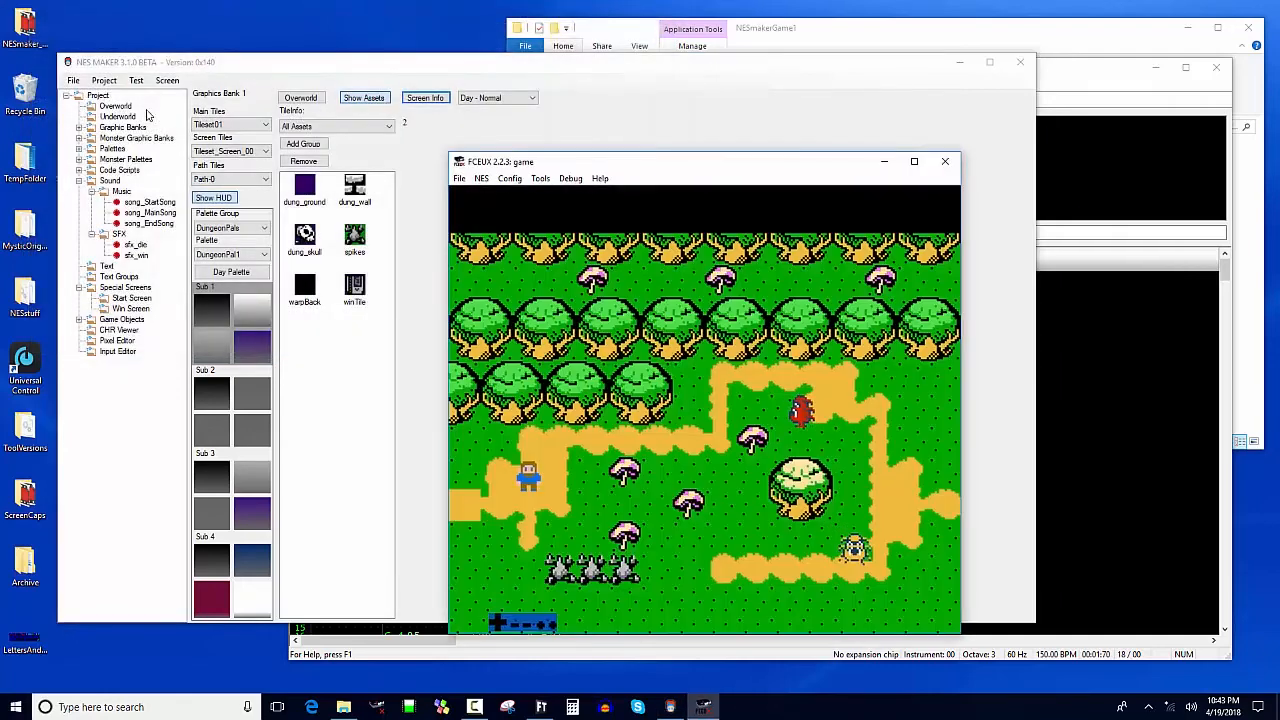
key("Right")
key("Down")
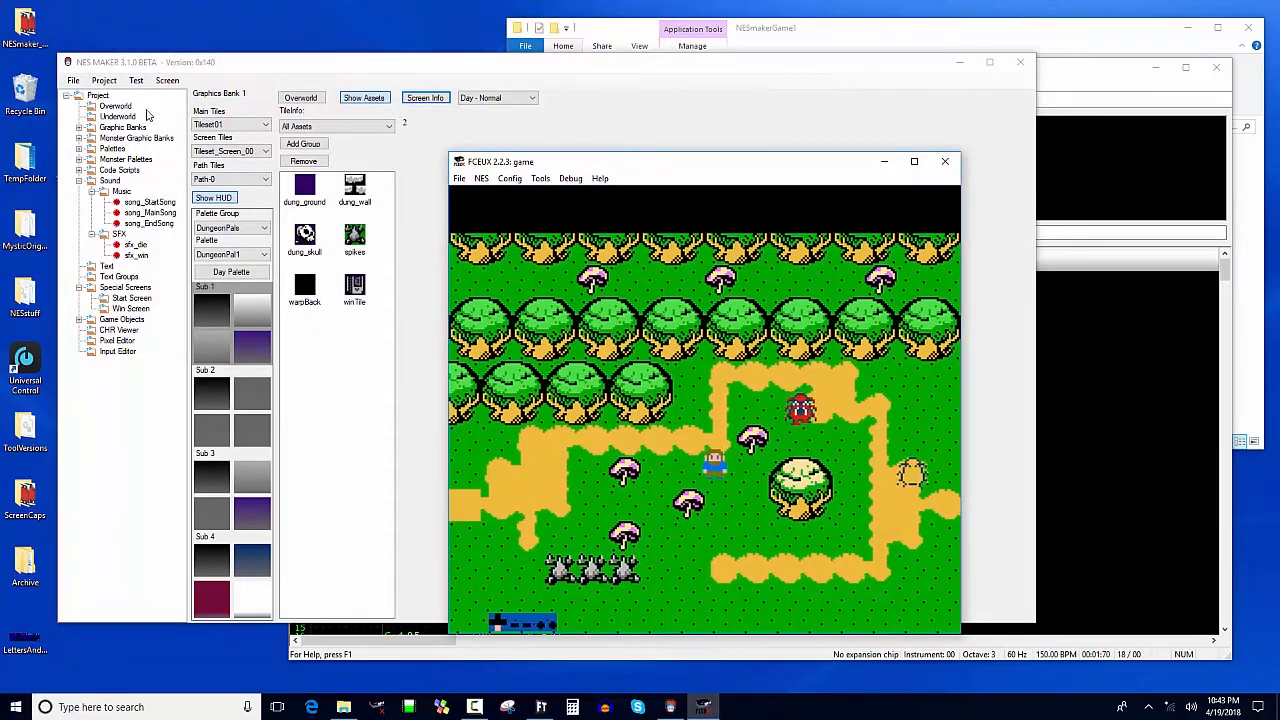
key("Up")
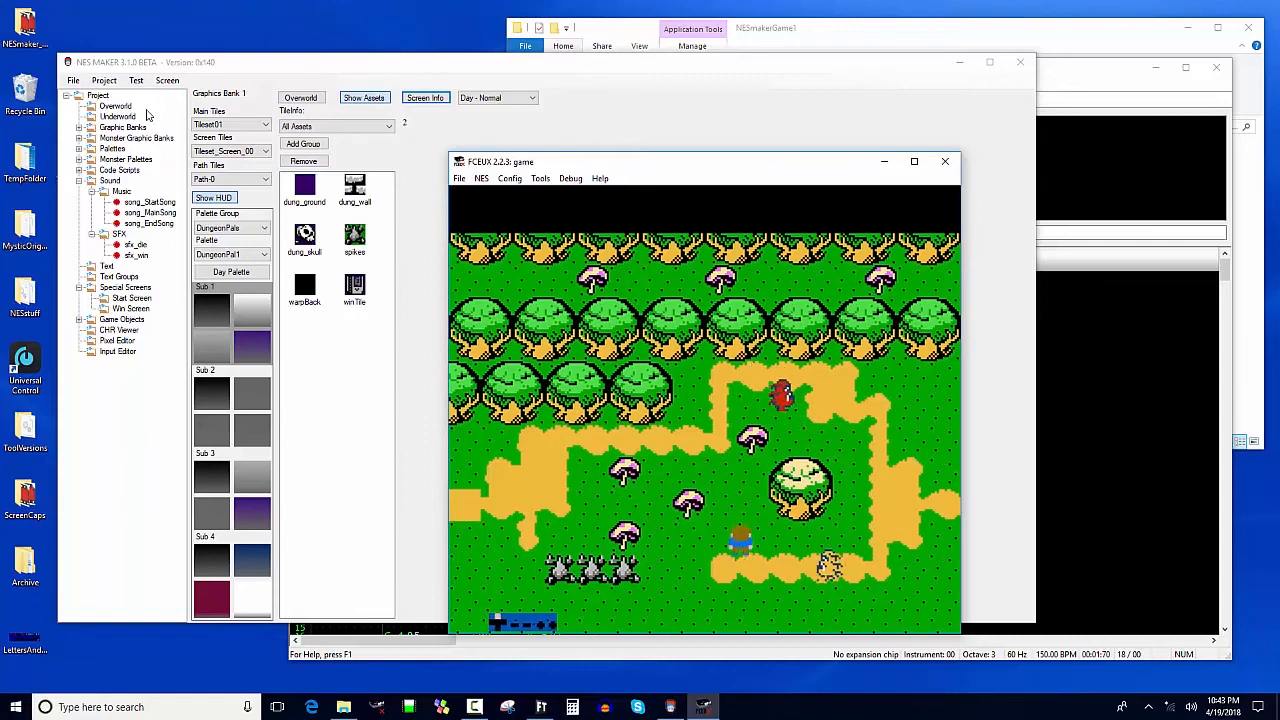
key("Right")
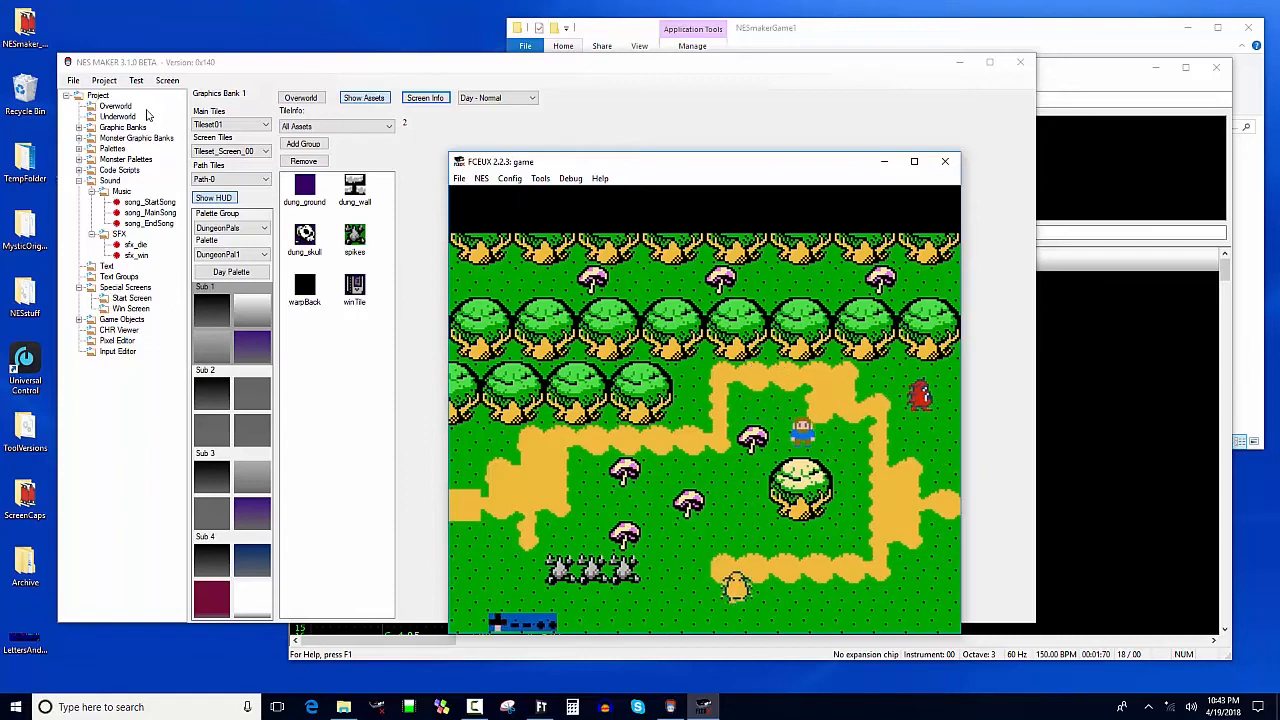
key("Right")
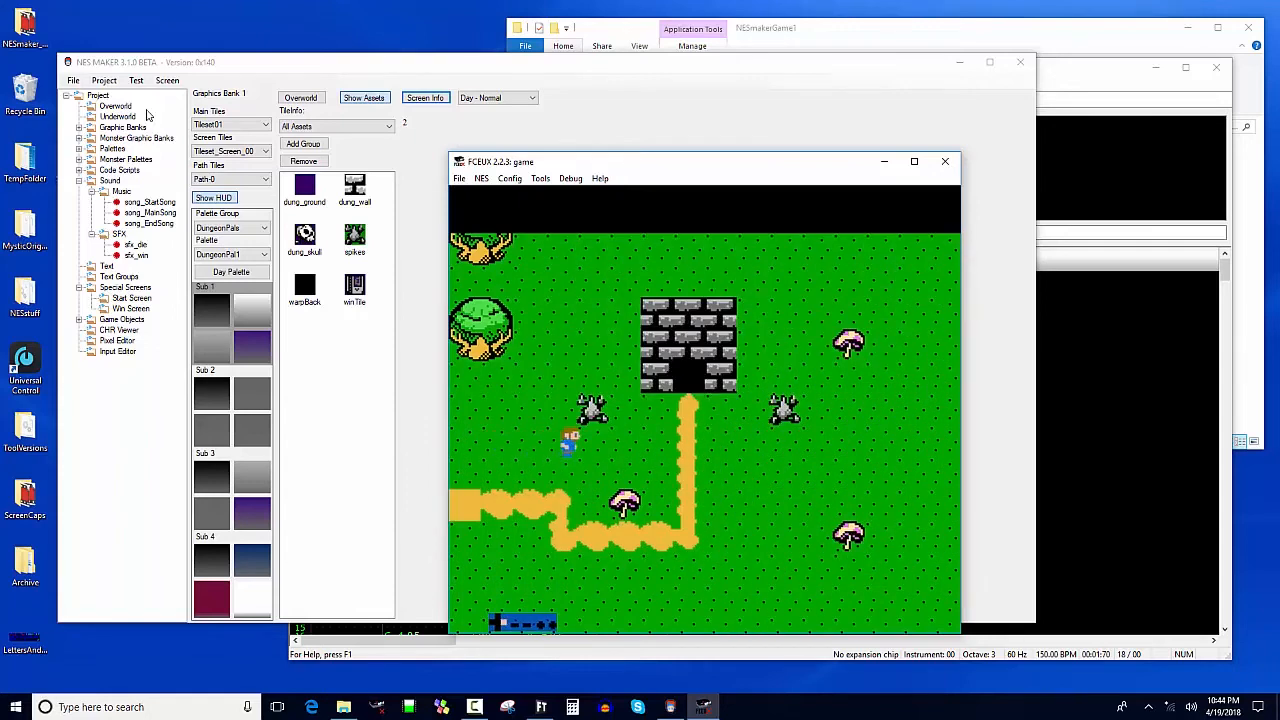
Take the player through both dungeon rooms to the win tile to check the music, and close the emulator.
key("Up")
key("Up")
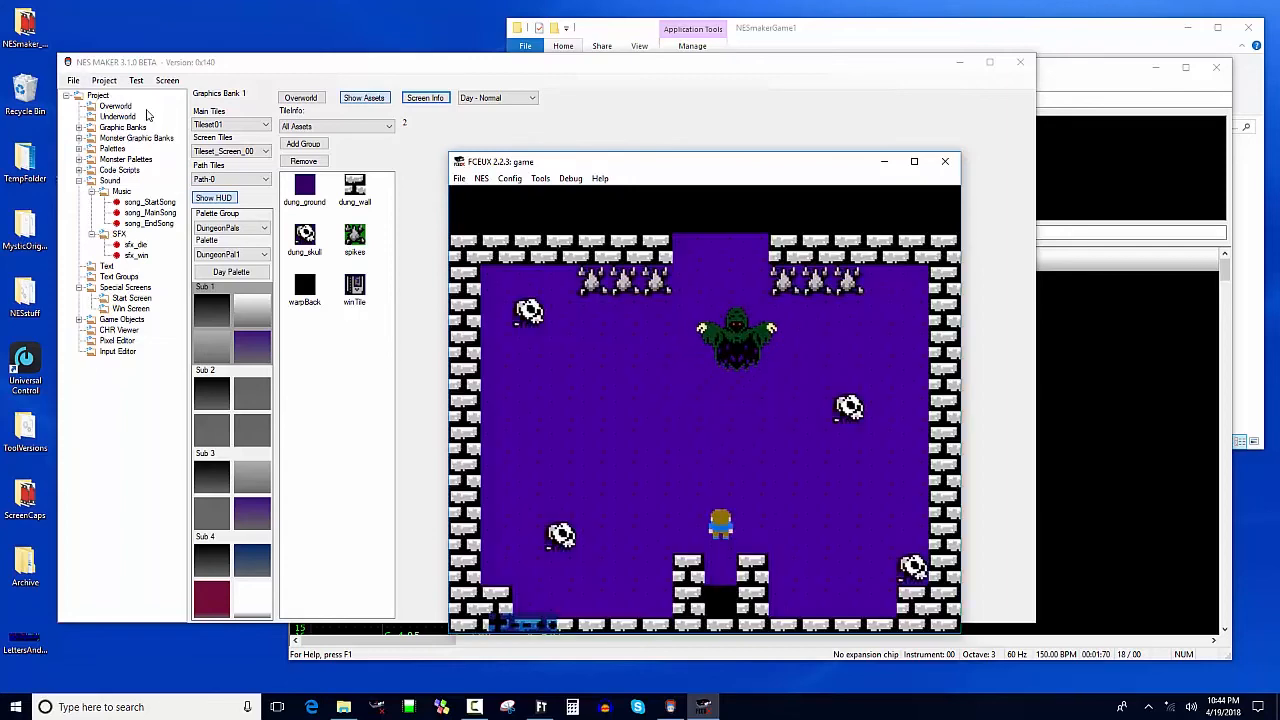
key("Right")
key("Left")
key("Up")
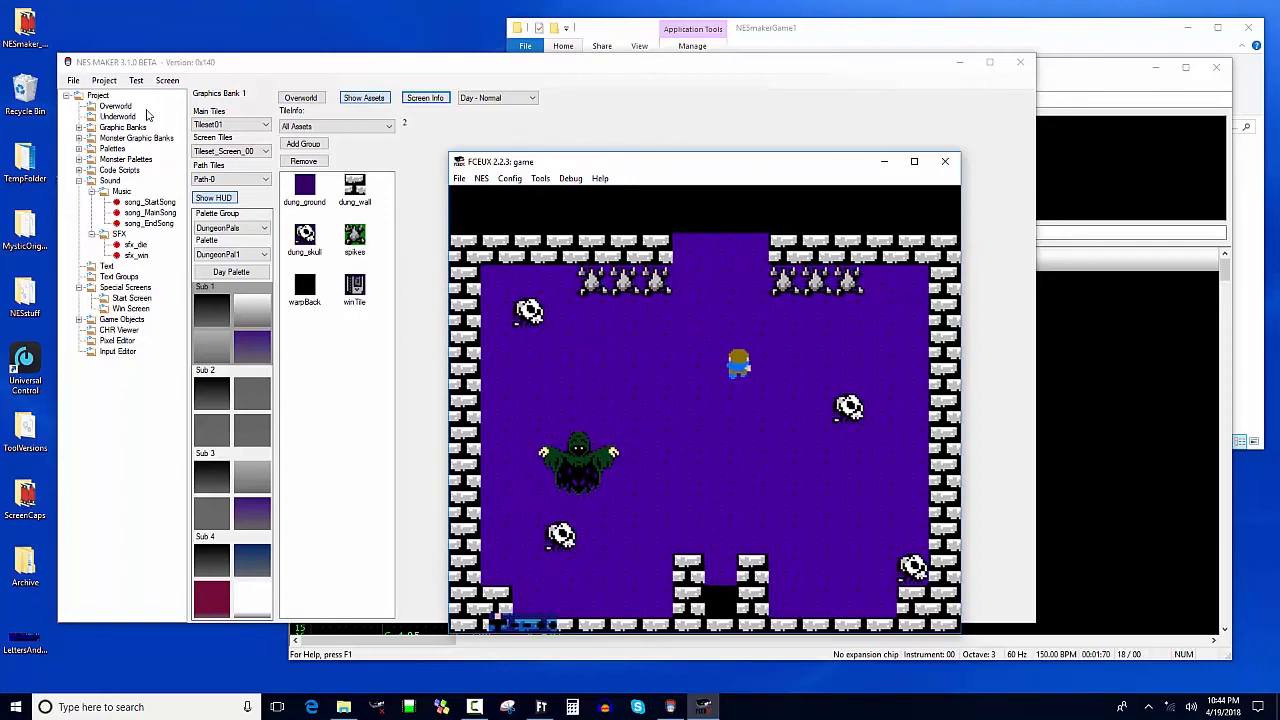
key("Up")
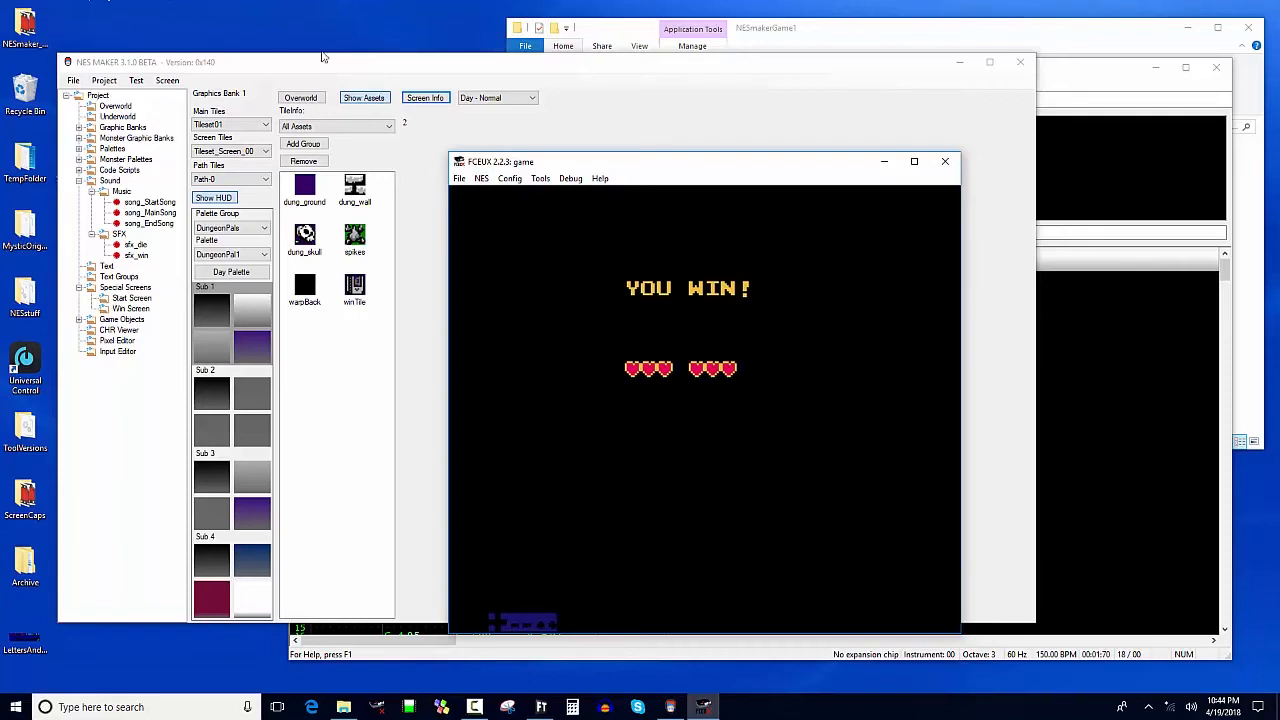
left_click(945, 161)
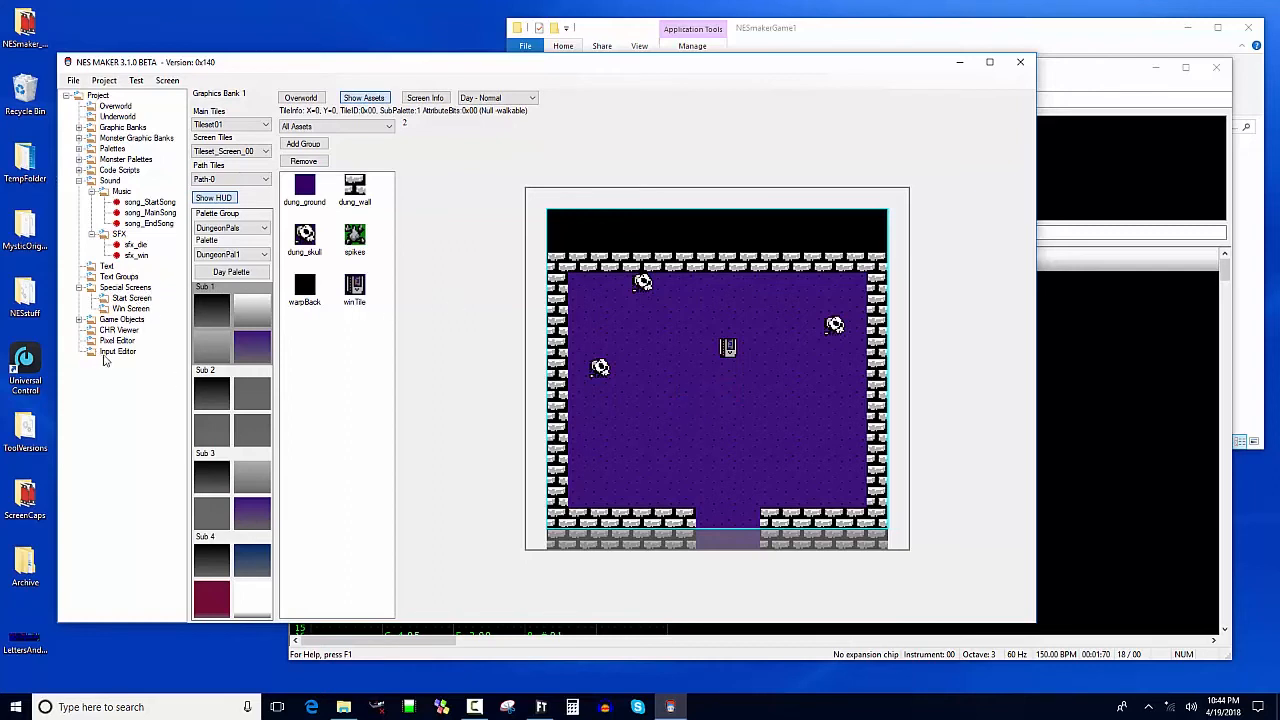
Add \UserScripts\SimpleReset.asm to the project's code scripts and open it to review its JMP RESET line.
left_click(80, 170)
left_click(118, 170)
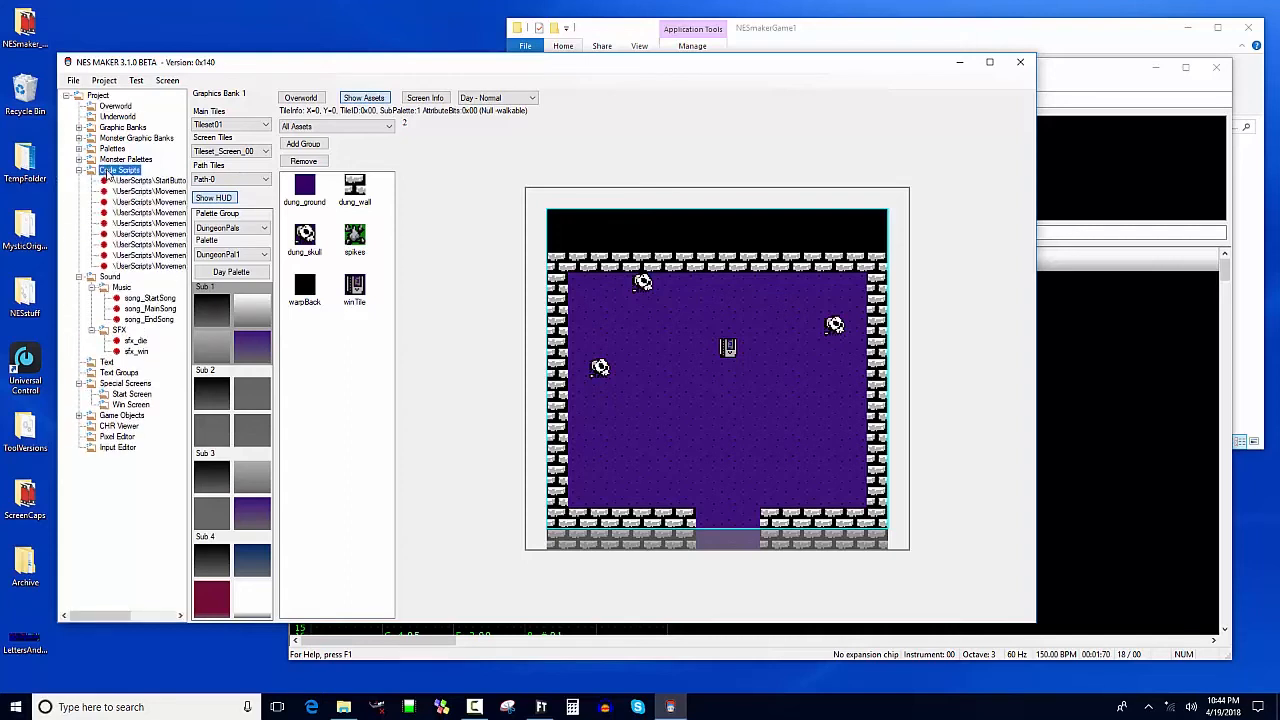
double_click(246, 166)
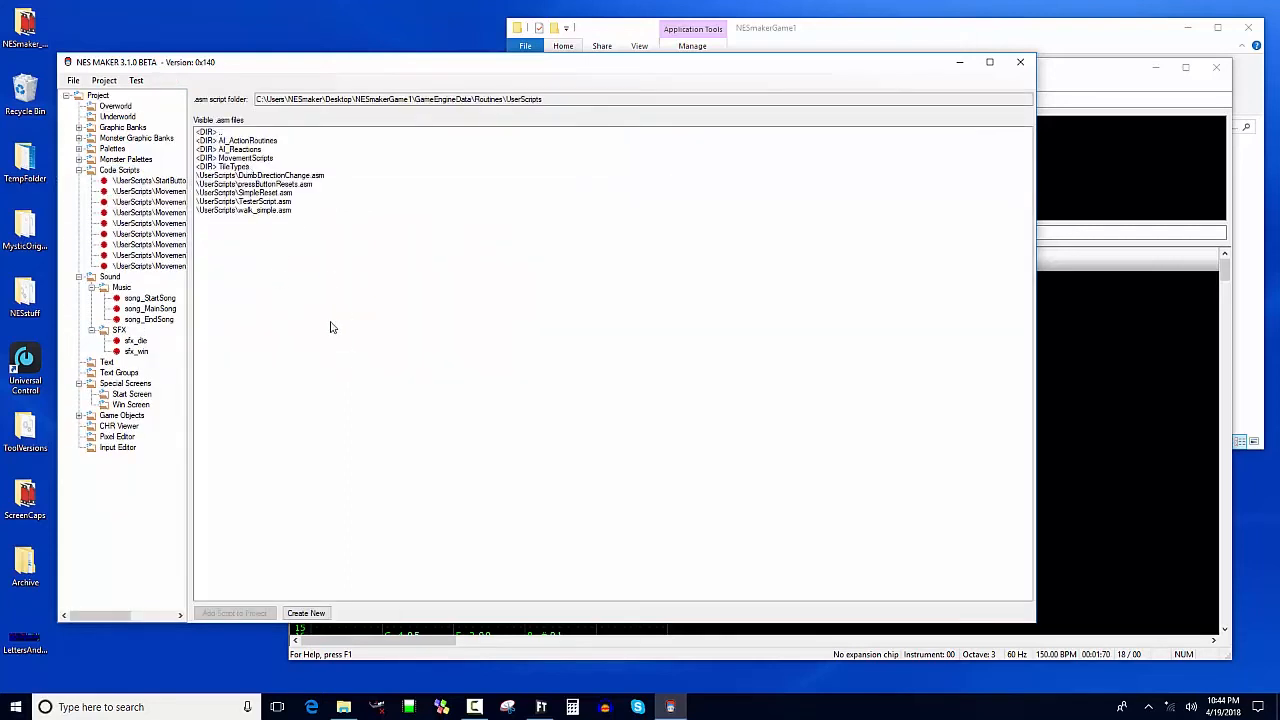
double_click(272, 192)
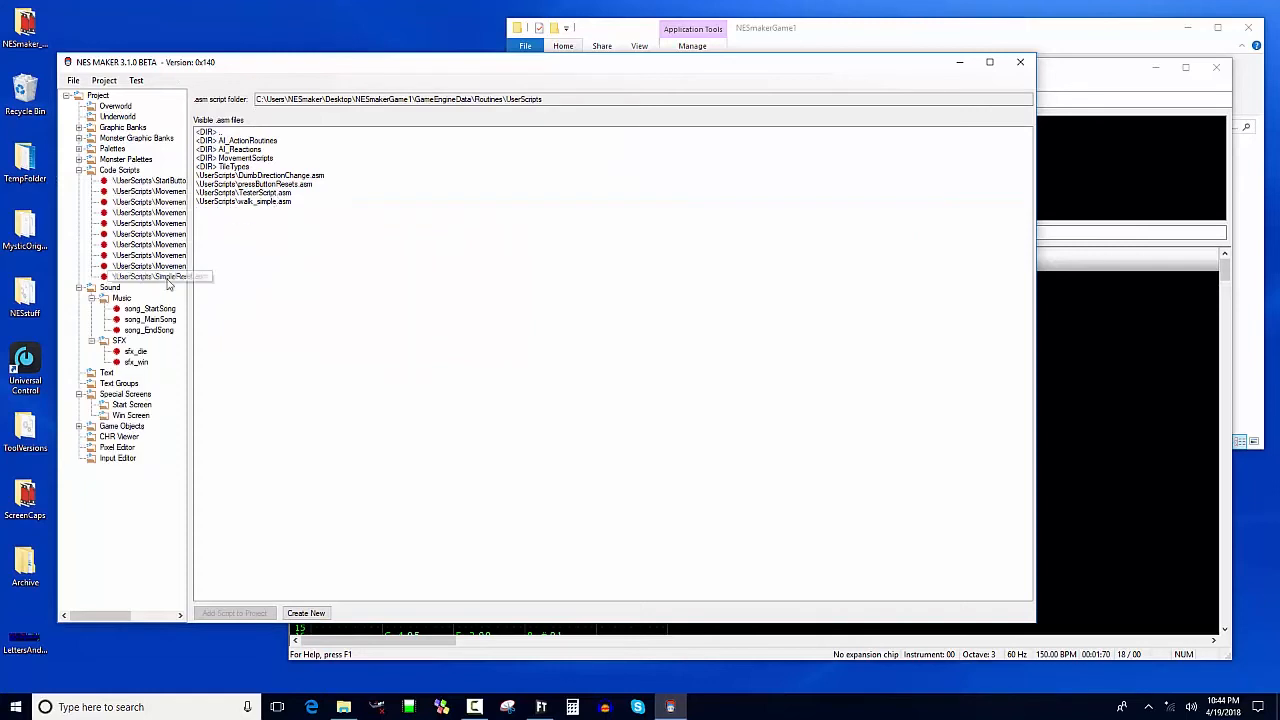
left_click(158, 277)
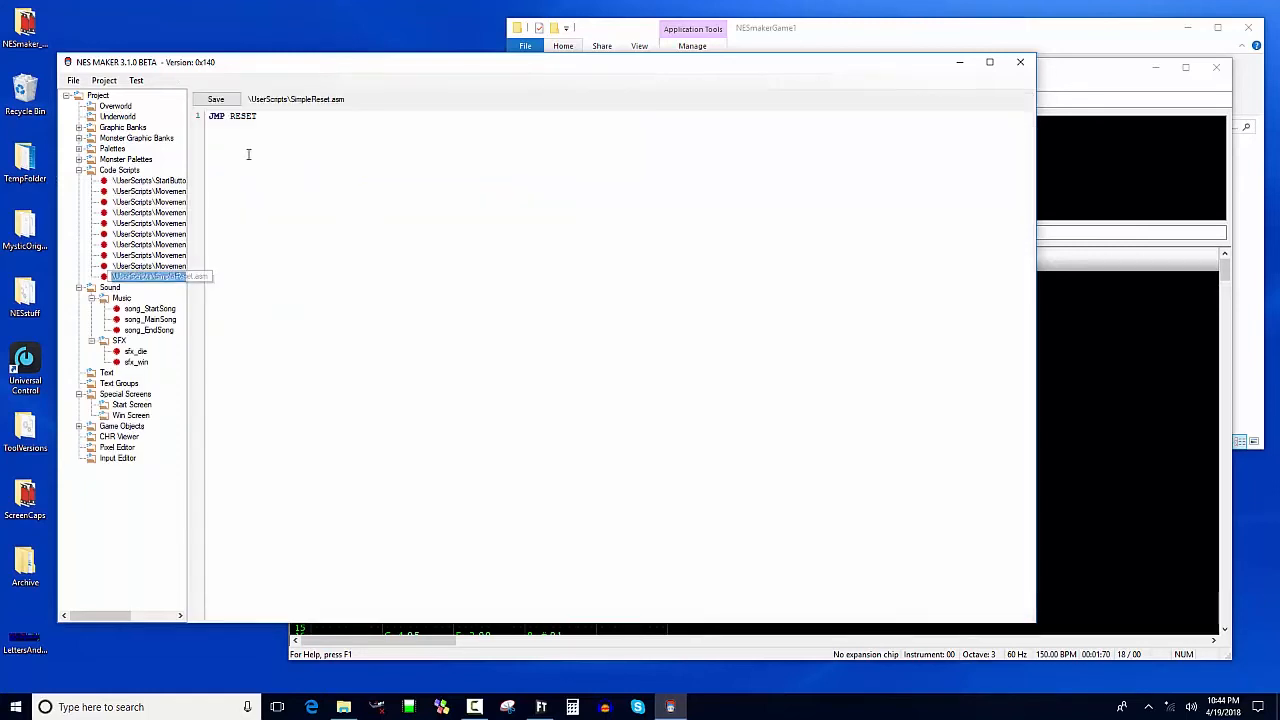
left_click_drag(274, 122, 214, 131)
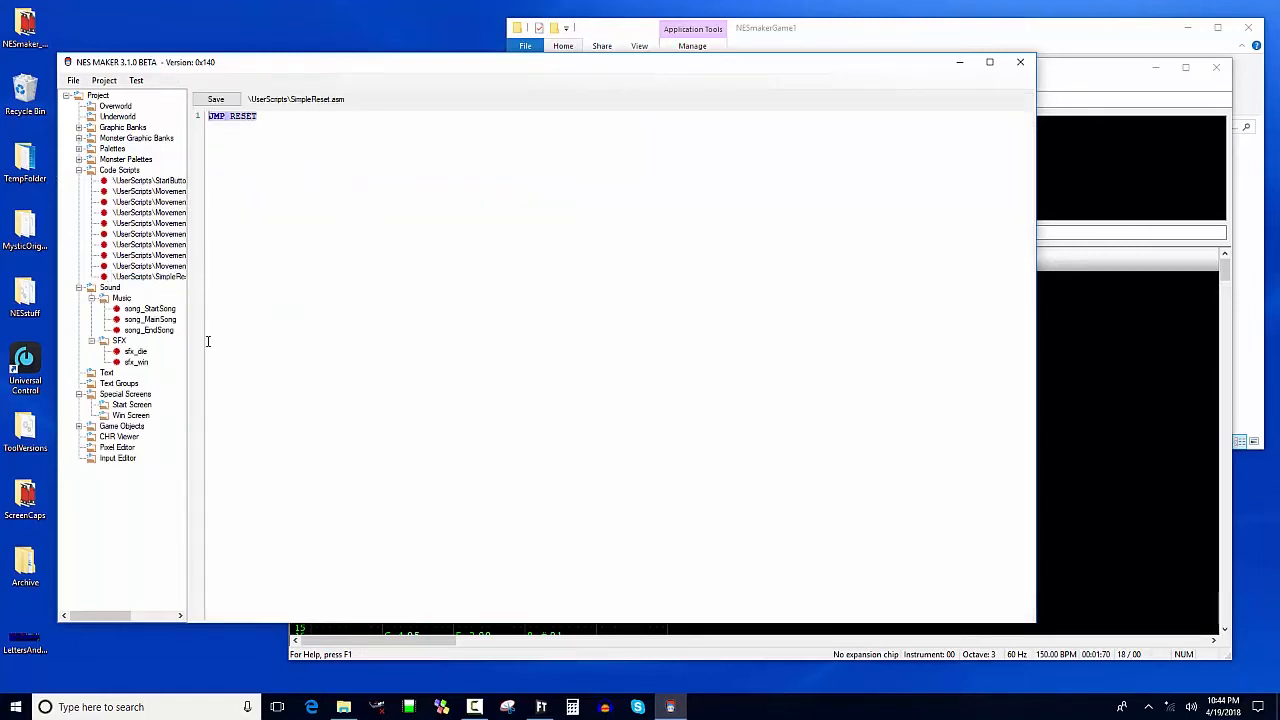
In the Input Editor, set the game state to Win, the target to NULL and the script to \UserScripts\SimpleReset.asm.
left_click(118, 460)
left_click(338, 98)
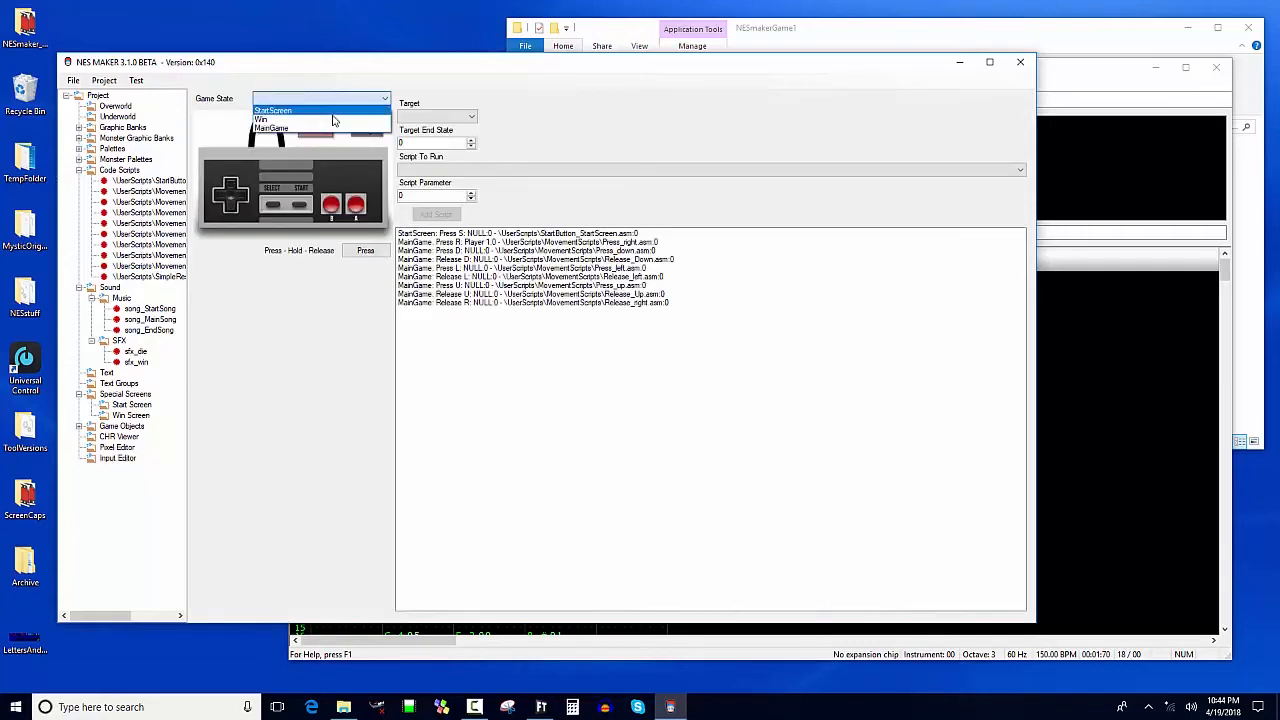
left_click(335, 120)
left_click(453, 117)
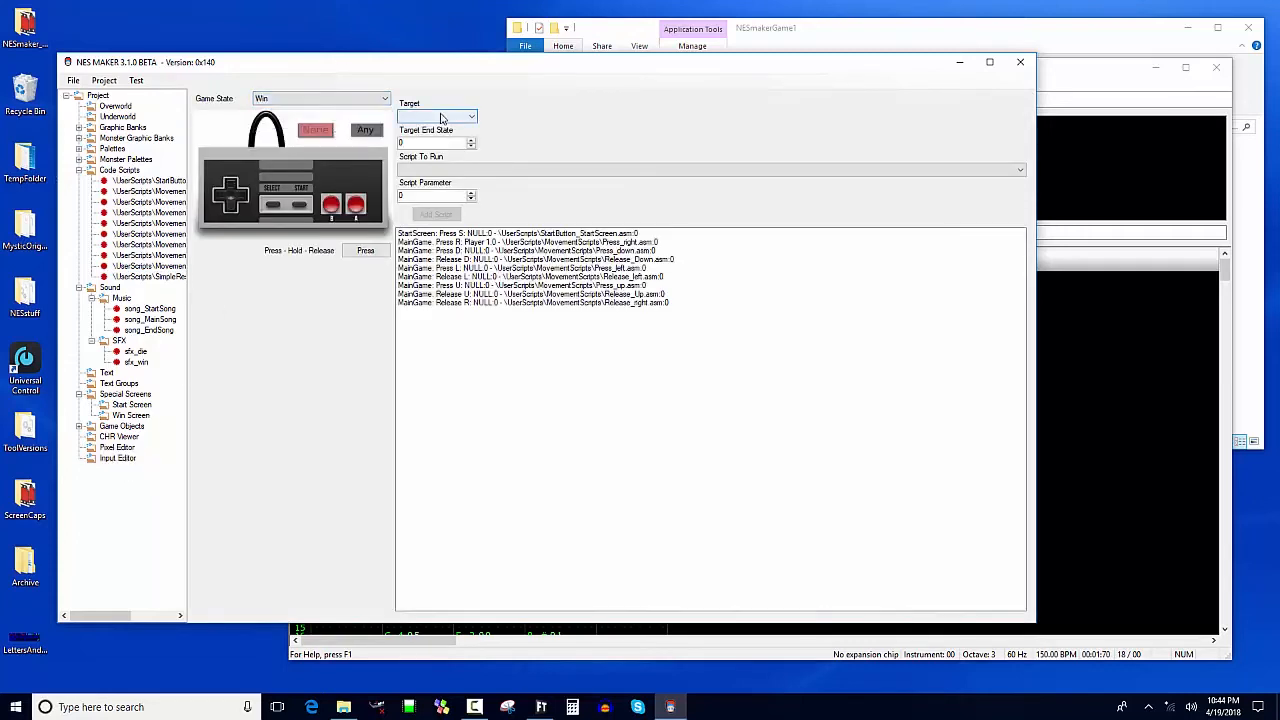
left_click(453, 121)
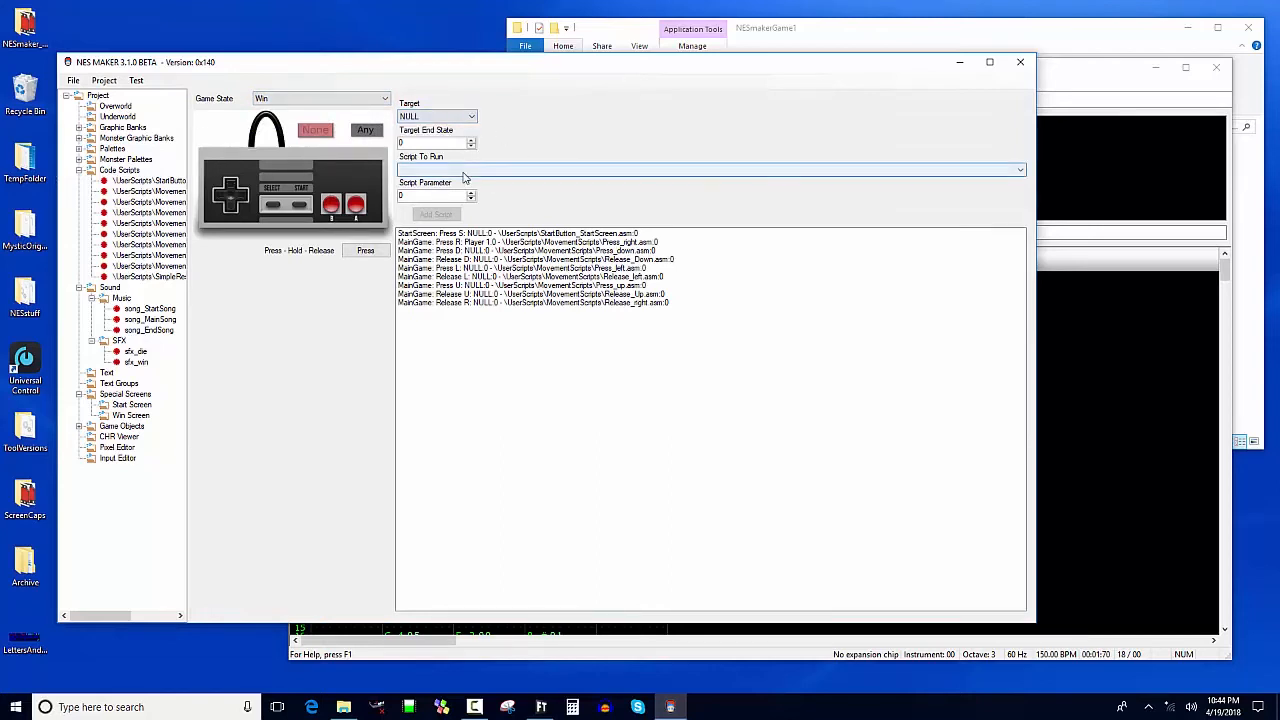
left_click(463, 170)
left_click(466, 260)
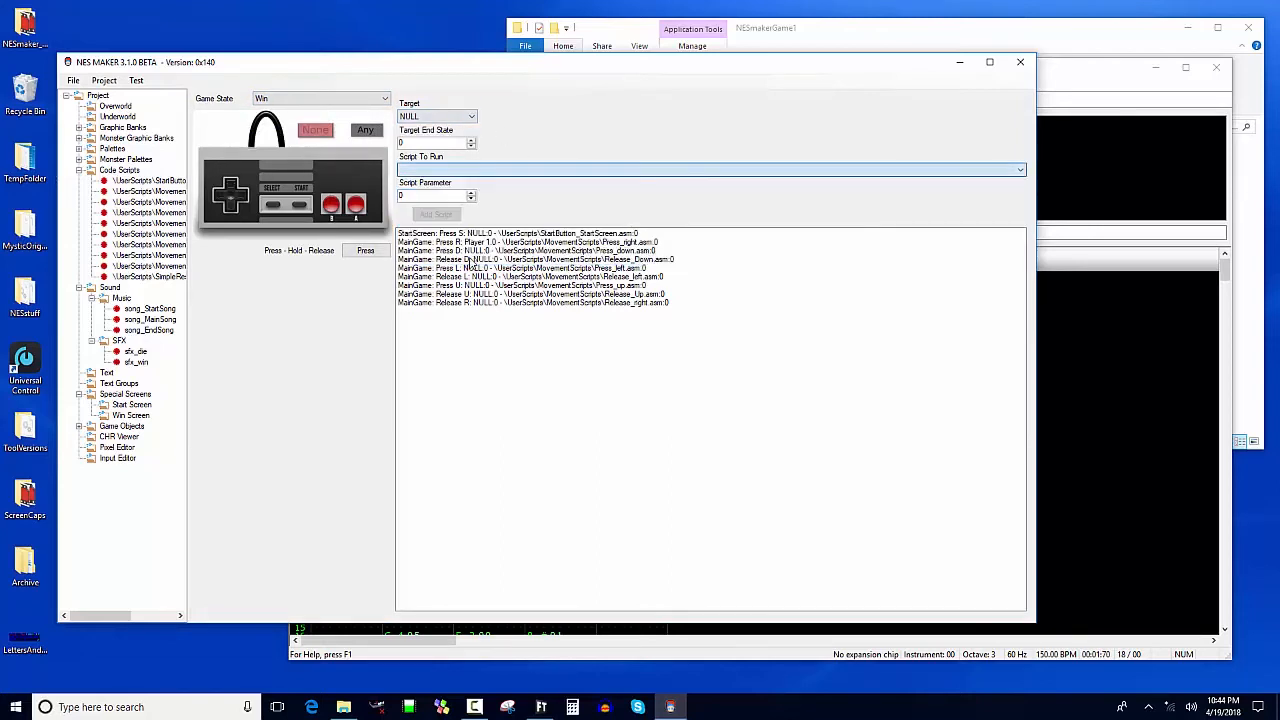
Set the trigger to Release on the controller's Start button and add the script to the input list.
left_click(366, 251)
left_click(366, 251)
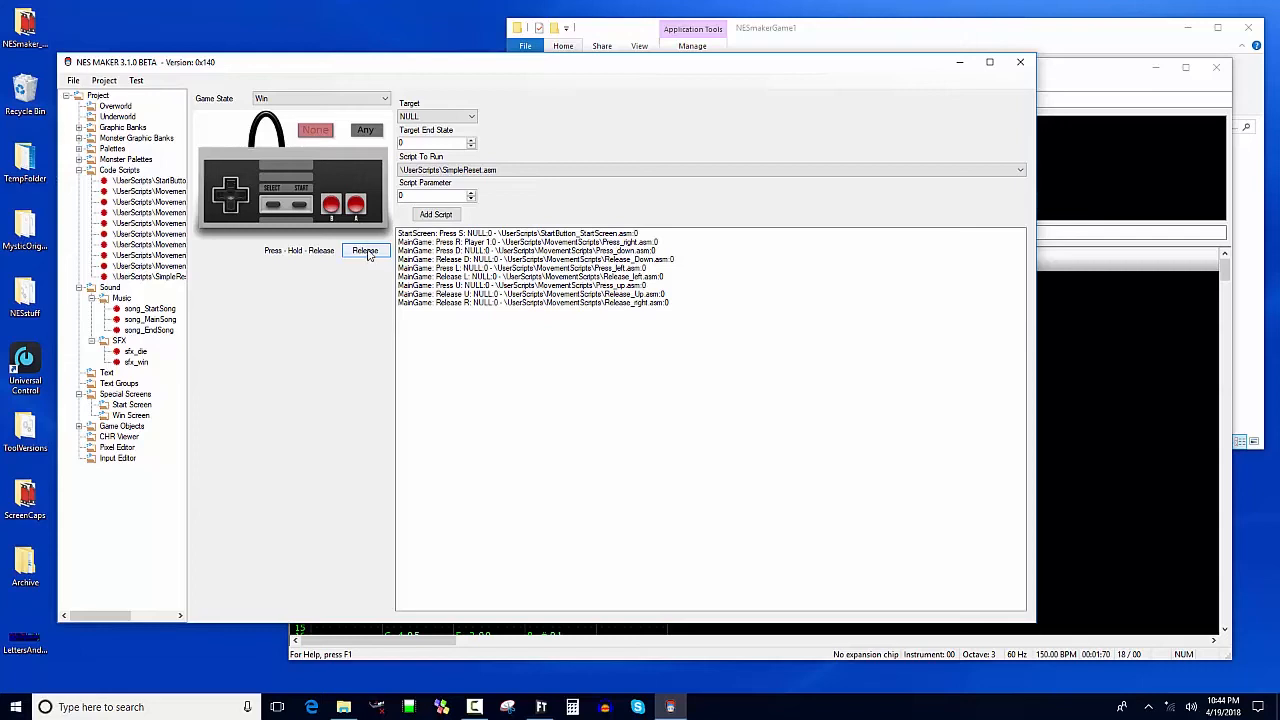
left_click(366, 254)
left_click(309, 207)
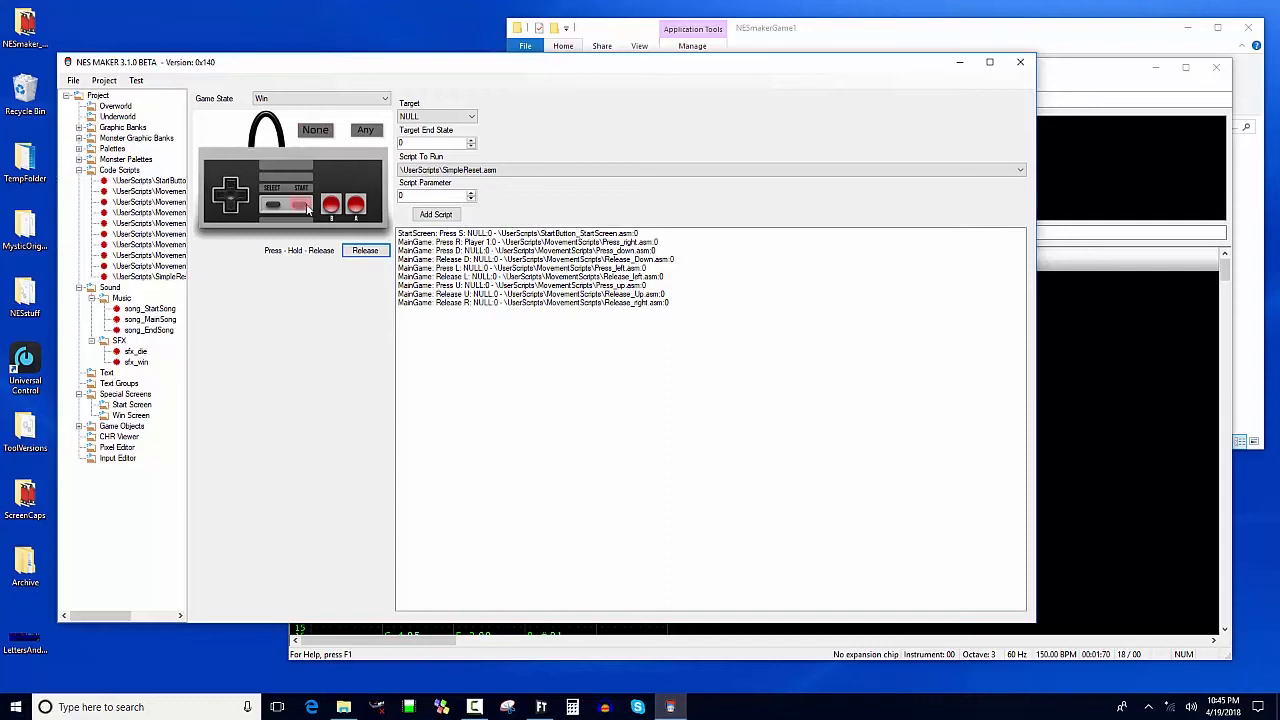
left_click(446, 215)
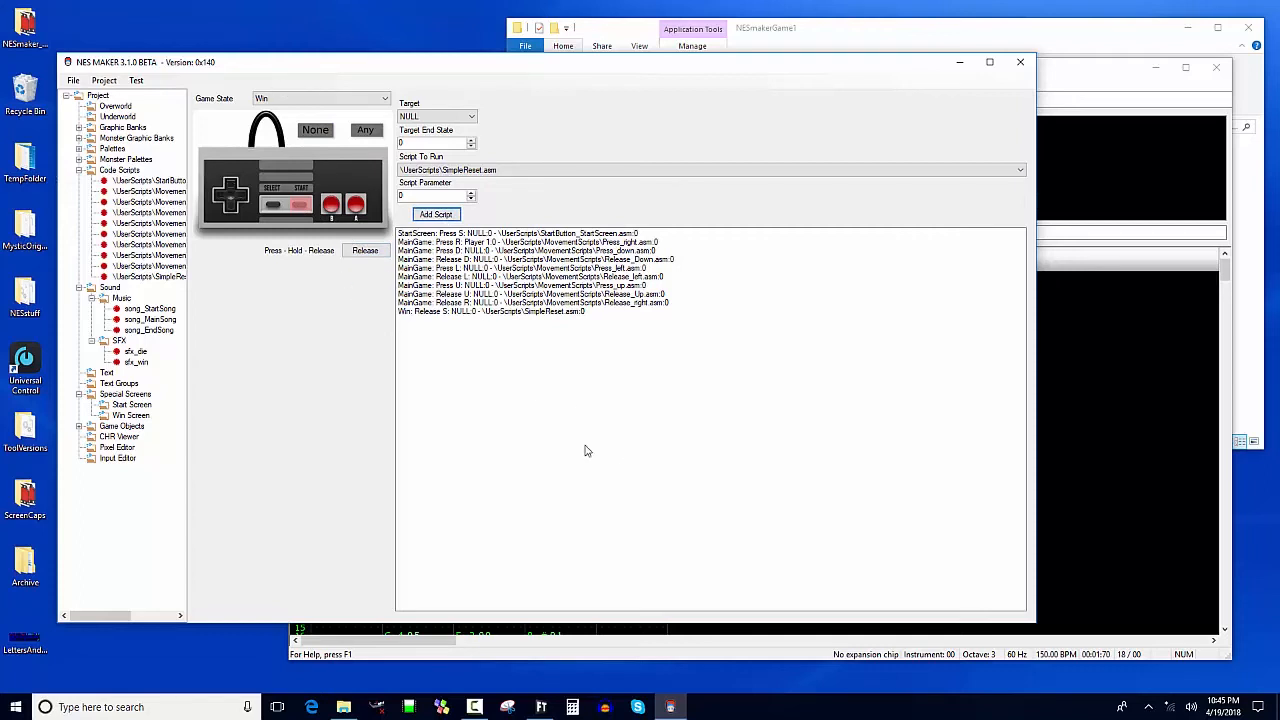
Export and test the game with the new reset input, walking the player through the forest to the brick entrance screen.
left_click(140, 81)
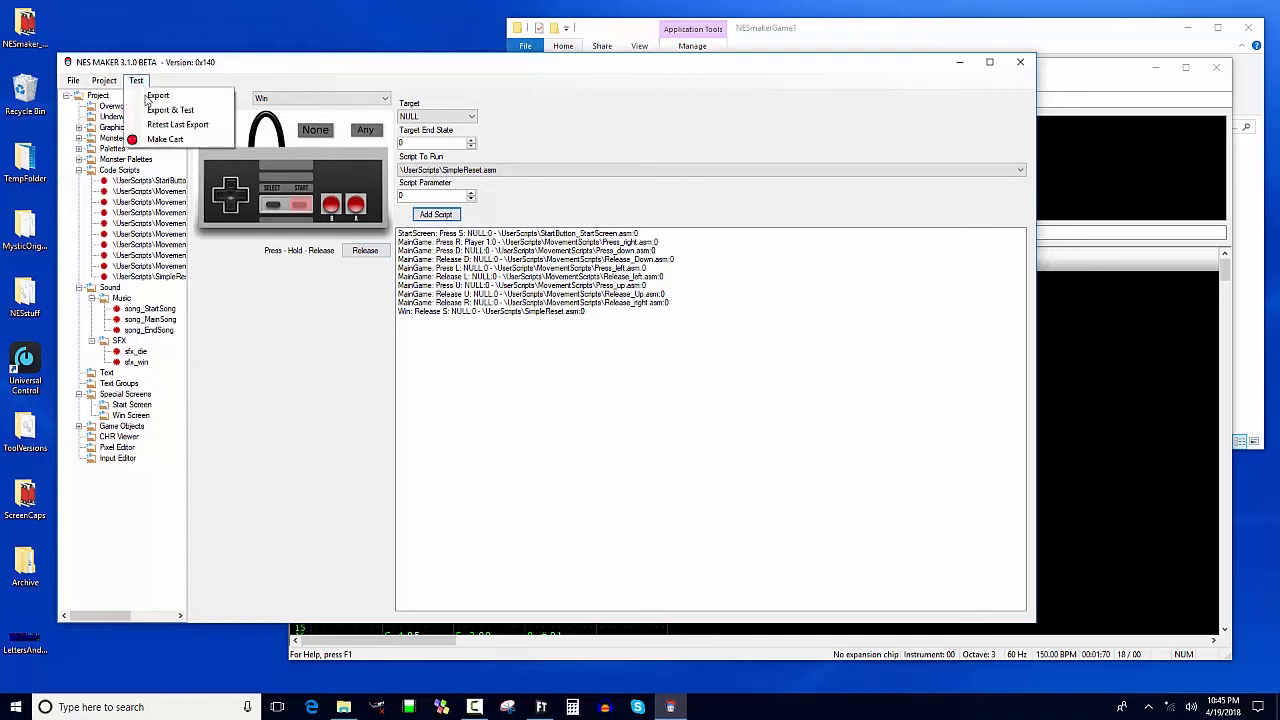
left_click(149, 113)
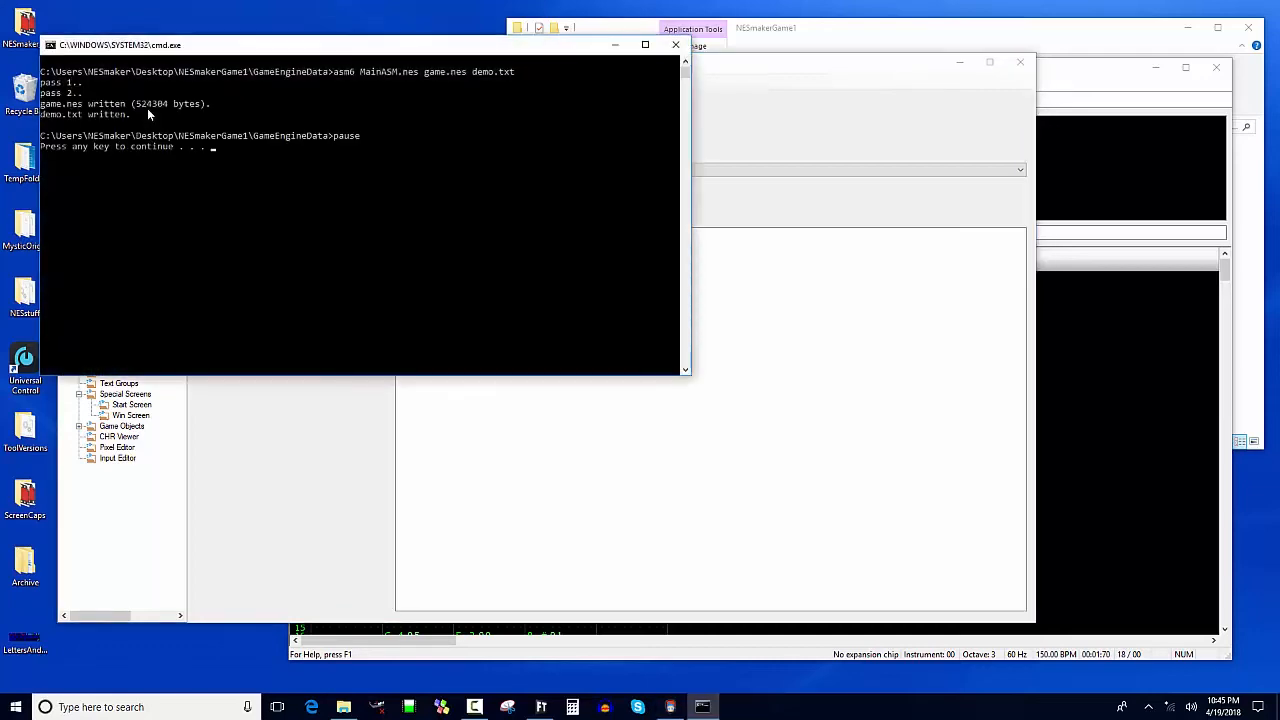
key("Return")
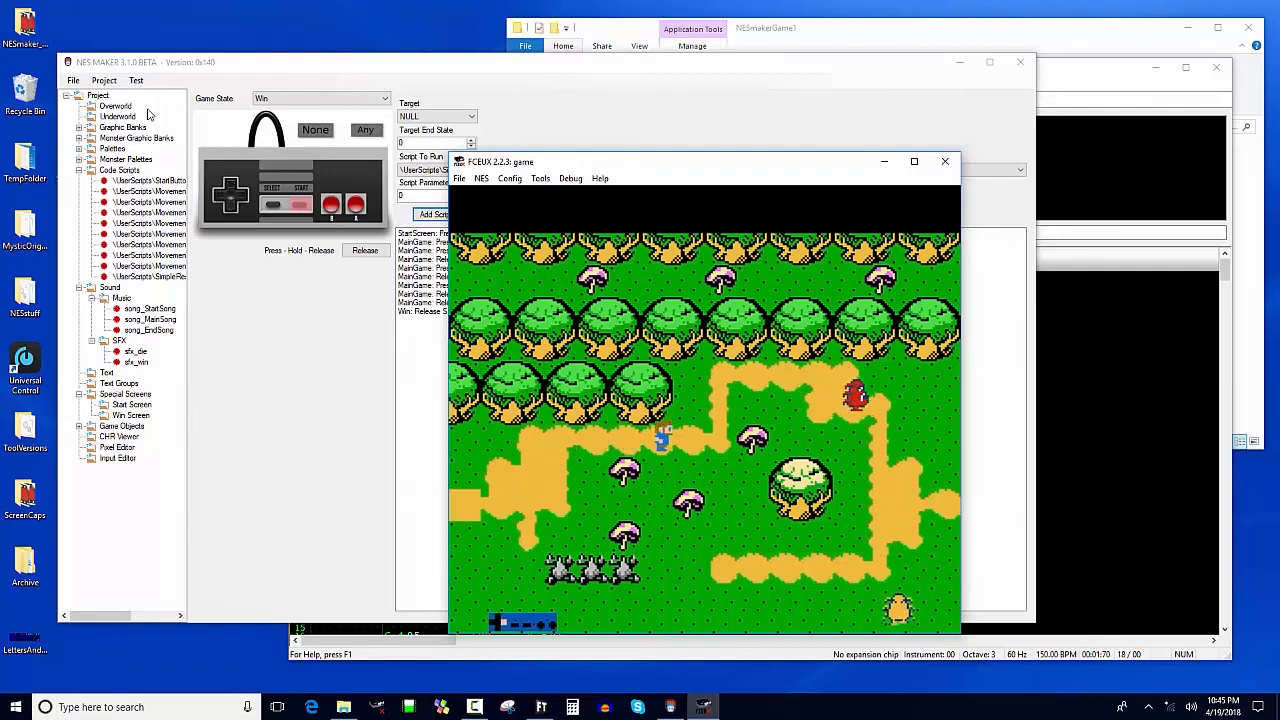
key("Right")
key("Down")
key("Right")
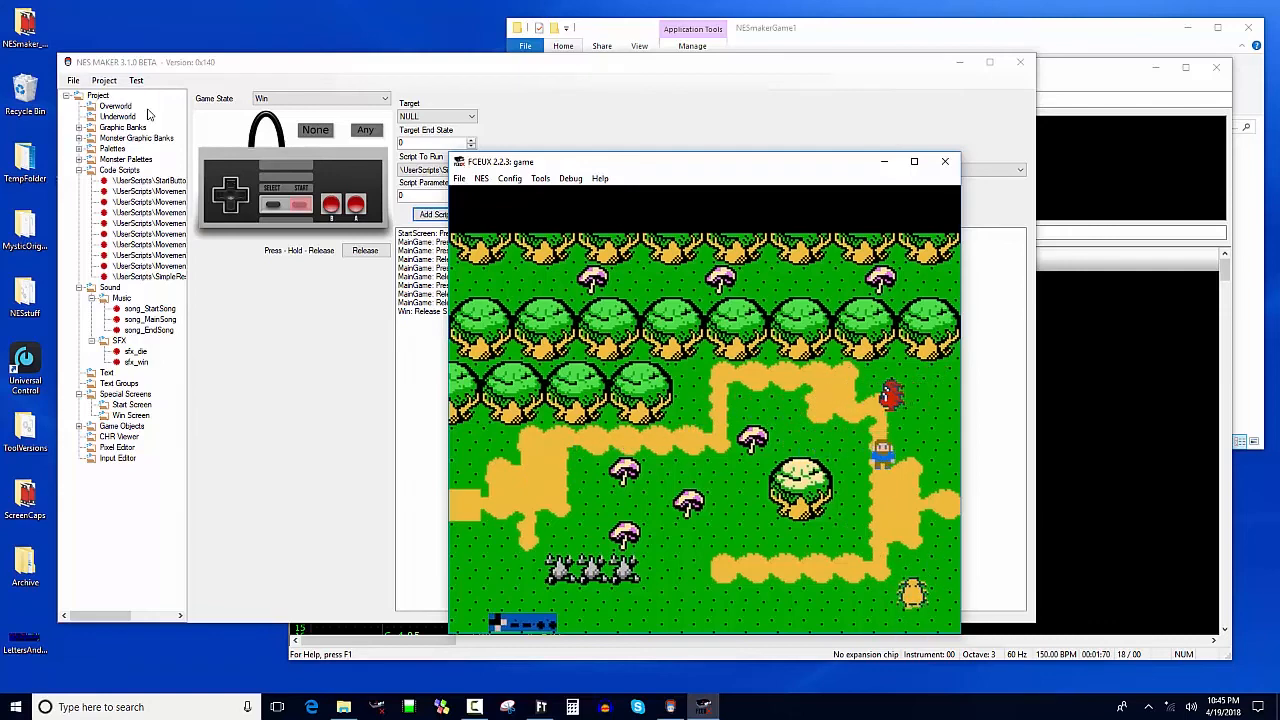
key("Right")
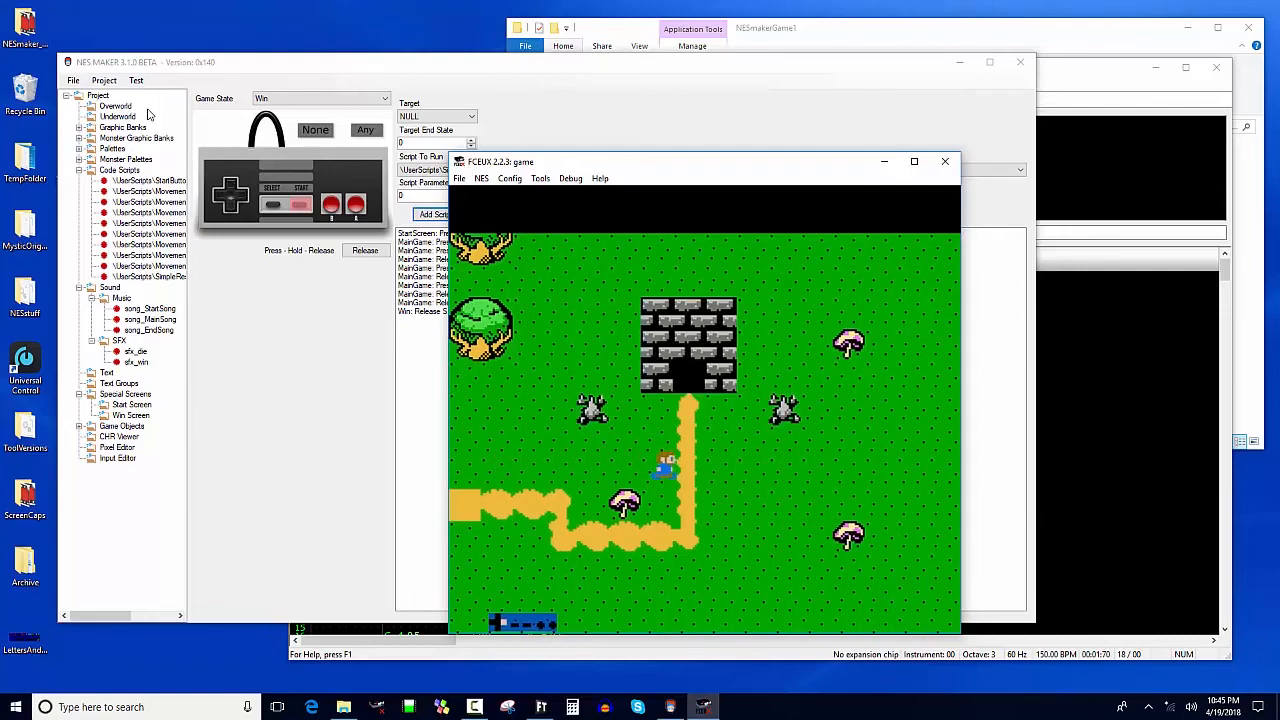
Enter the dungeon, reach the win tile, test the Start reset from the win screen, and close the emulator.
key("Up")
key("Left")
key("Up")
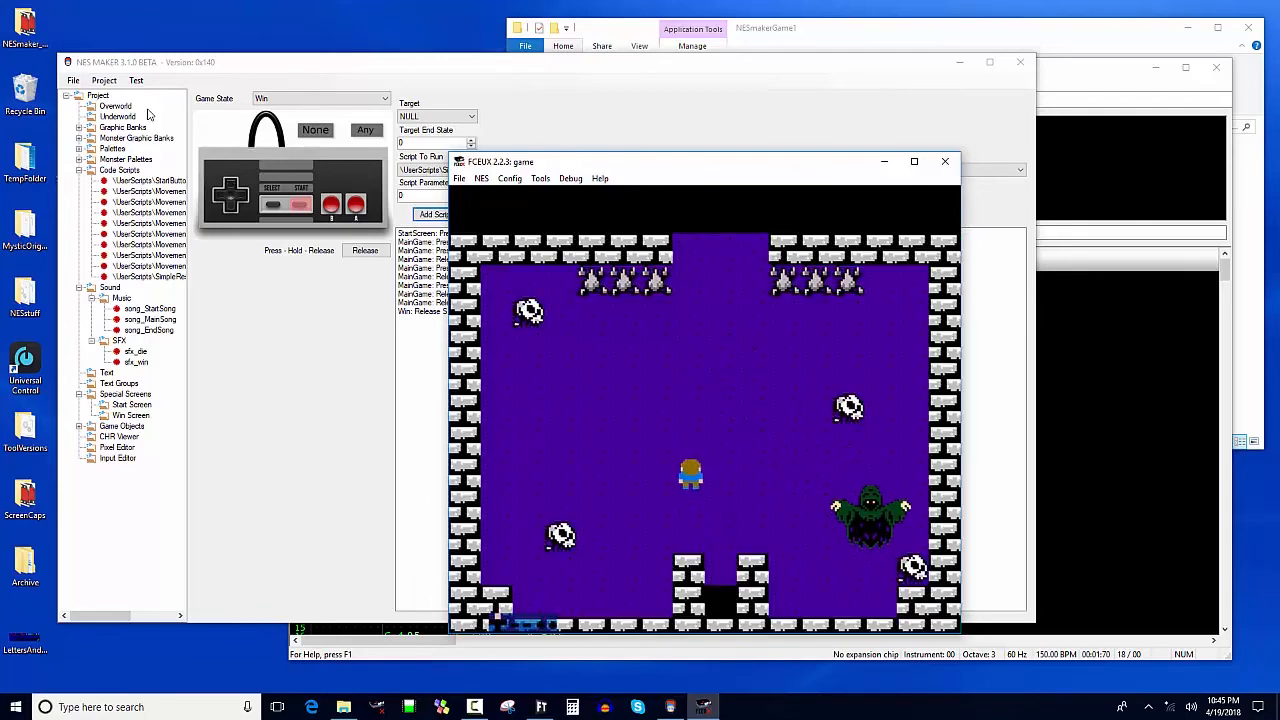
key("Right")
key("Up")
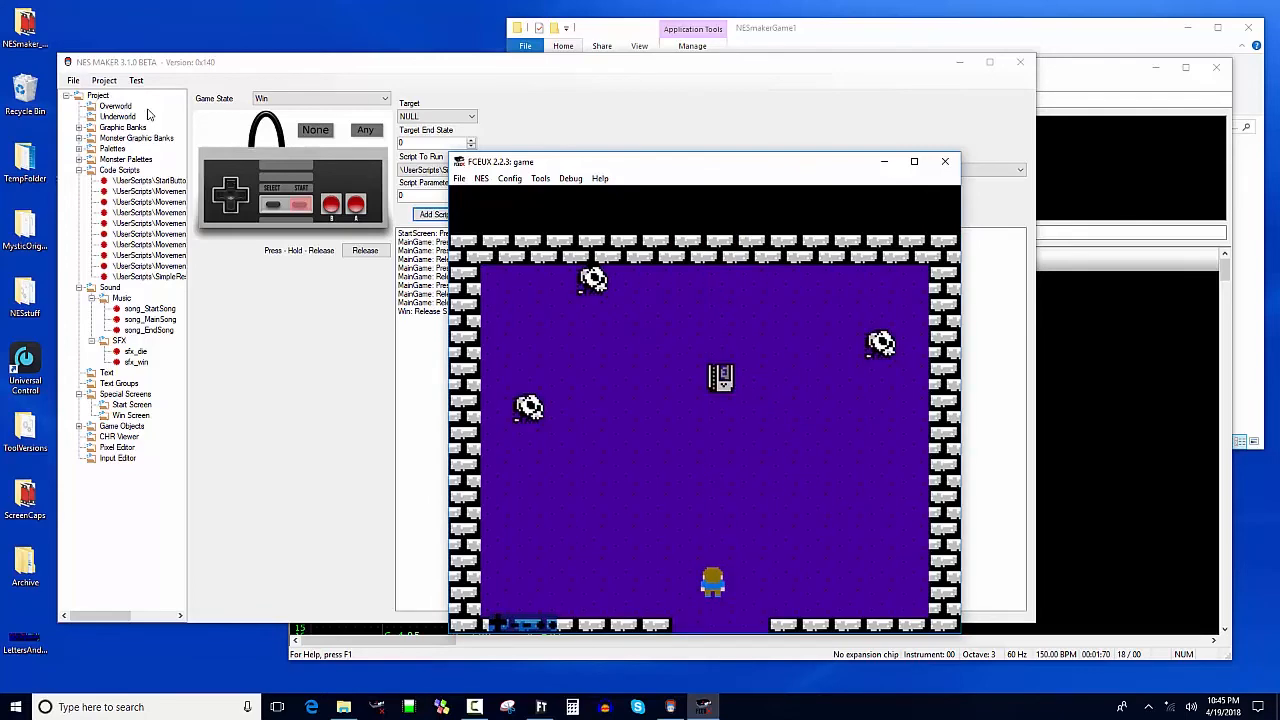
key("Up")
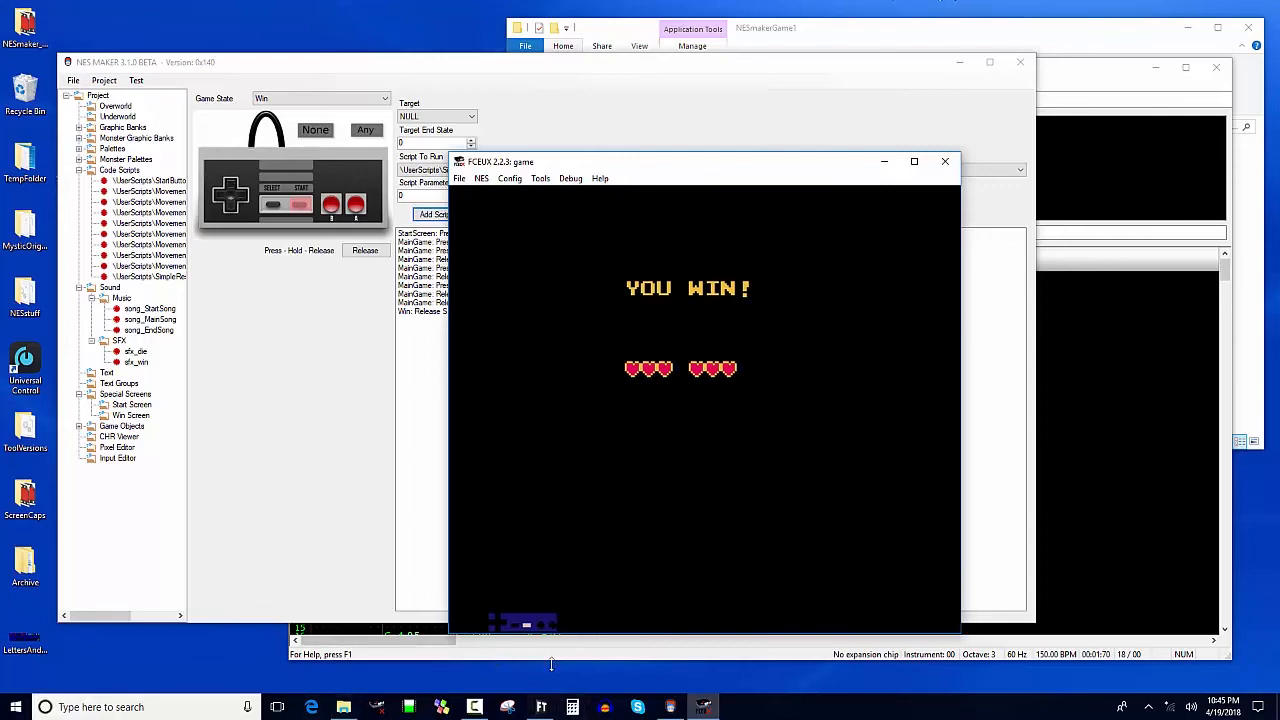
key("Return")
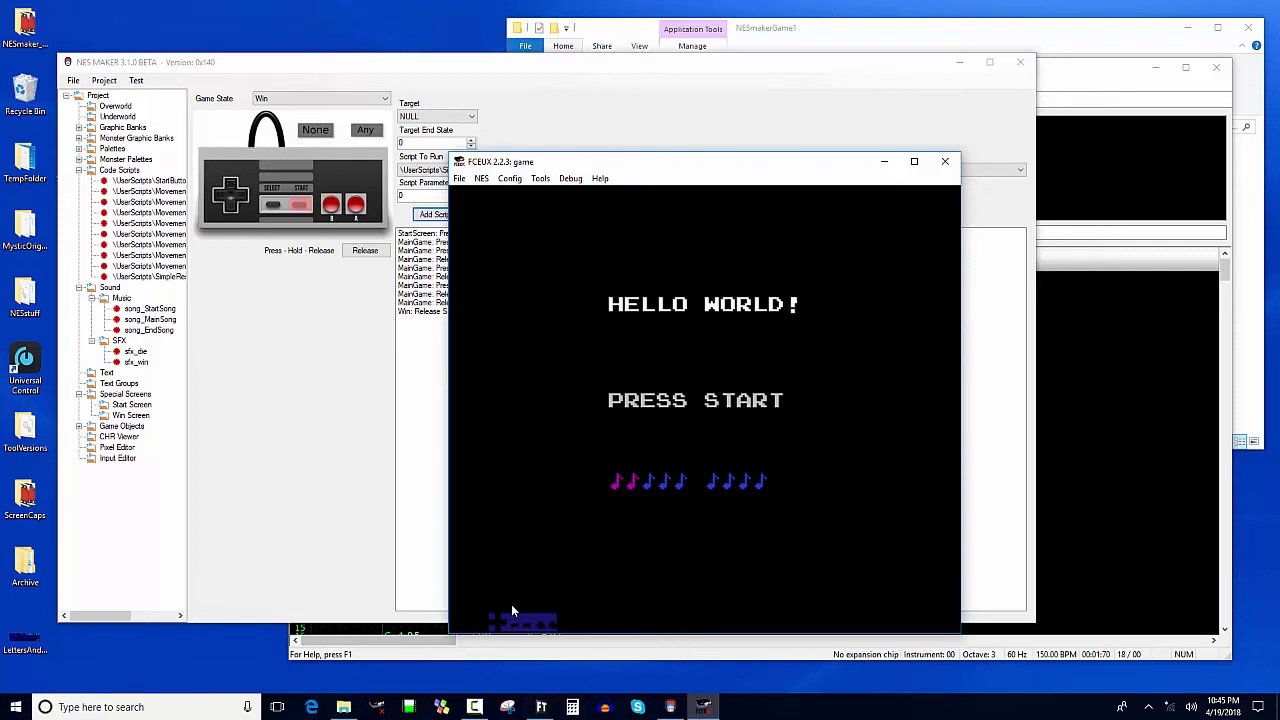
left_click(945, 162)
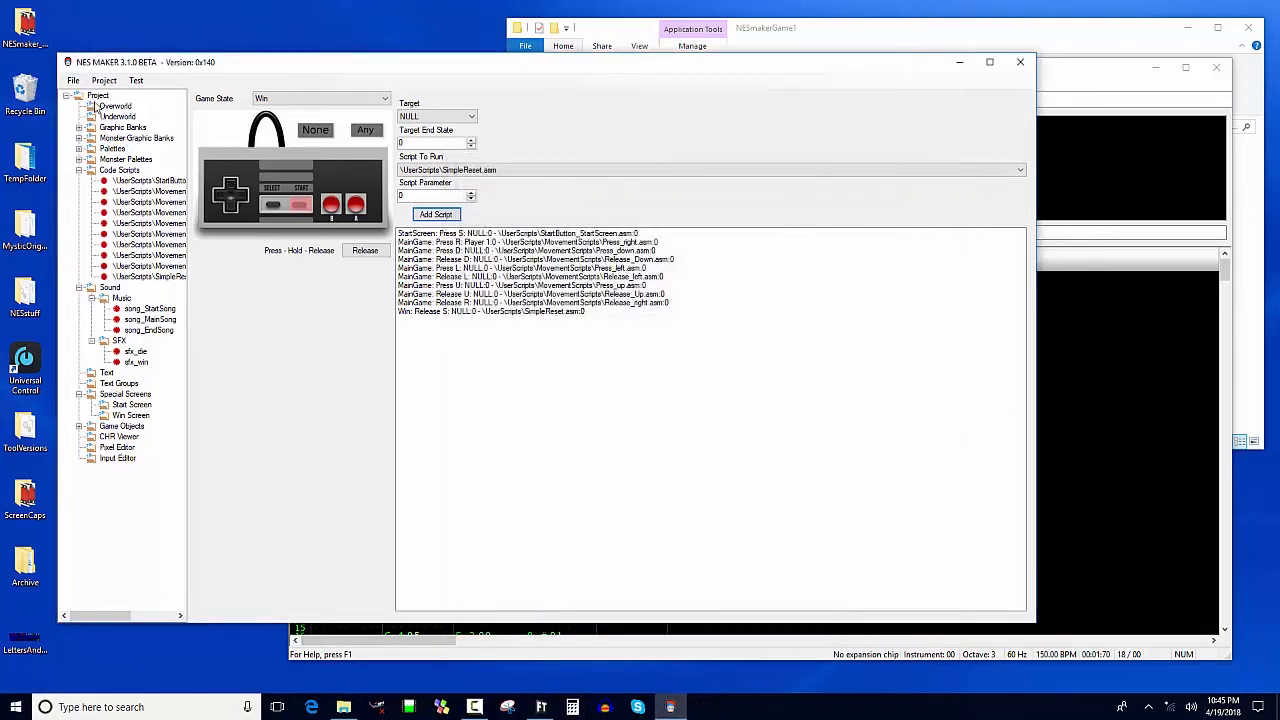
Open the Overworld's forest screen, return to the map, and move across to view the adjacent brick entrance screen.
left_click(92, 105)
double_click(430, 252)
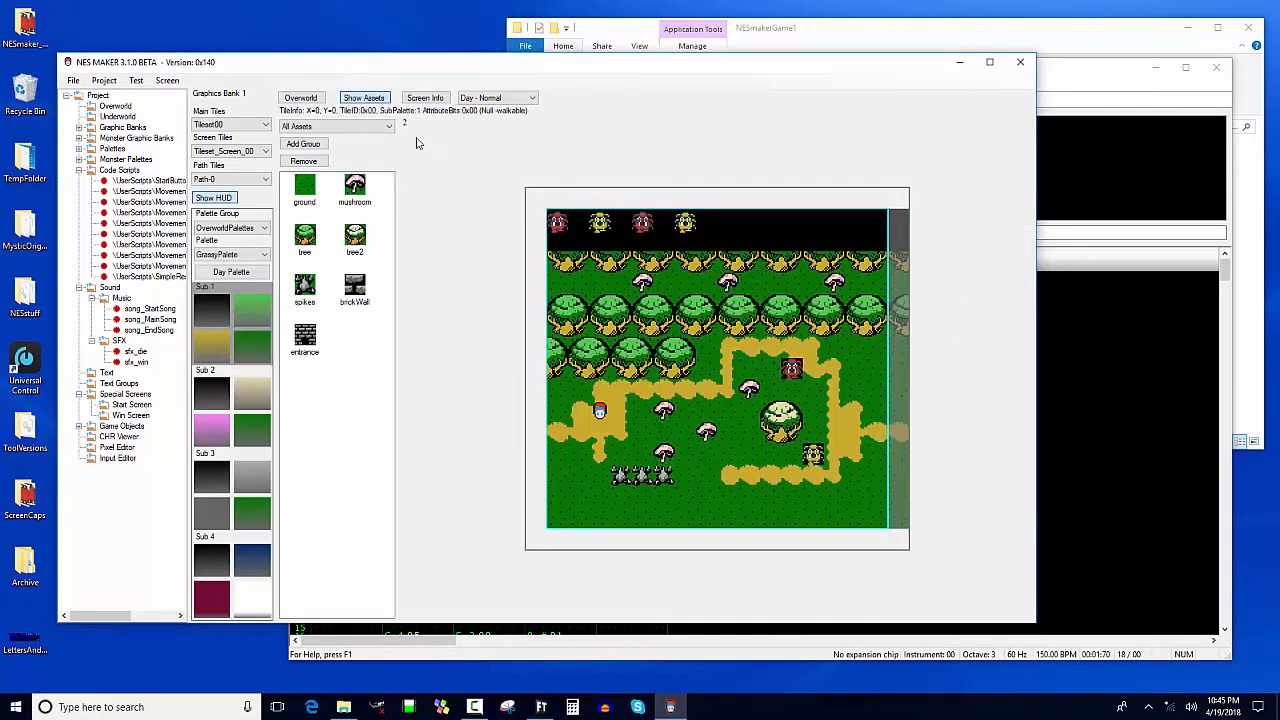
left_click(300, 97)
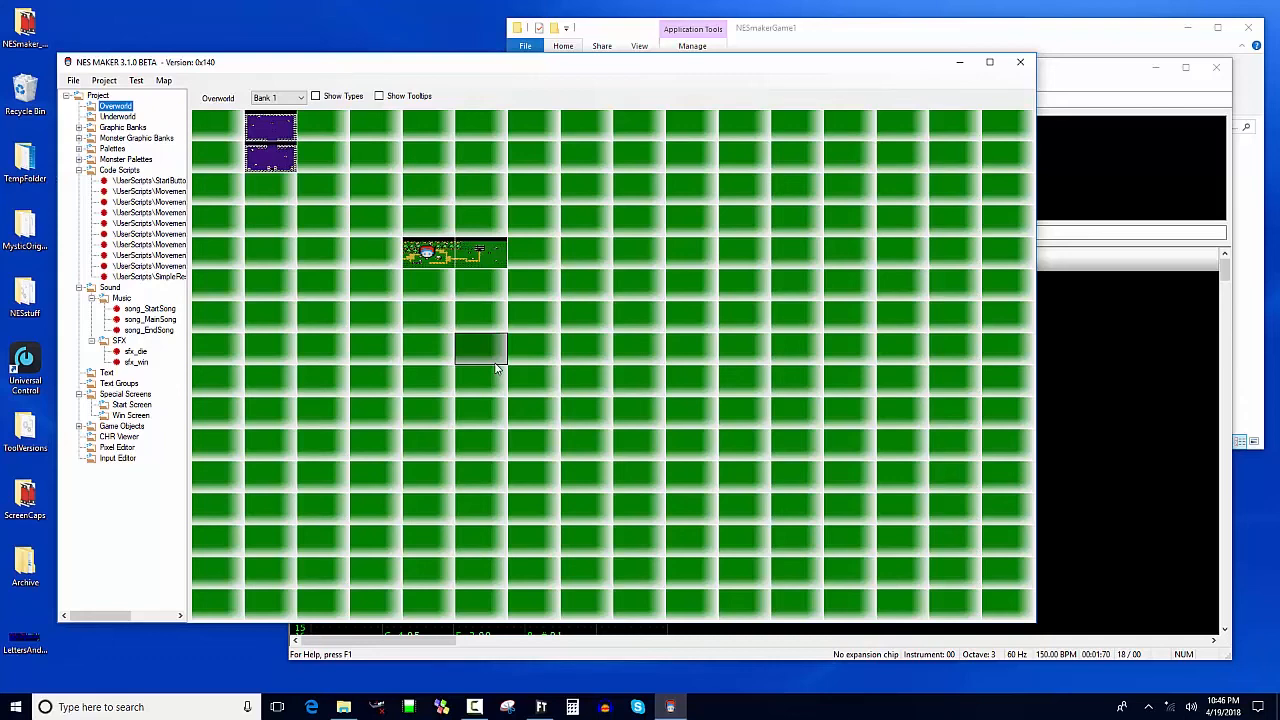
double_click(497, 262)
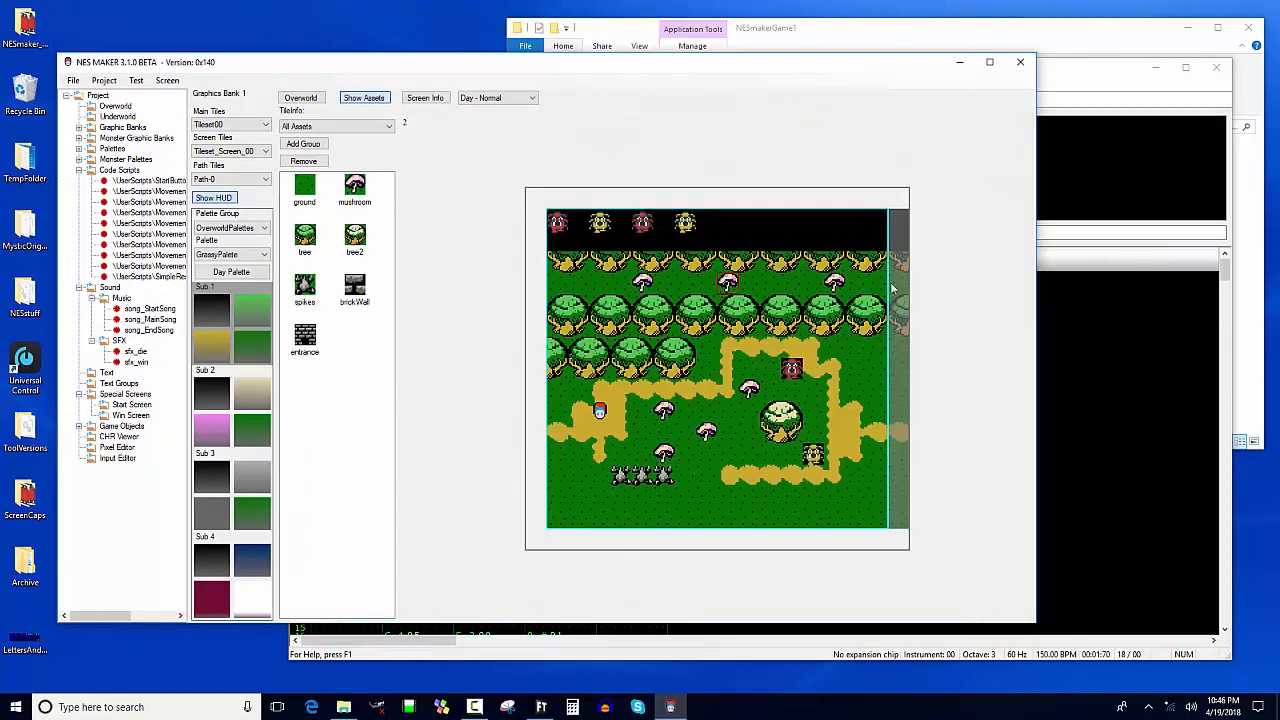
left_click(895, 289)
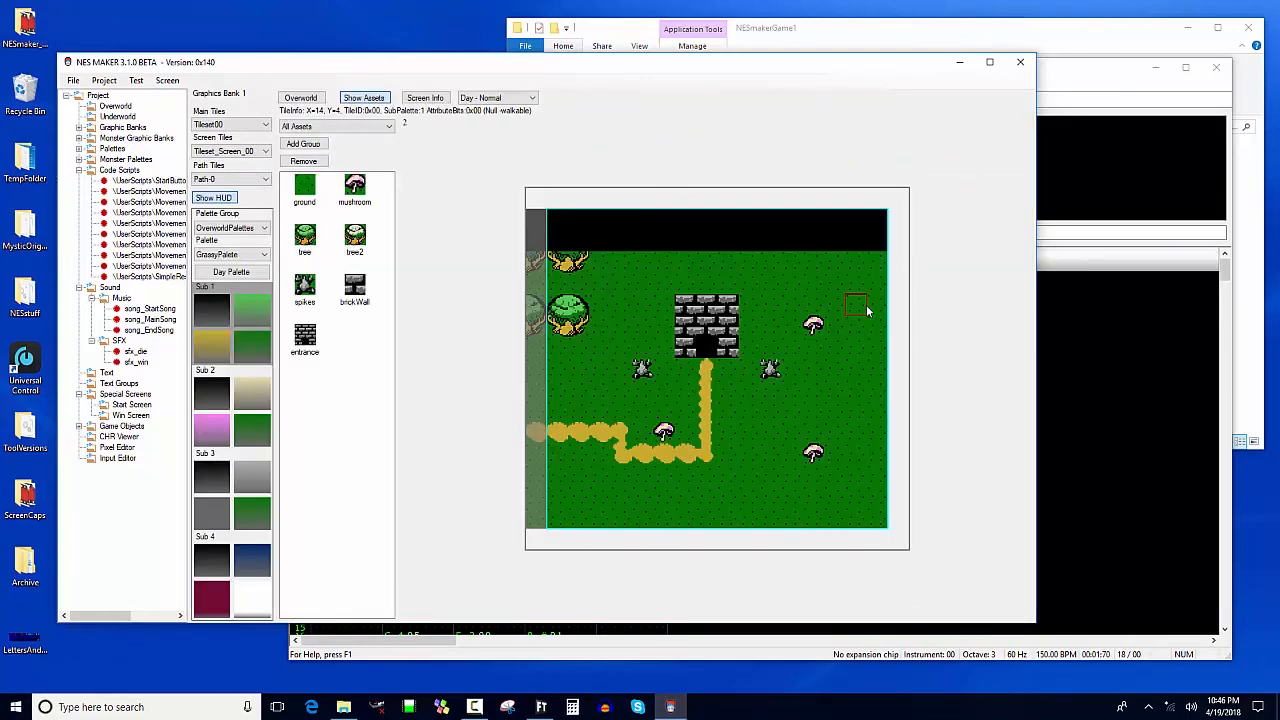